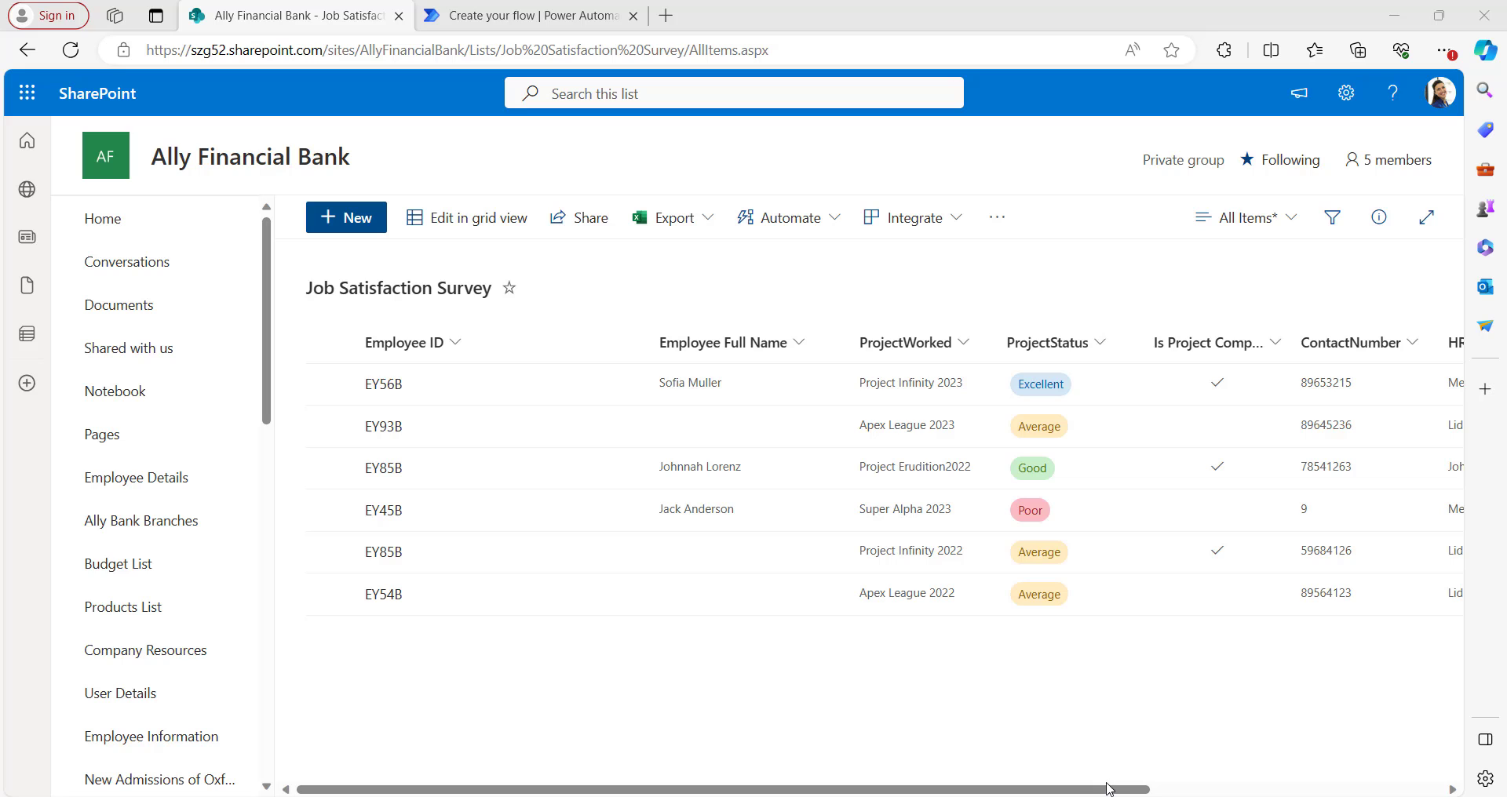
Step: Switch to the Power Automate flow and add a SharePoint Get items action below the manual trigger
left_click_drag(1101, 791, 716, 770)
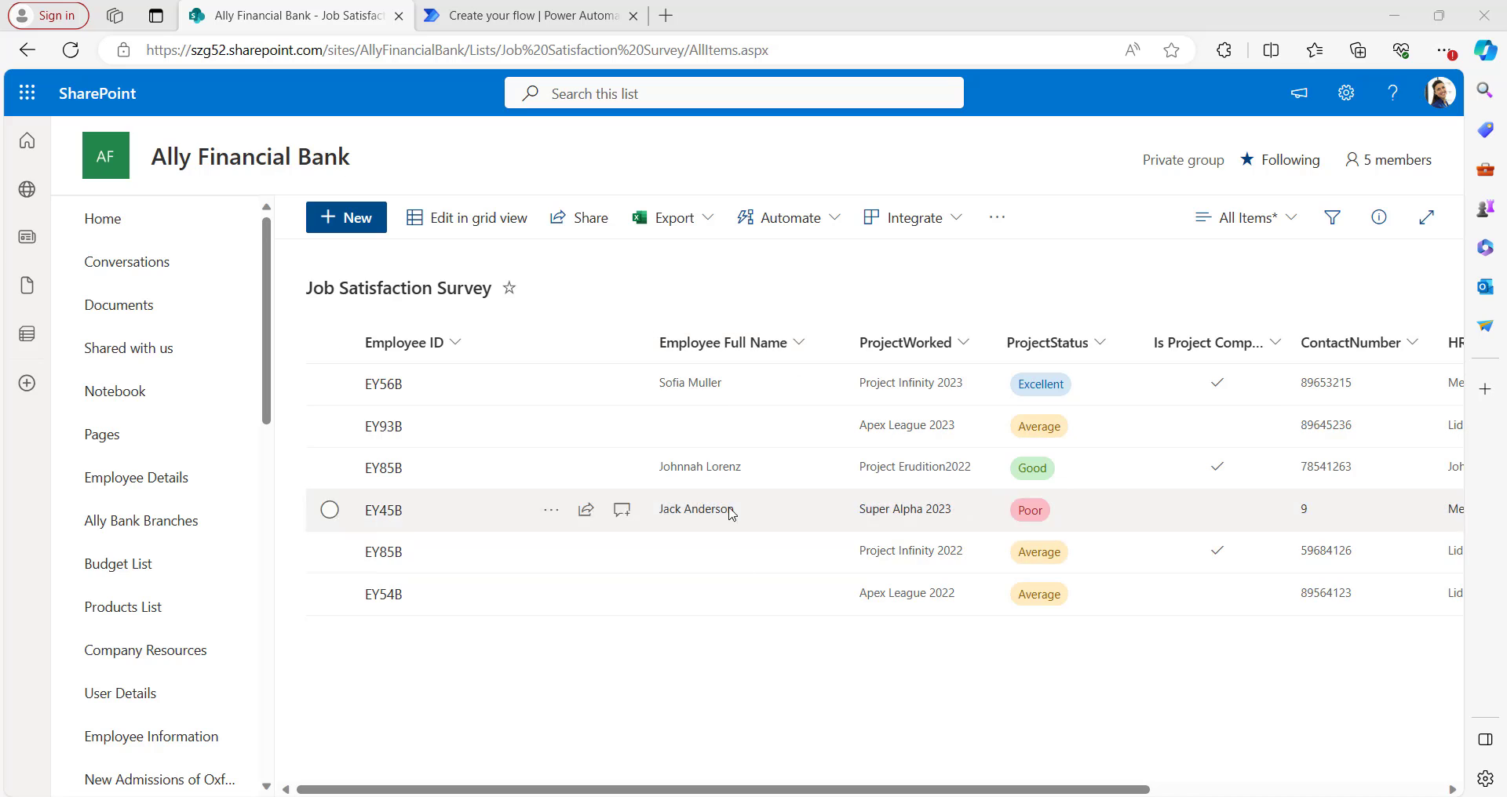
left_click(519, 17)
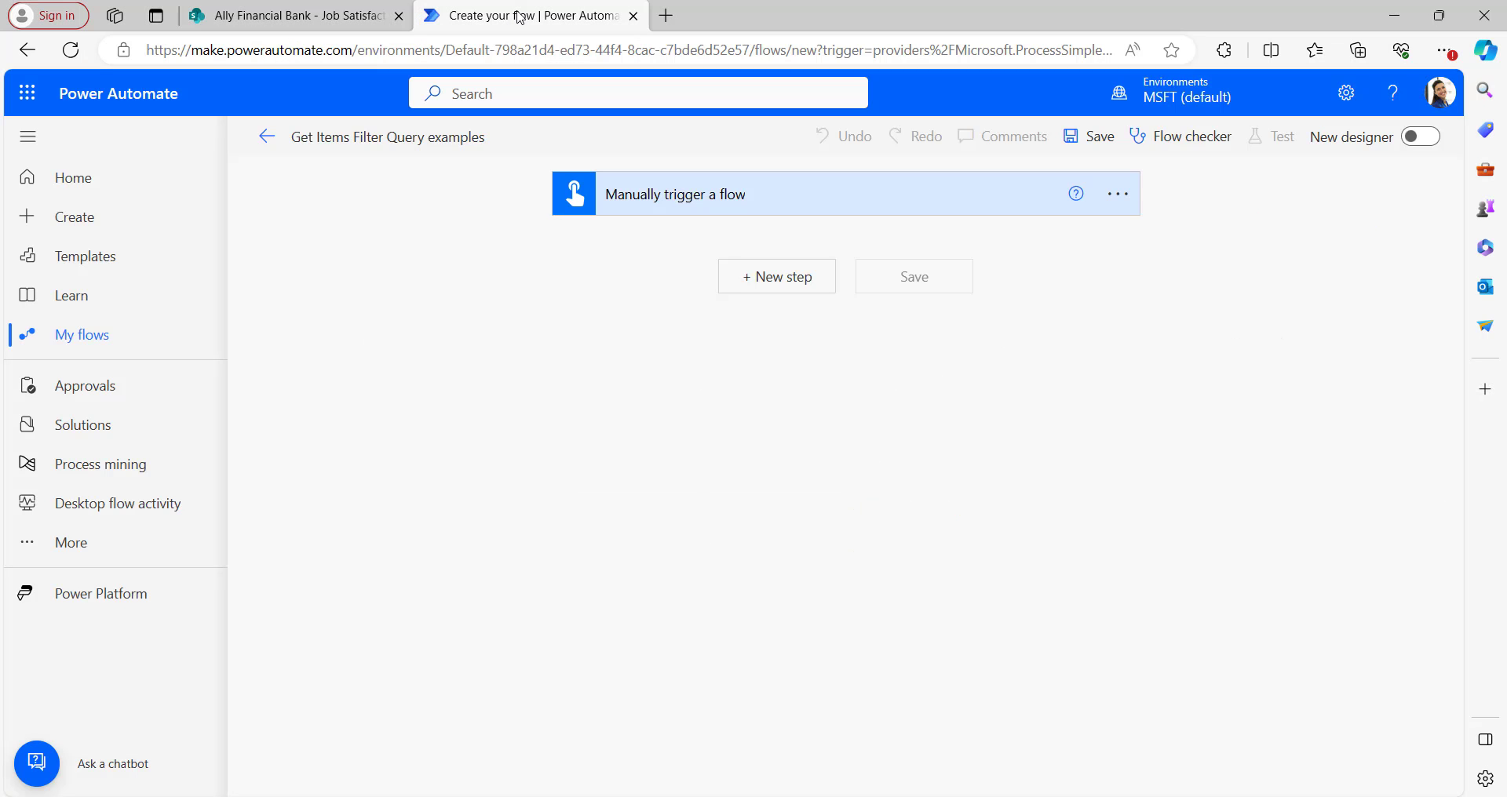
left_click(779, 287)
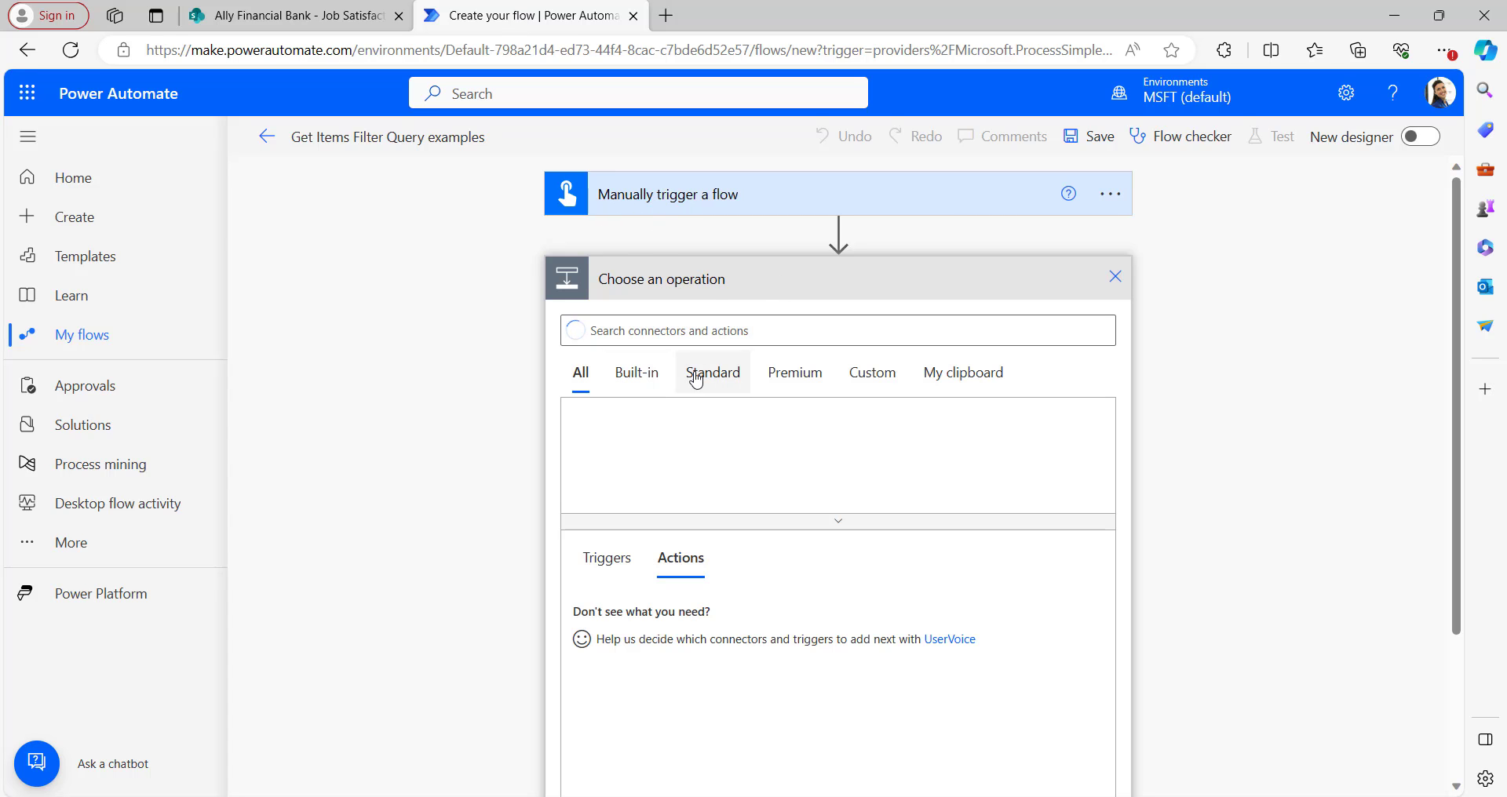
left_click(705, 336)
type("get it")
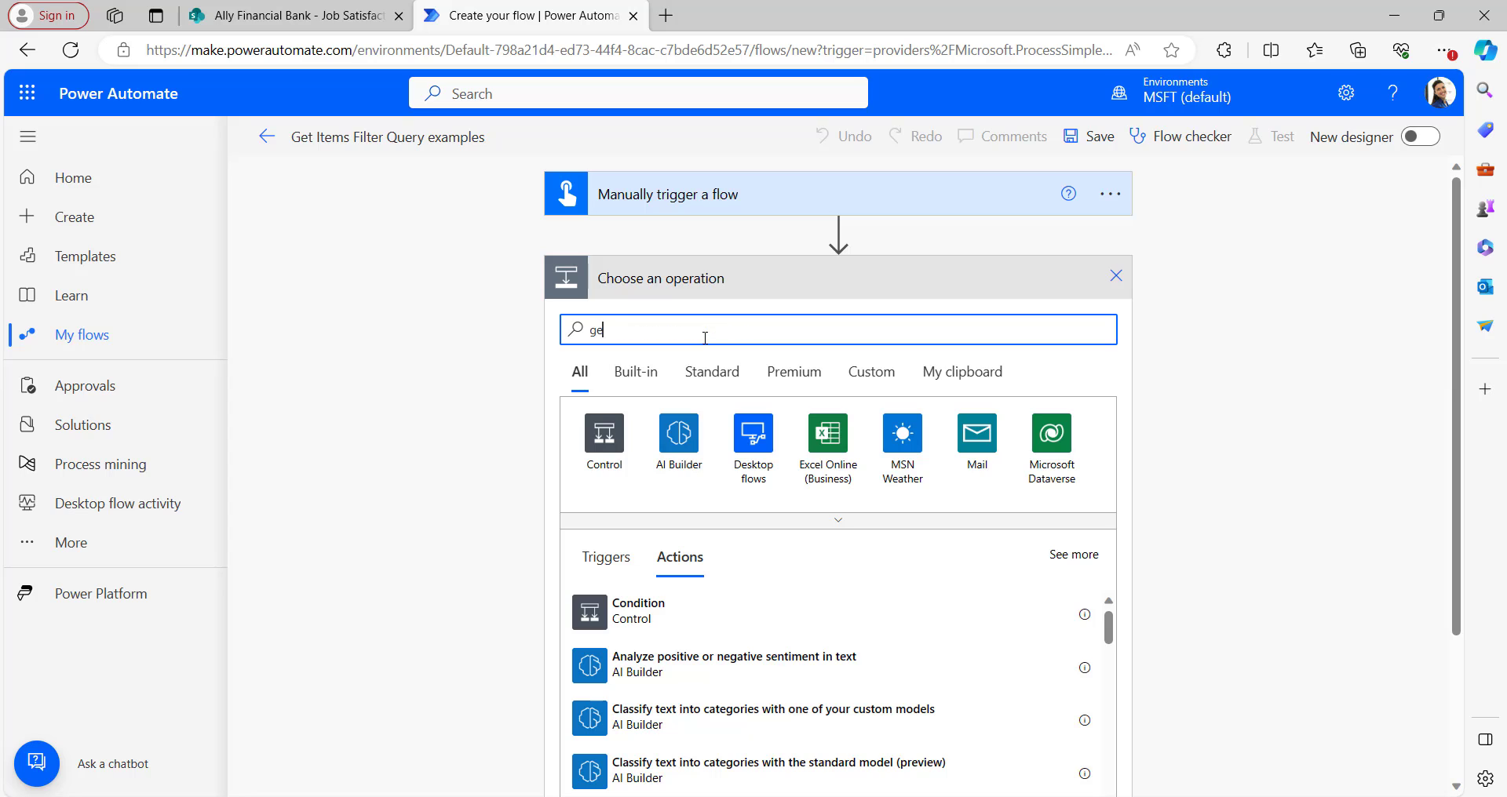
type("ems")
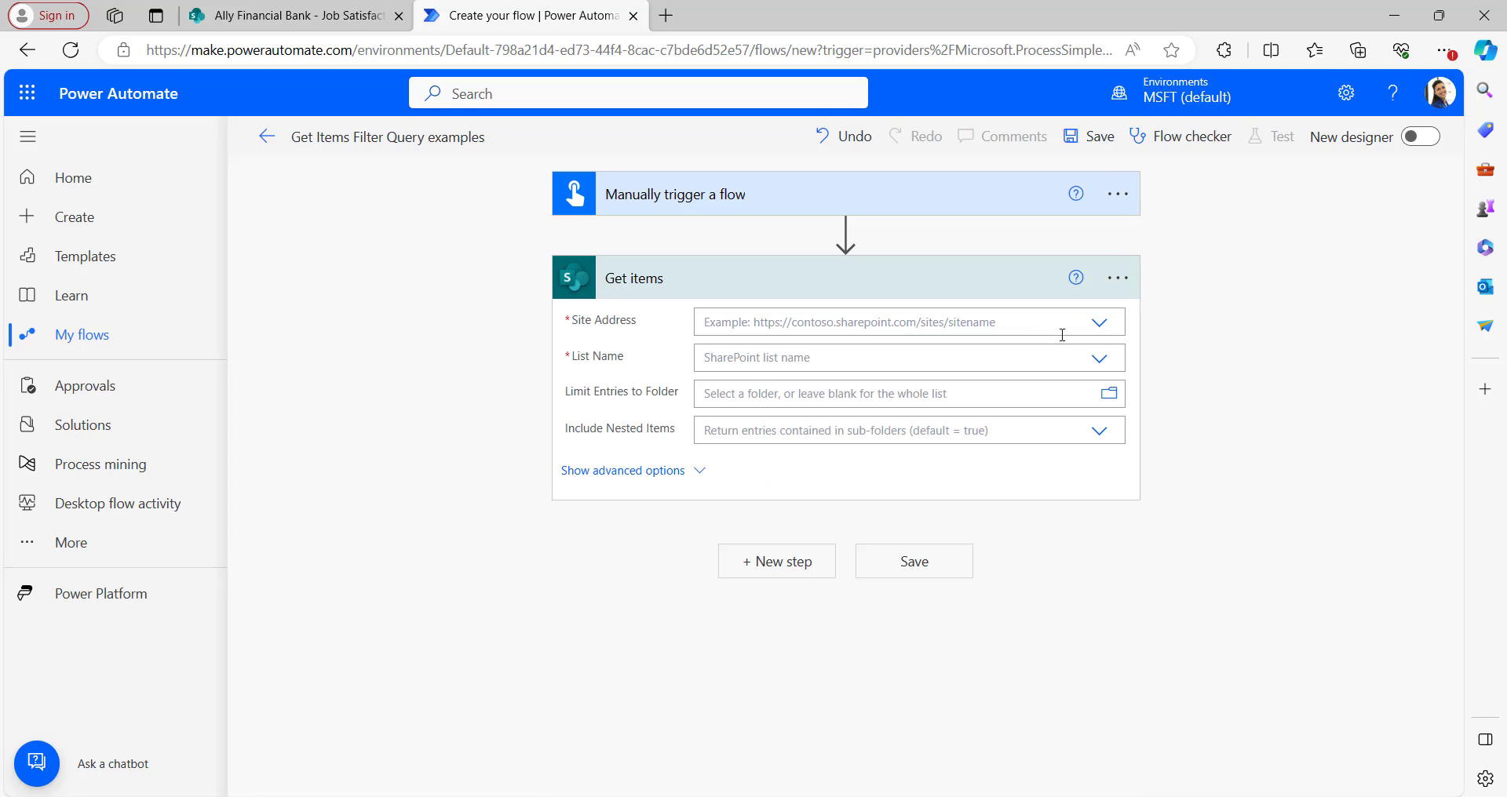
Step: Point Get items to the Ally Financial Bank site and the Job Satisfaction Survey list, and reveal its advanced options
left_click(1099, 323)
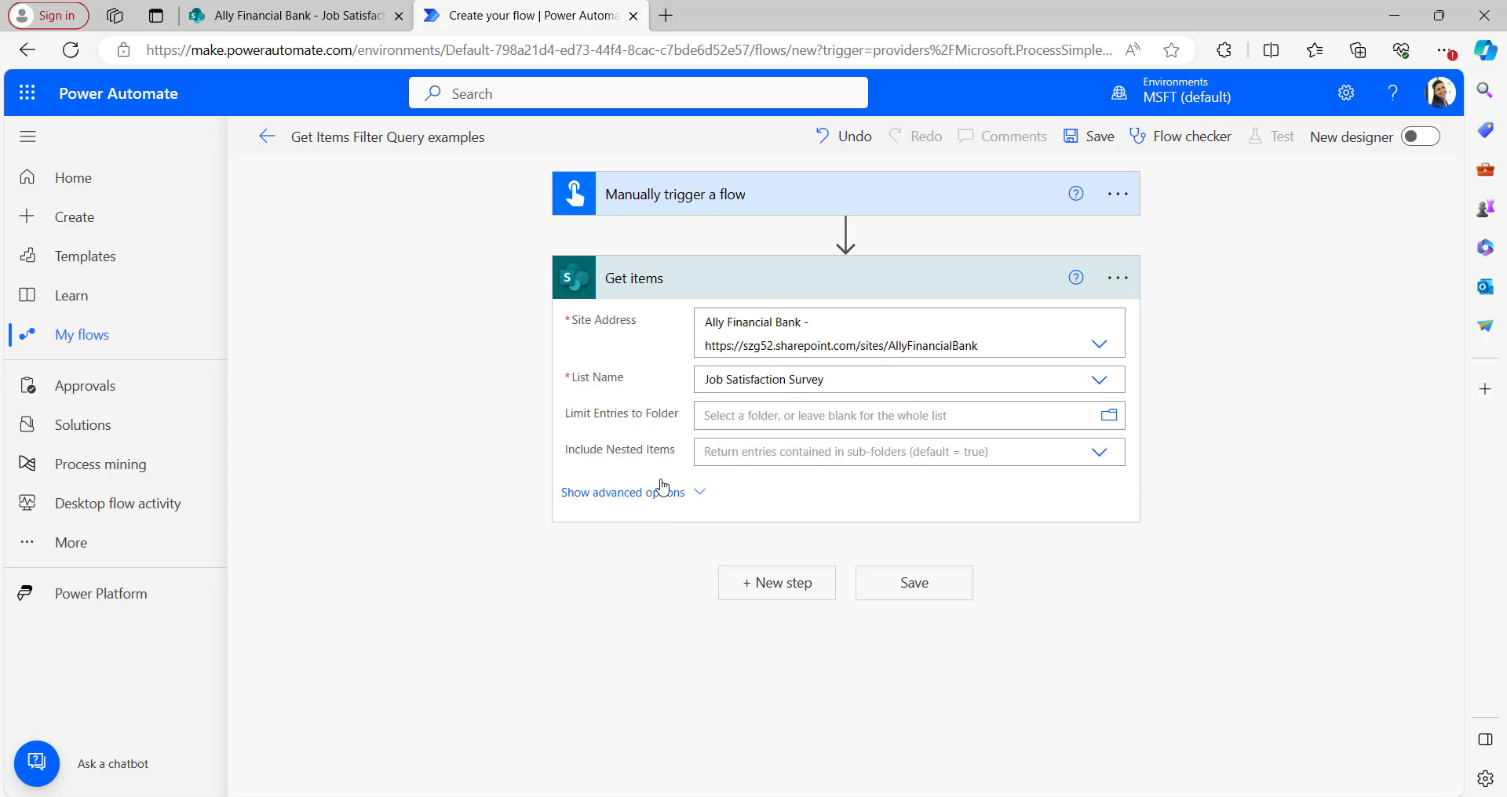
left_click(604, 492)
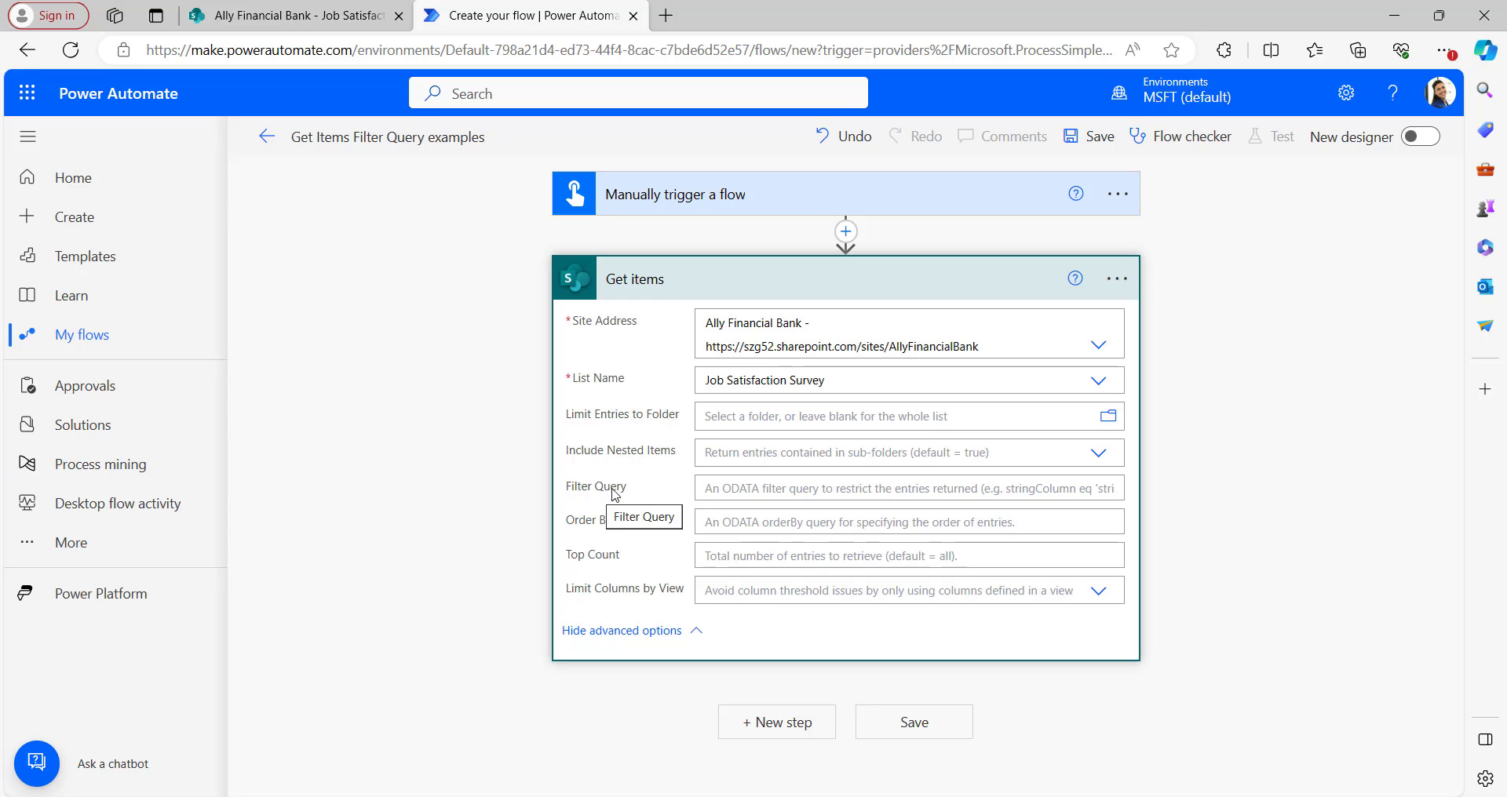
left_click(762, 490)
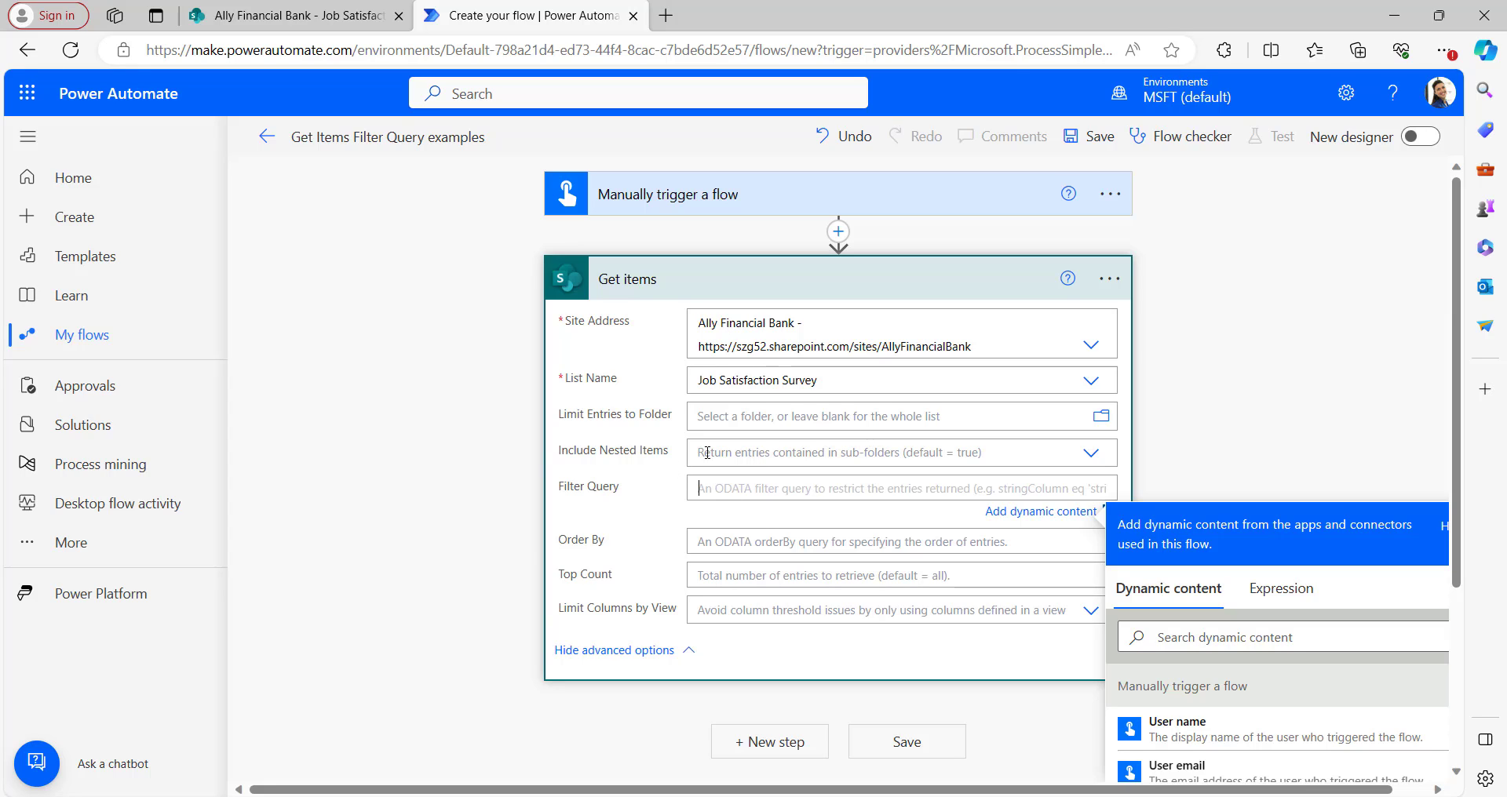
Step: In the SharePoint list, sort Employee Full Name A to Z and copy the internal column name EmployeeFullName from the page address
mouse_move(315, 21)
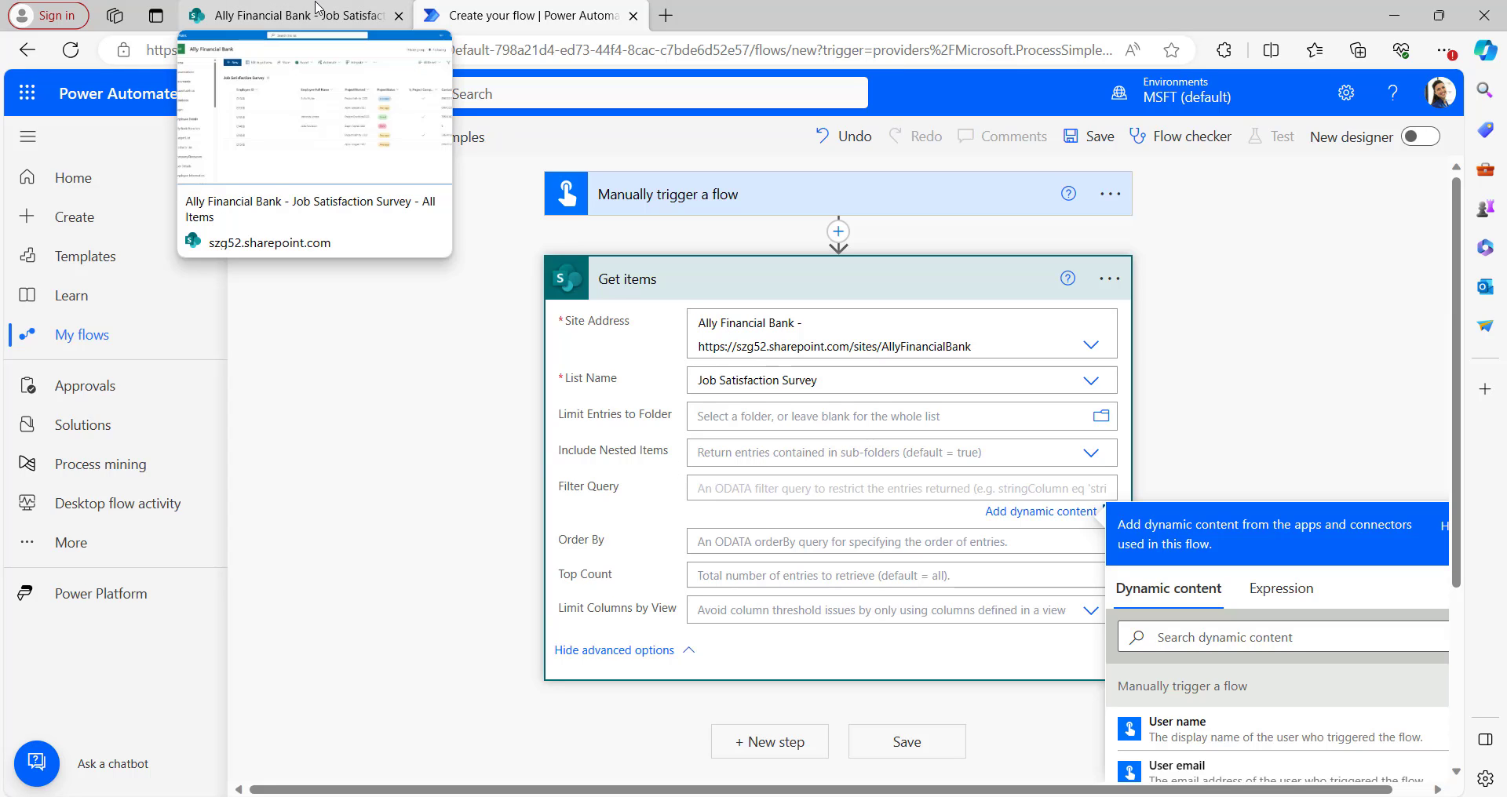
left_click(317, 19)
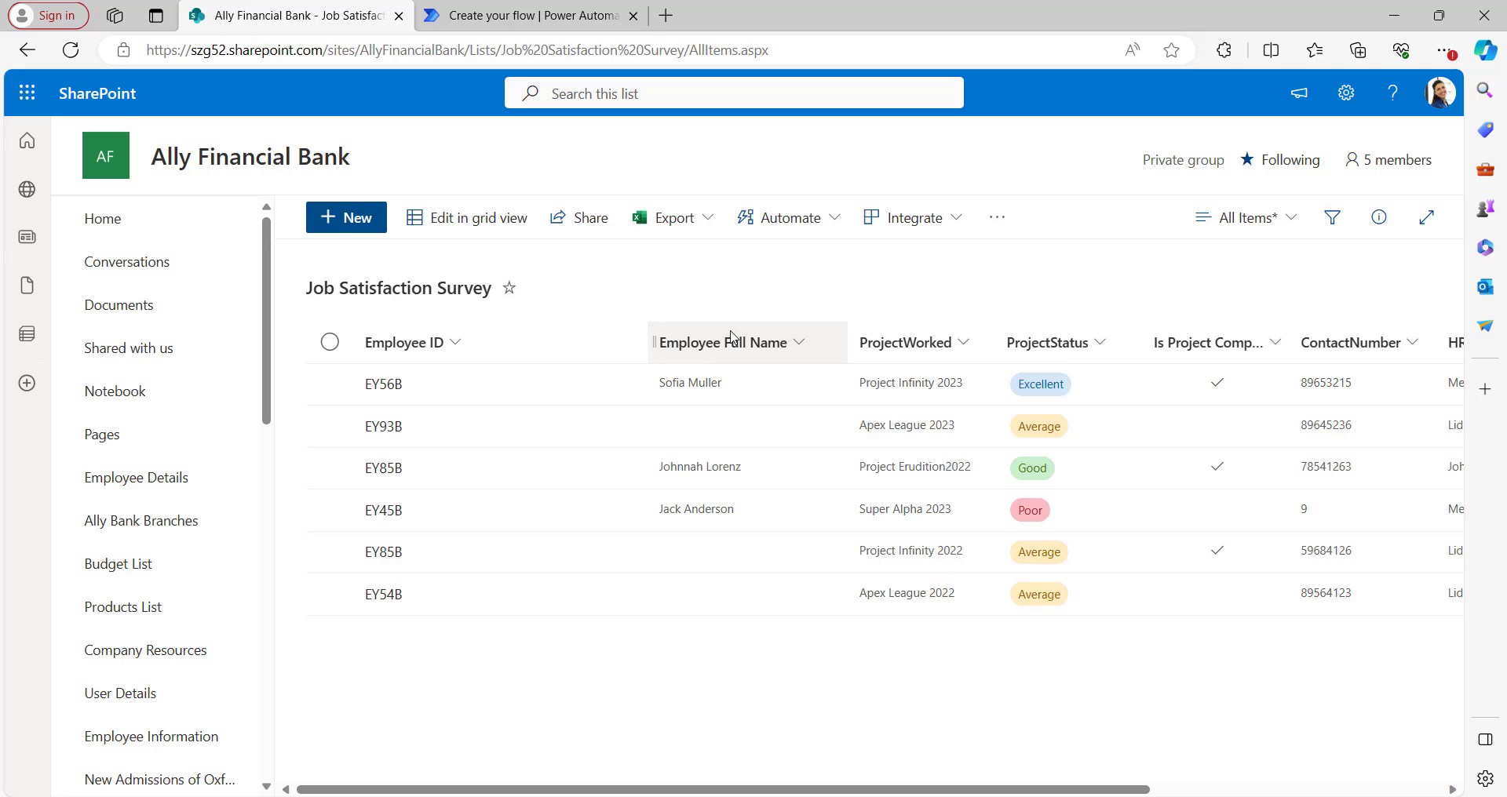
left_click(800, 345)
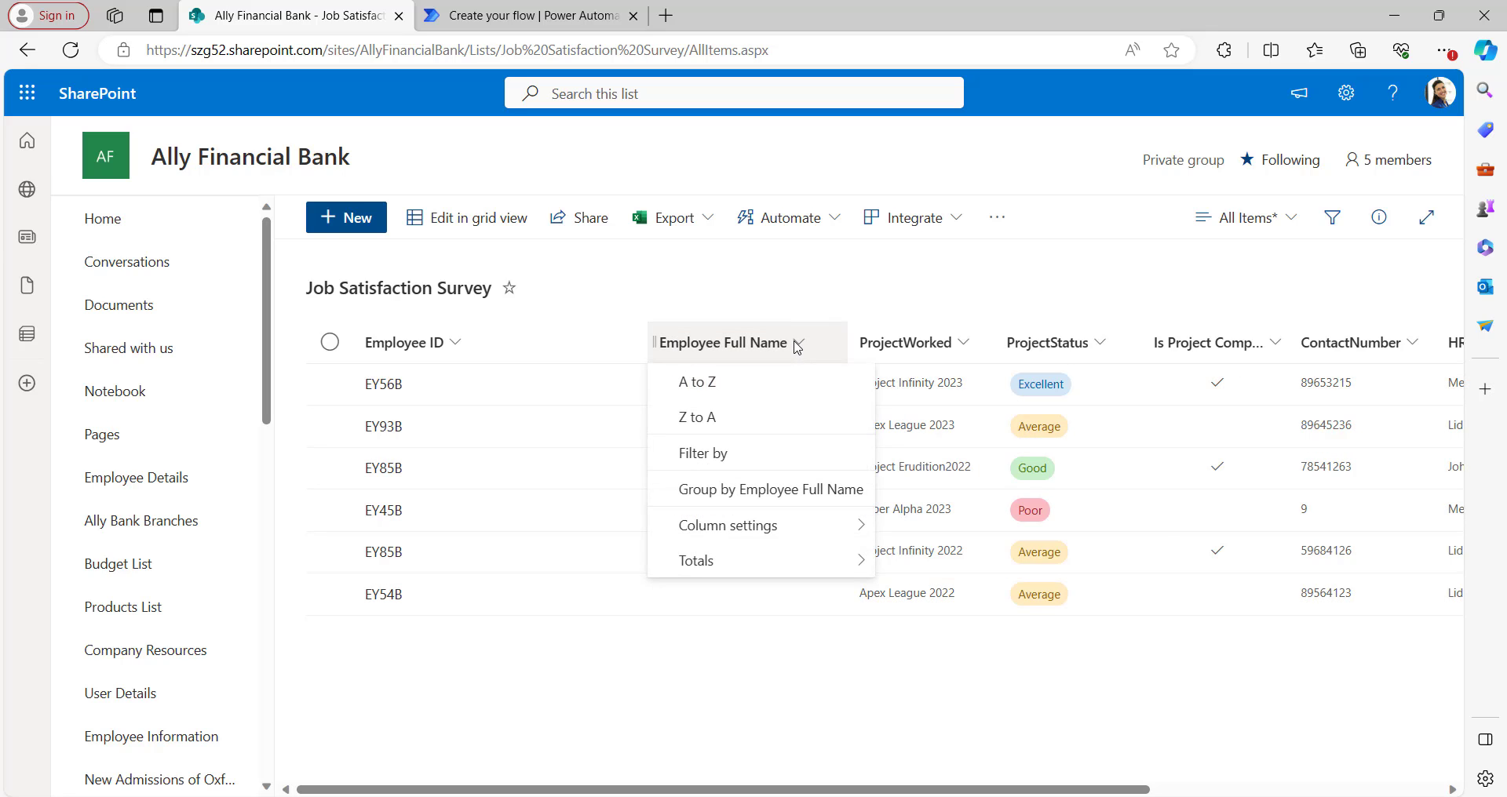
left_click(712, 389)
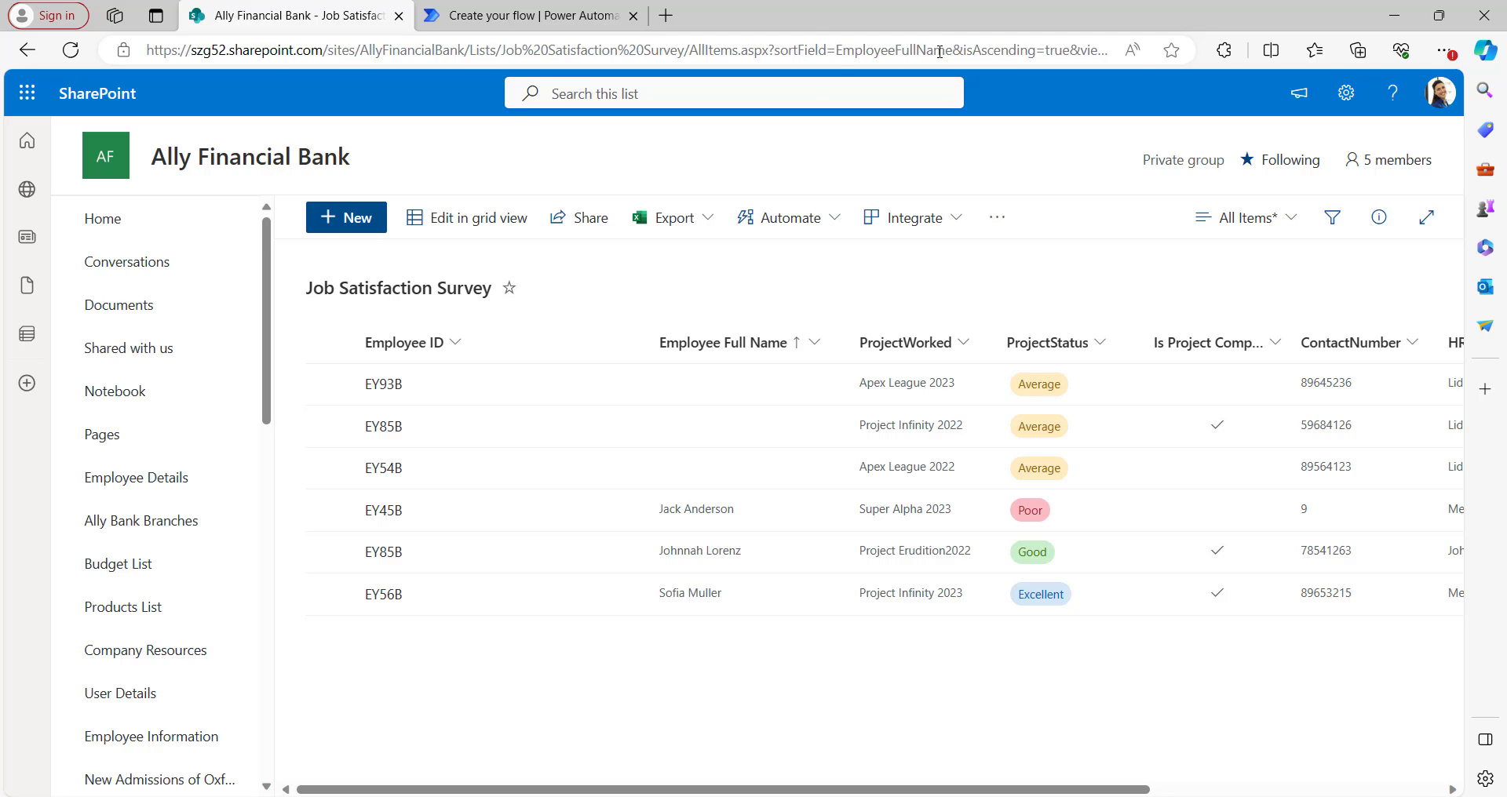
left_click_drag(952, 51, 839, 53)
key("ctrl+c")
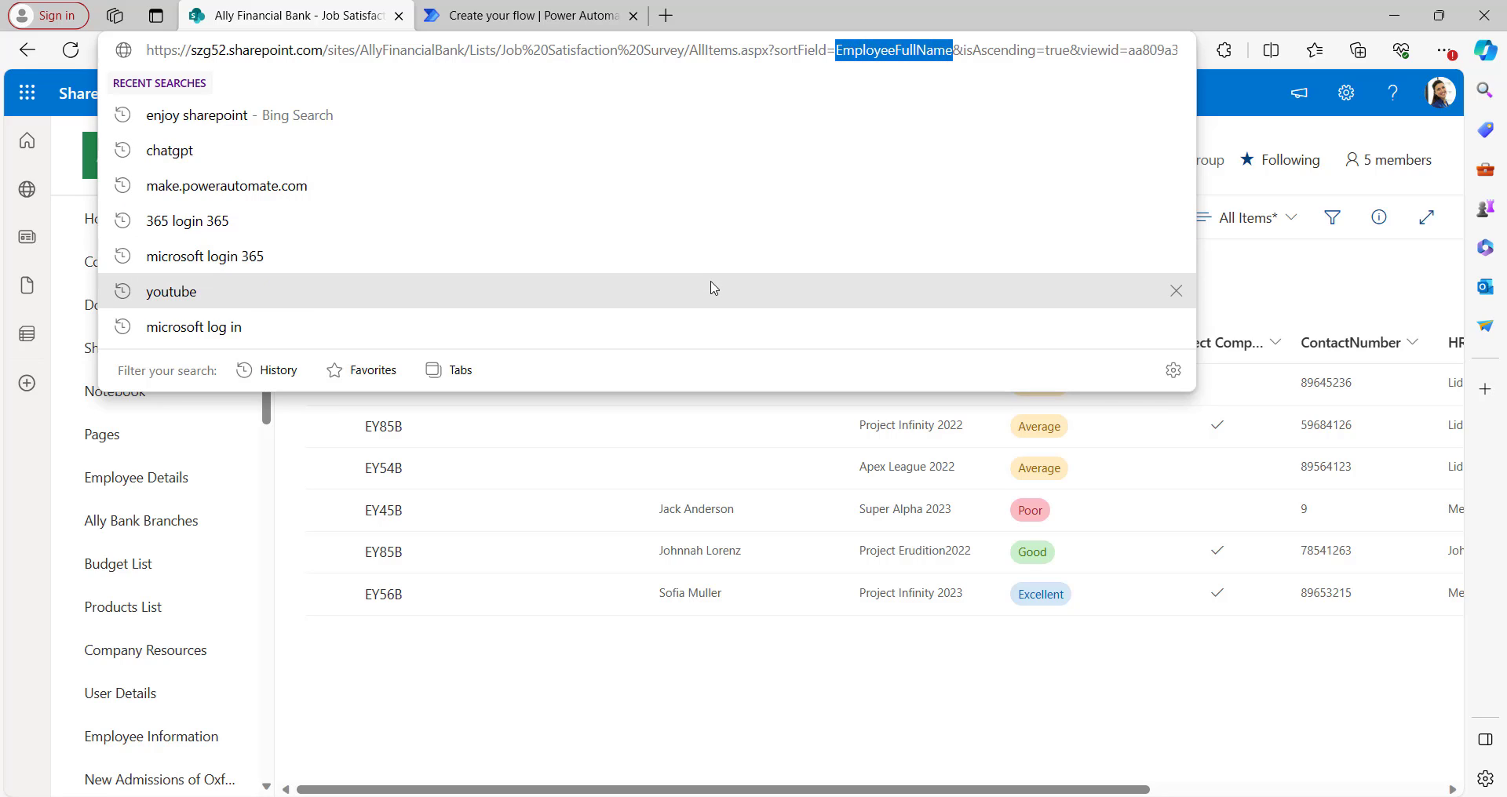
Step: Back in the Power Automate flow, set the Get items Filter Query to "EmployeeFullName eq null"
left_click(505, 18)
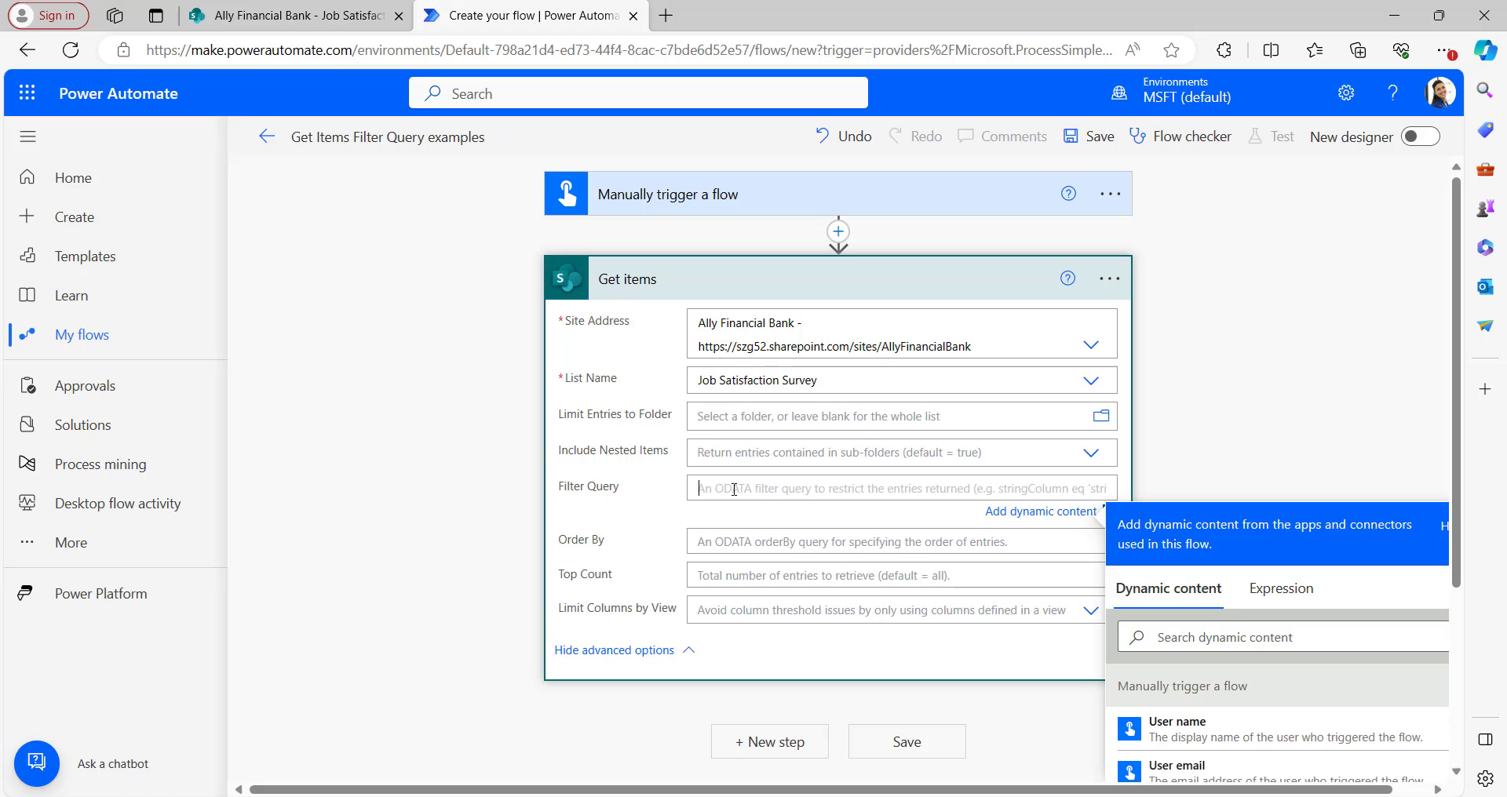
key("ctrl+v")
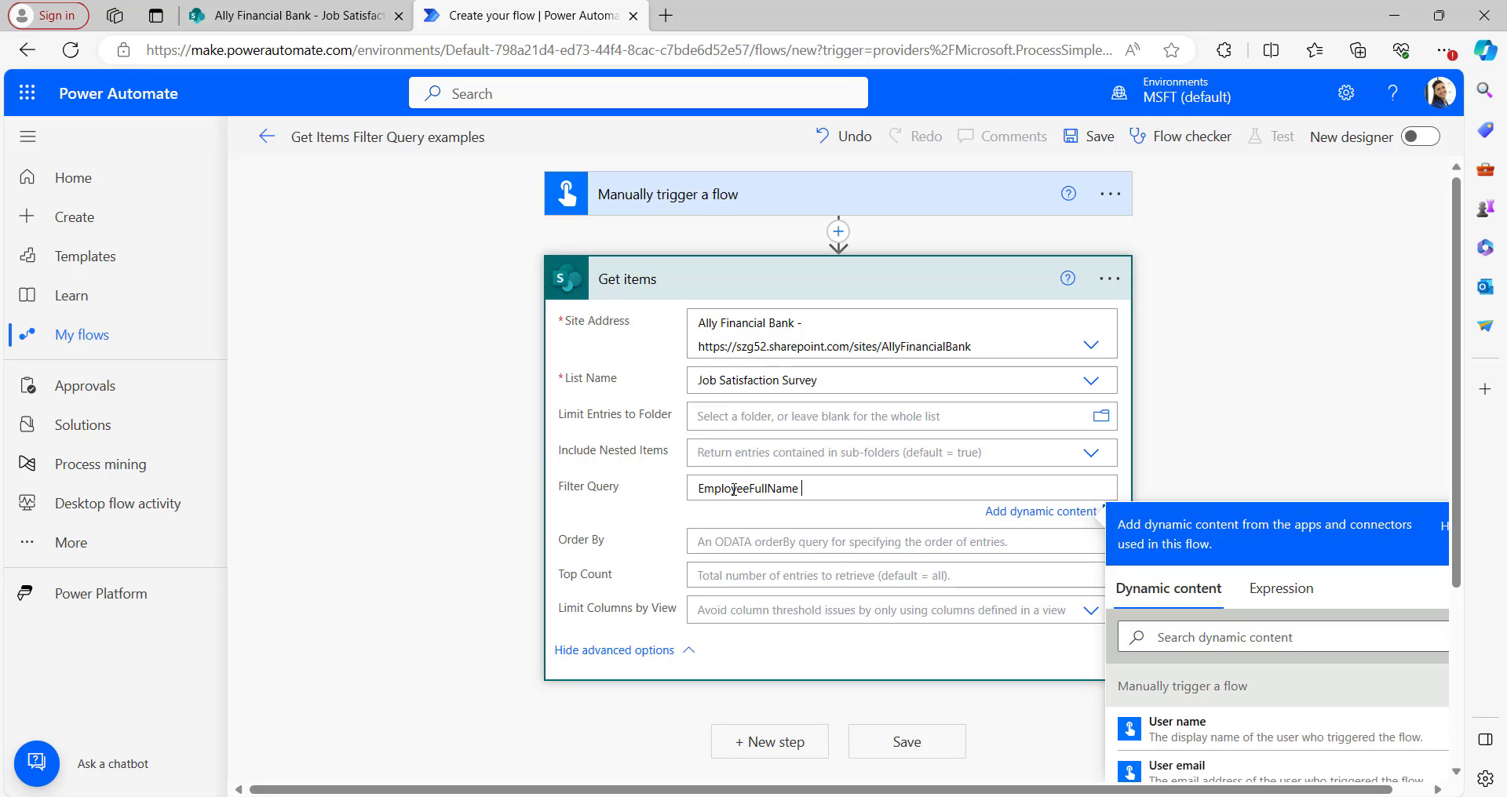
type("eq")
type("null")
left_click(760, 519)
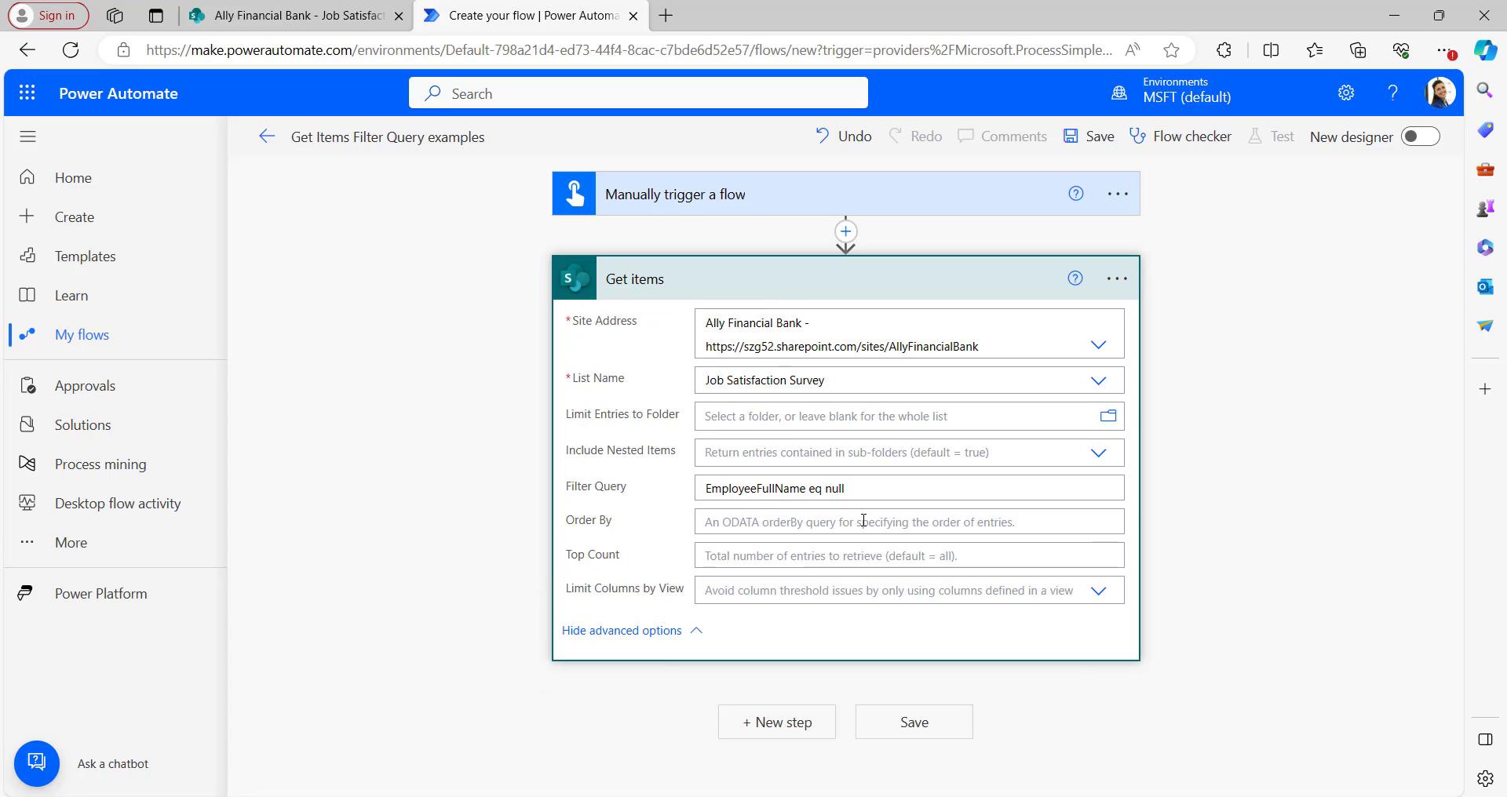
Step: Add a Data Operation Create HTML table action after Get items
left_click(773, 724)
left_click(706, 405)
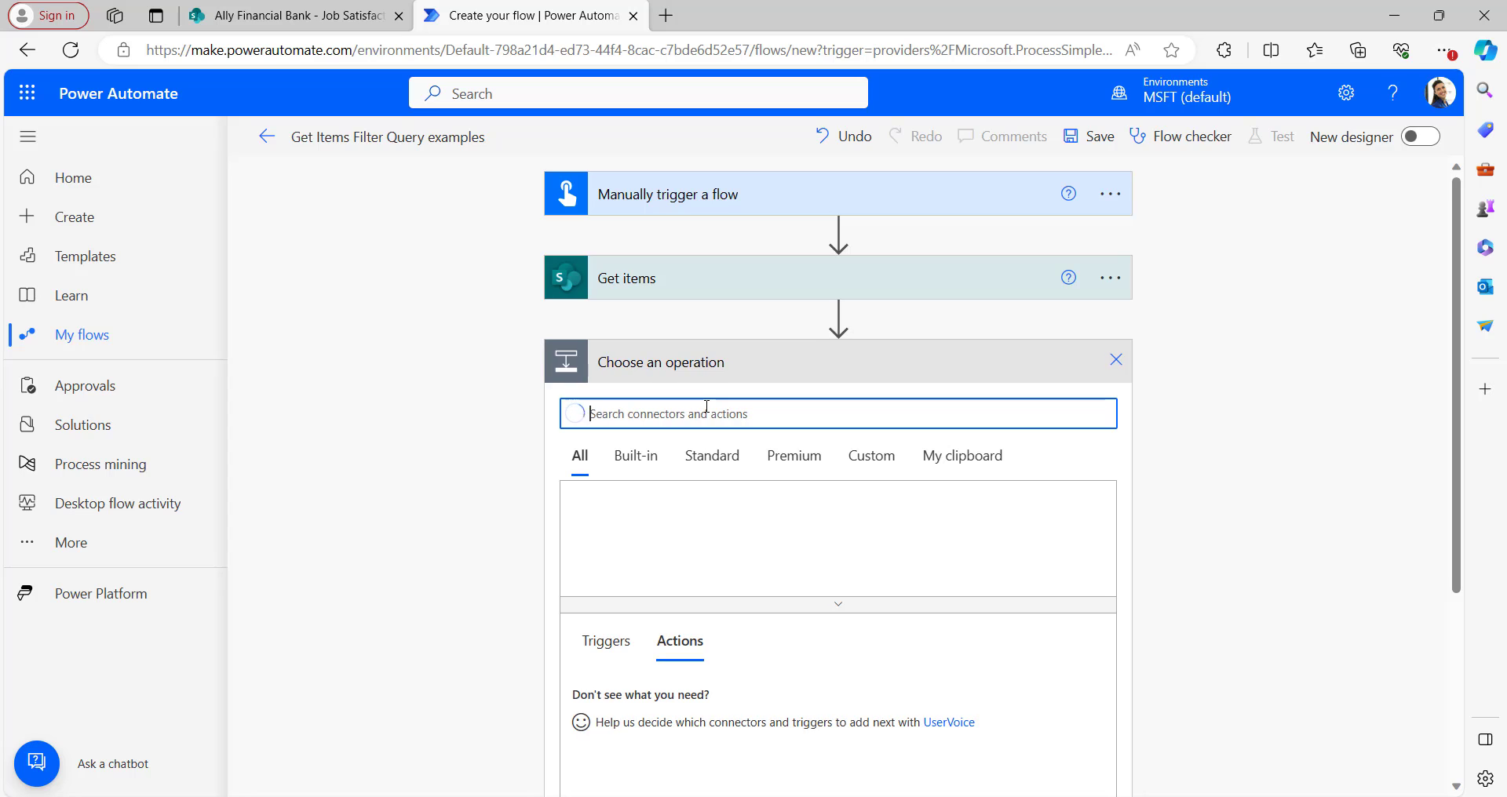
type("create html")
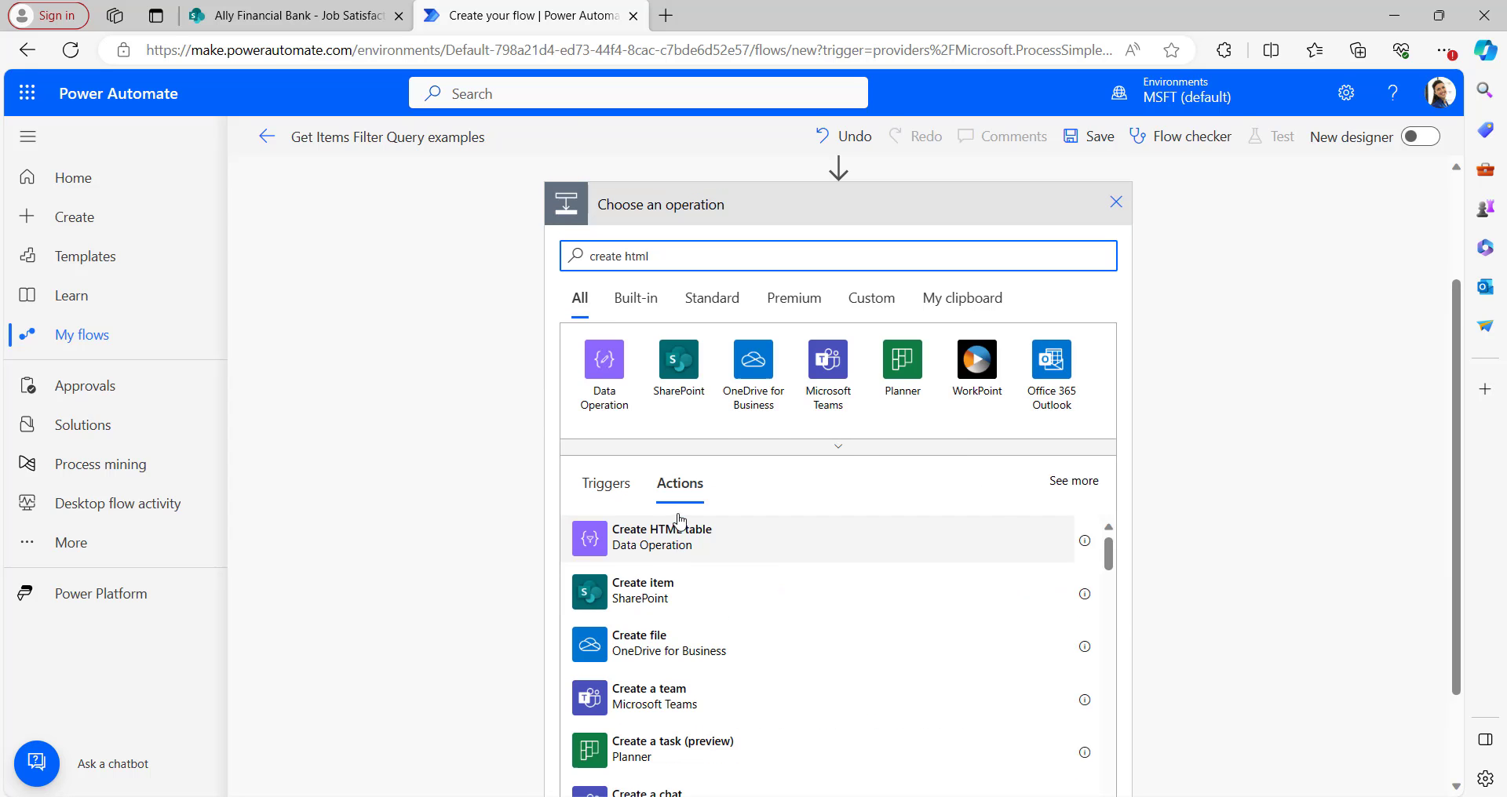
left_click(678, 604)
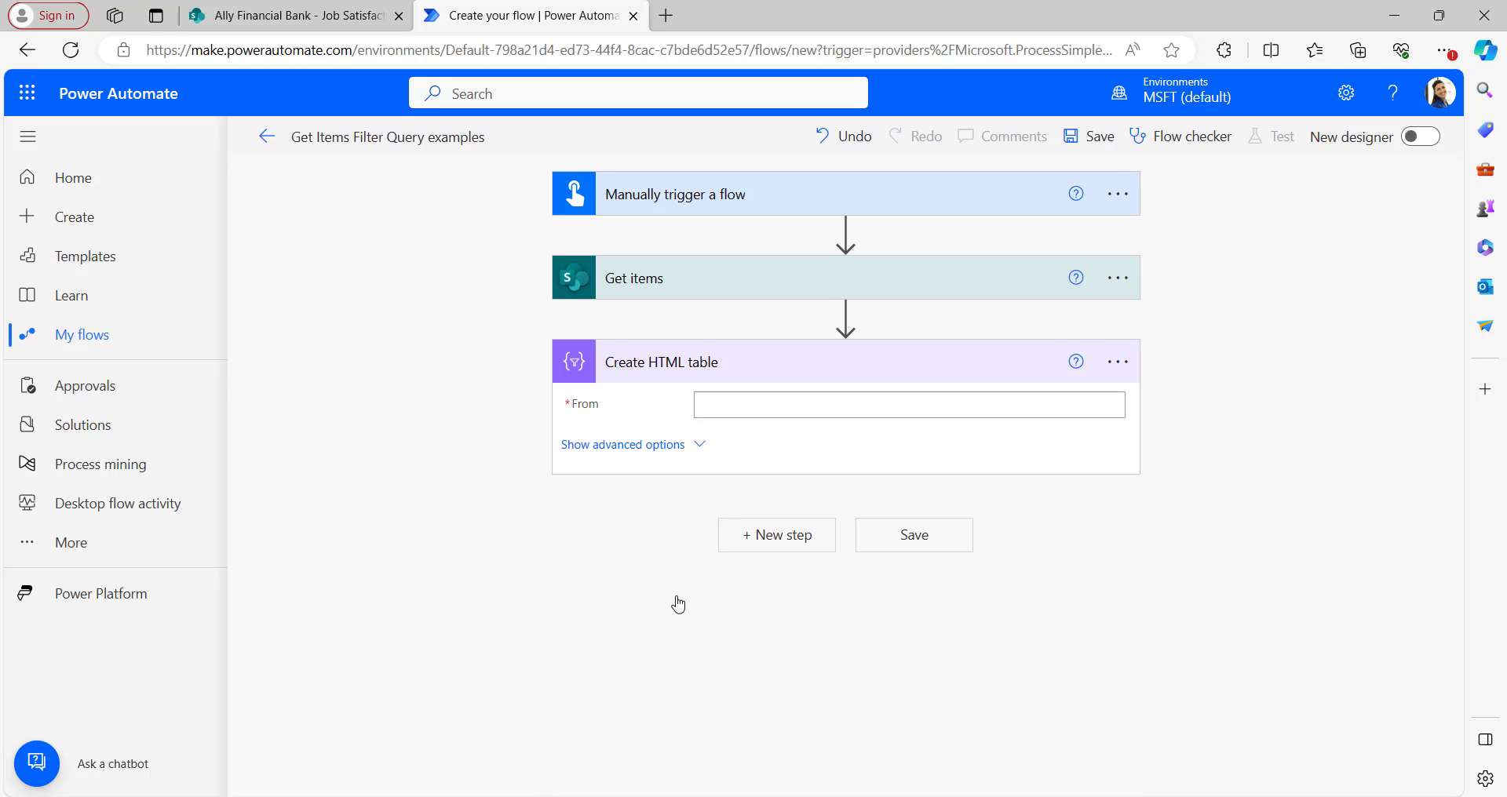
Step: Use the Get items value output as the HTML table's source and set its columns to Custom
left_click(790, 407)
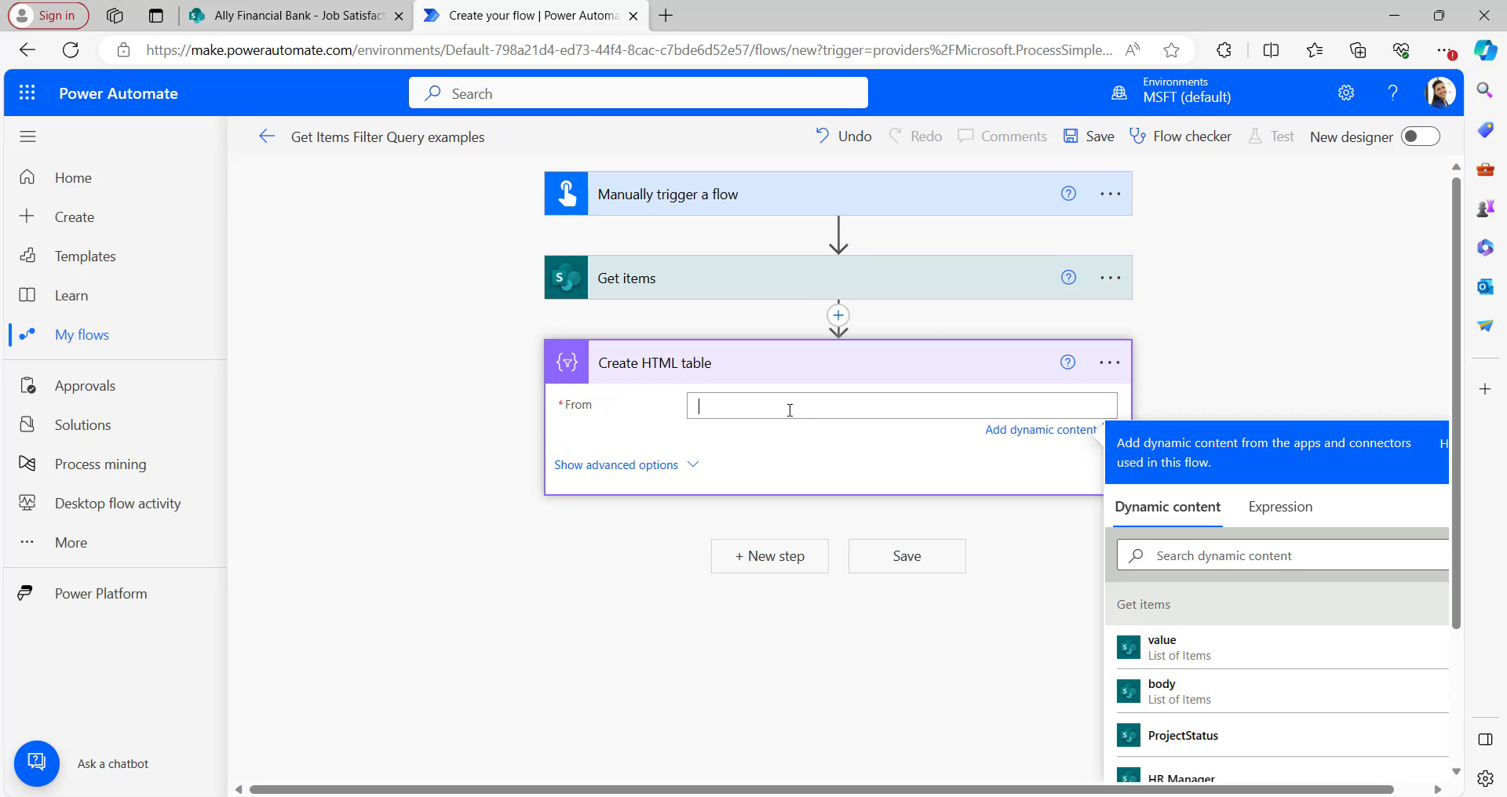
left_click(1183, 657)
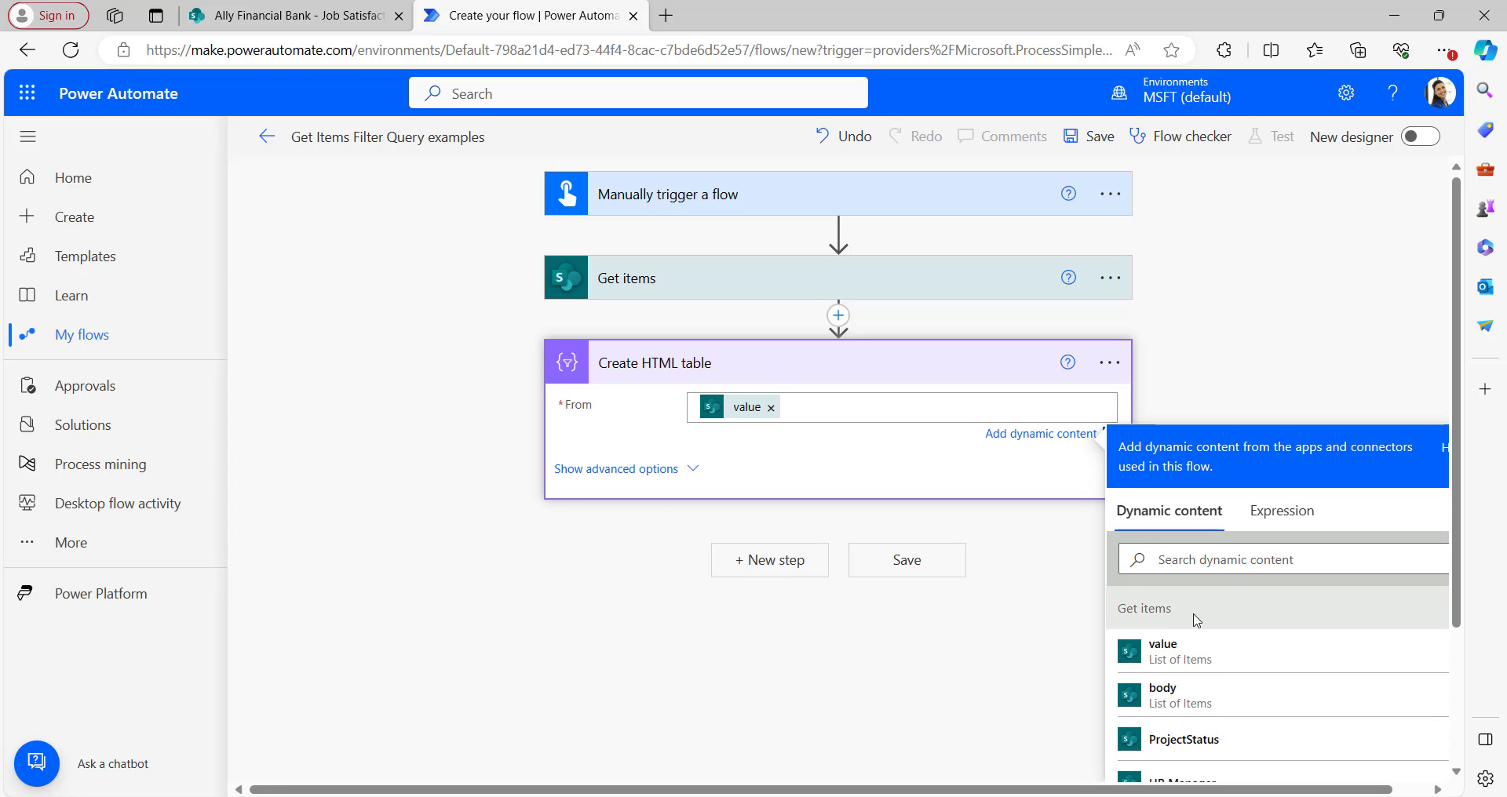
left_click(626, 471)
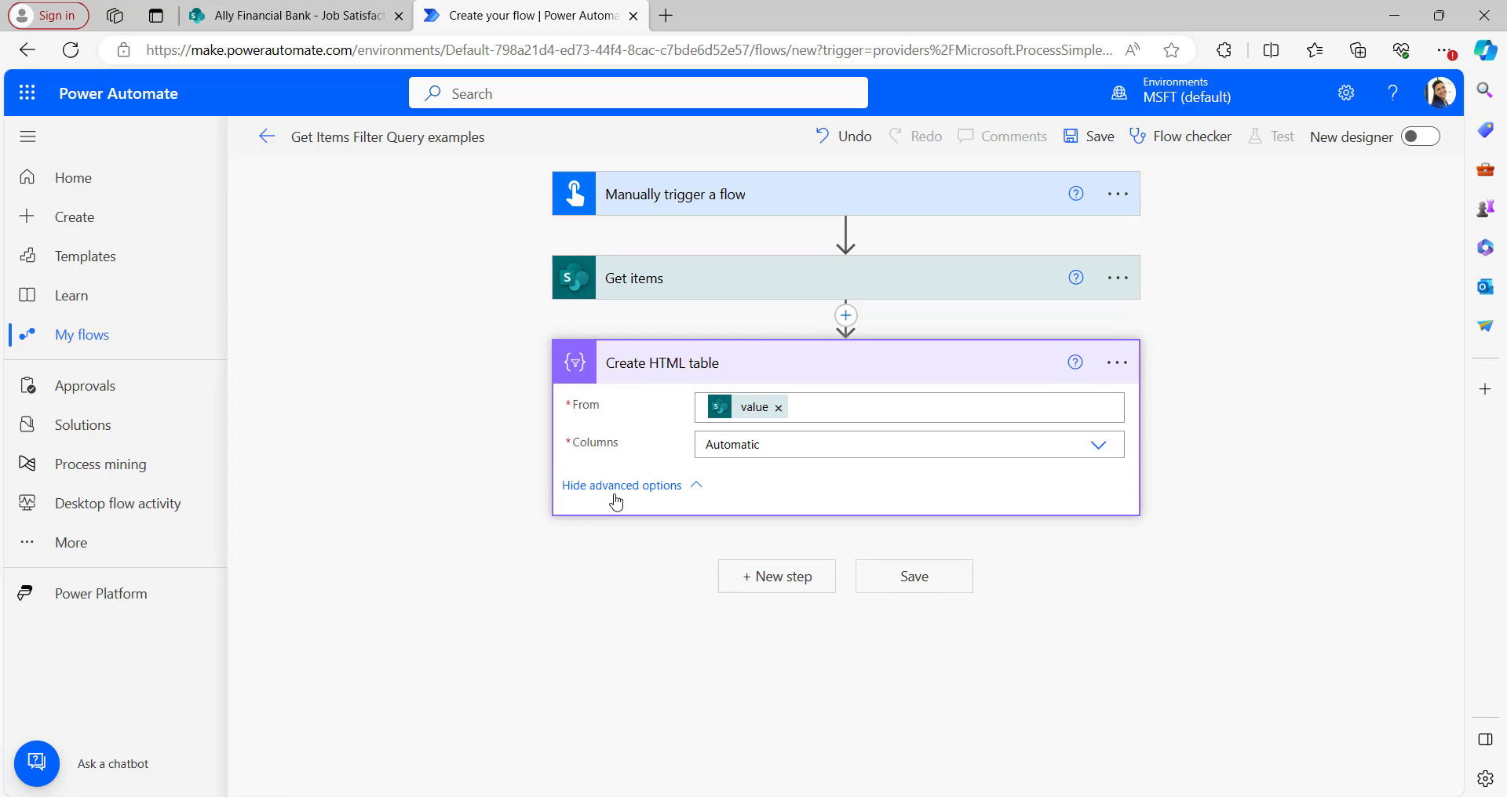
left_click(1099, 447)
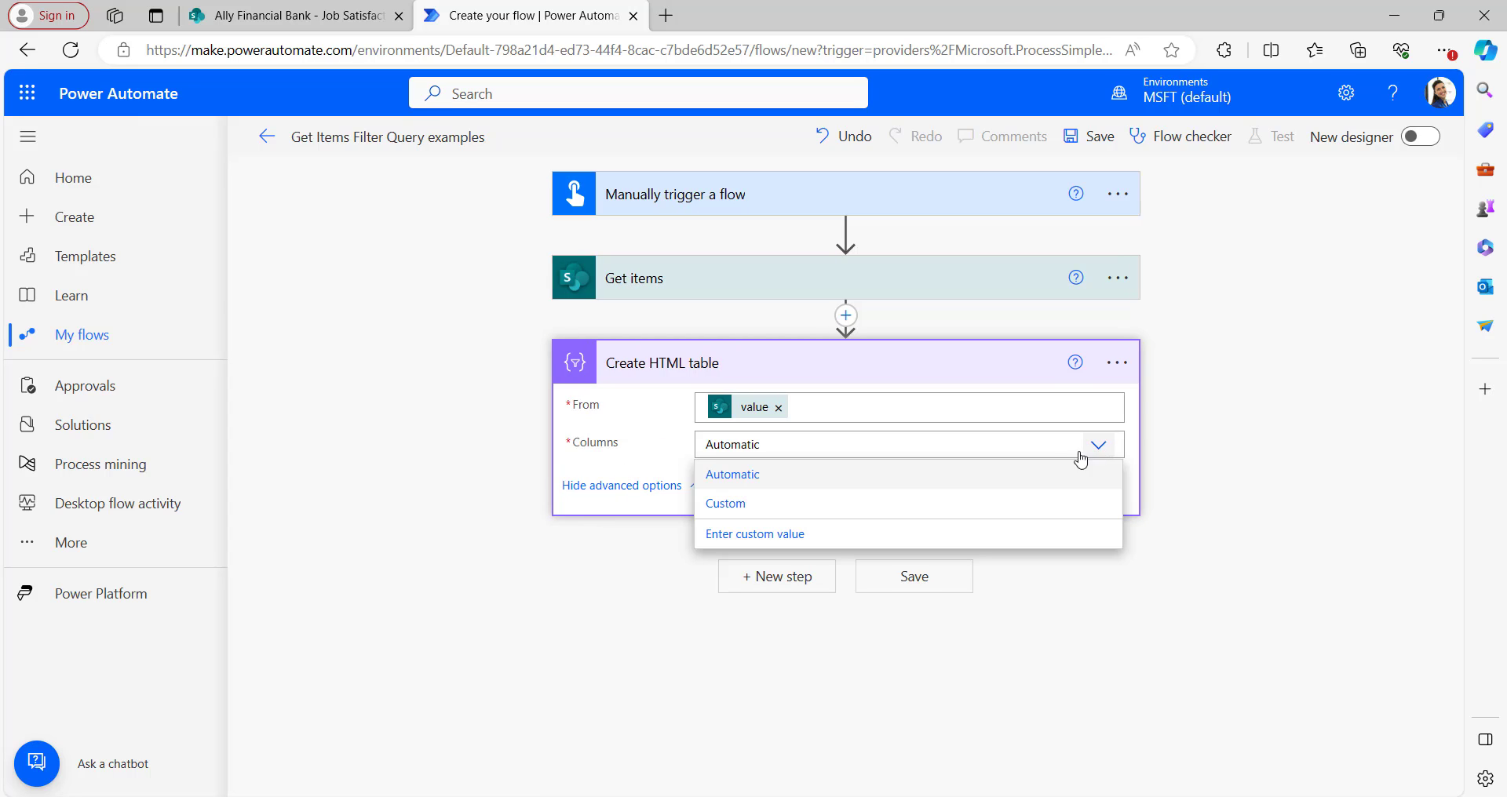
left_click(737, 505)
Step: Define the first table column with the header EmployeeID and the Title dynamic content as its value
left_click(675, 496)
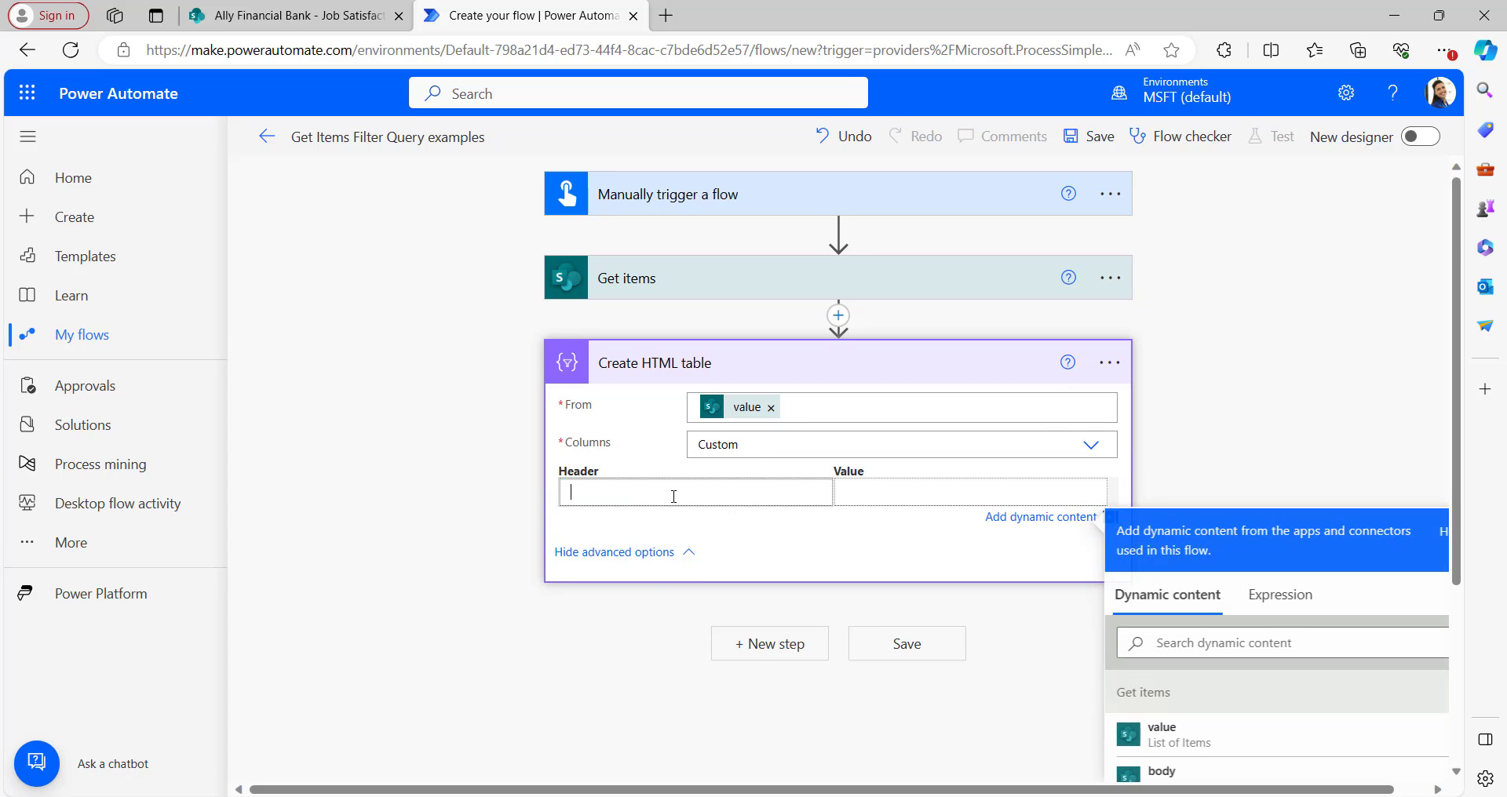
type("Empl")
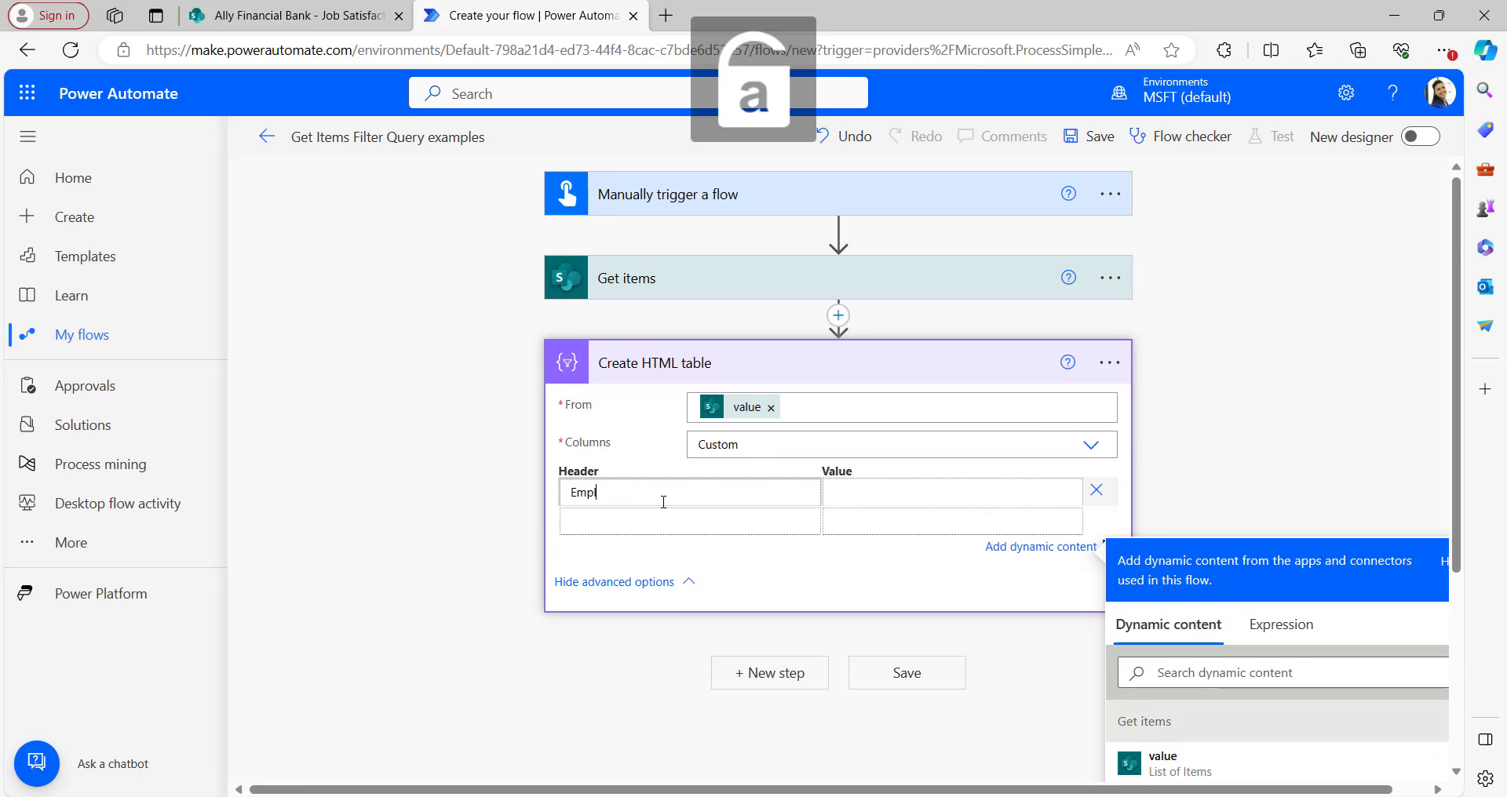
type("oyee")
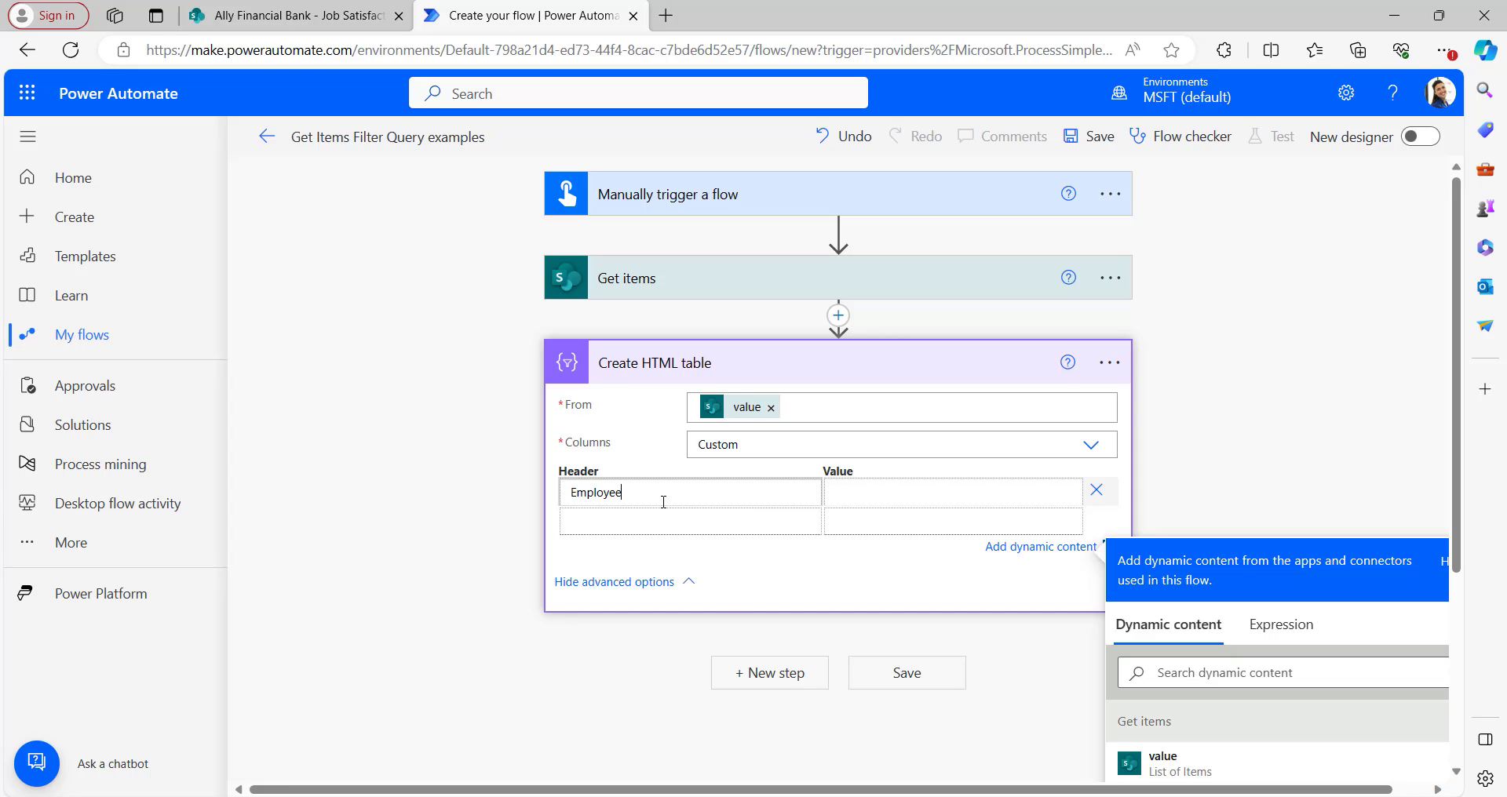
key("Caps_Lock")
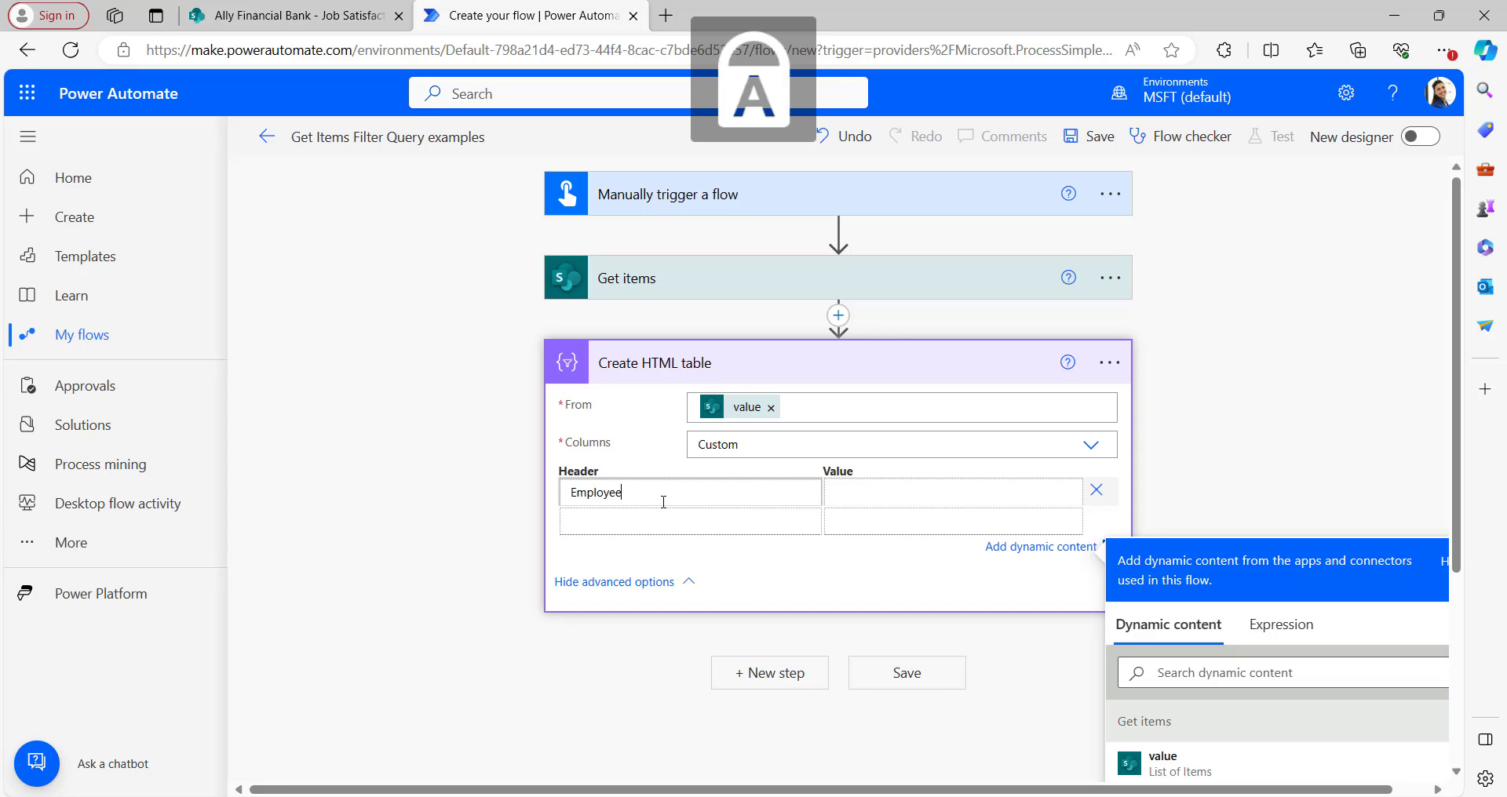
key("Caps_Lock")
type("ID")
left_click(869, 497)
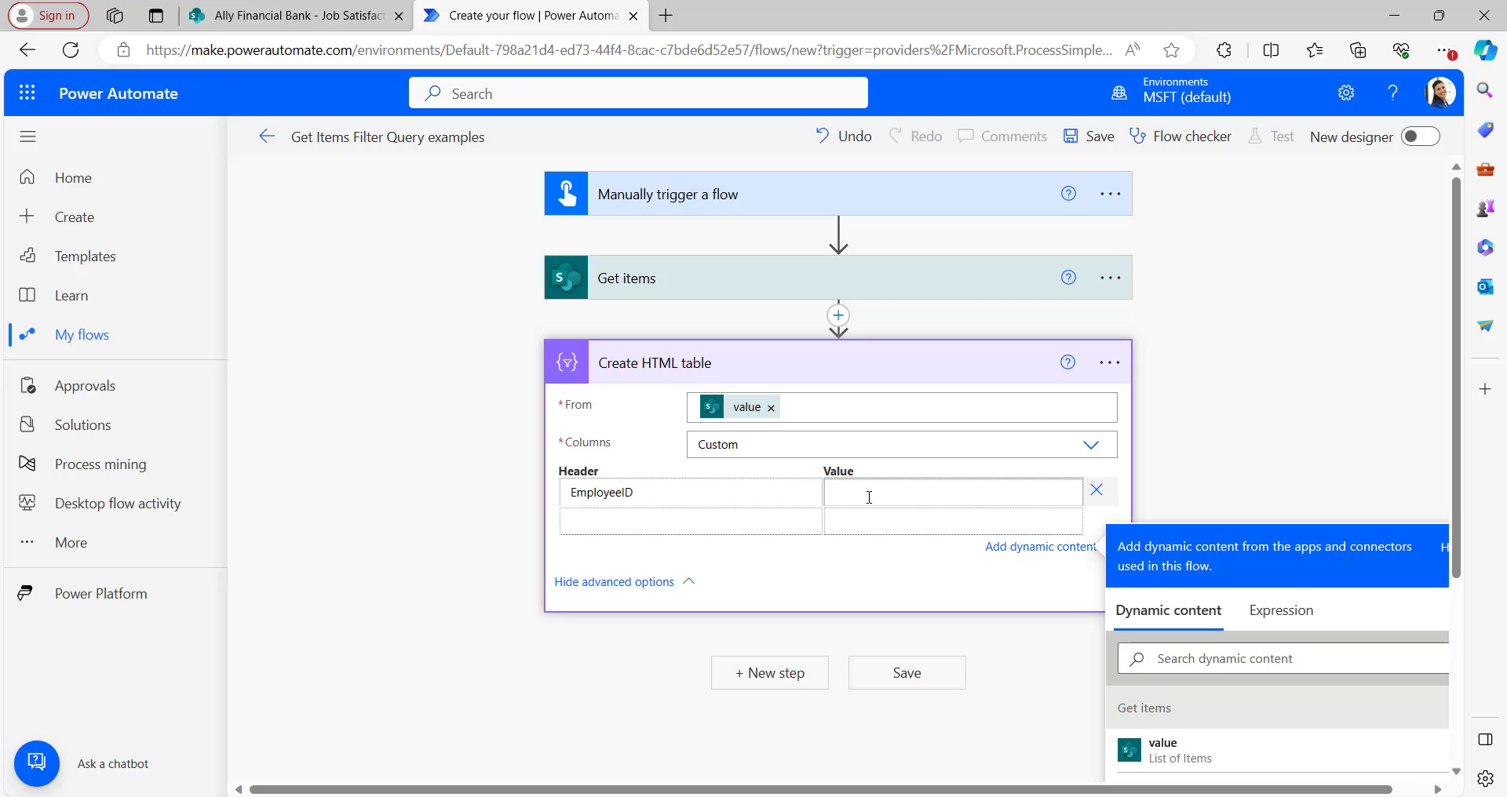
left_click(1213, 664)
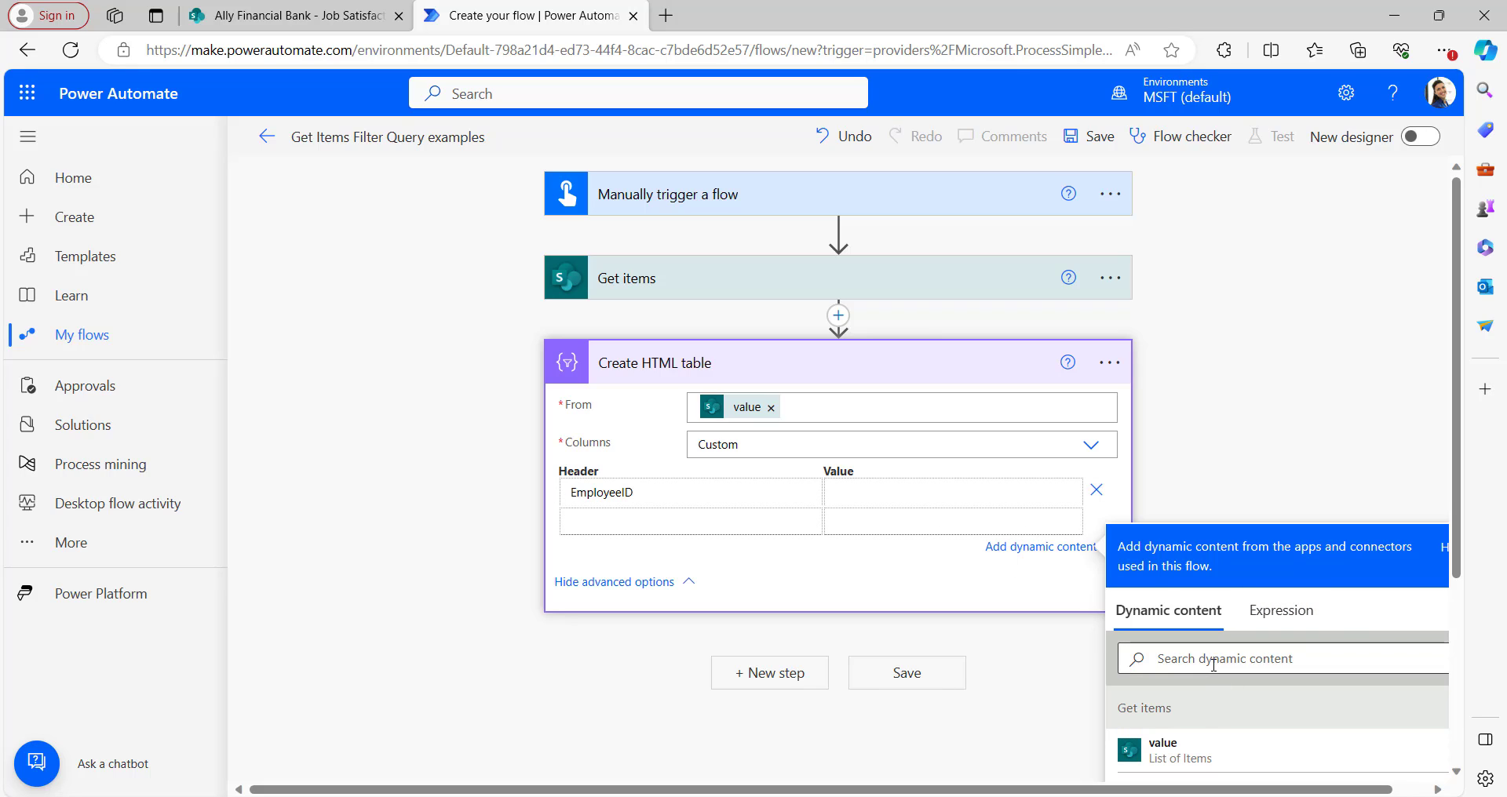
type("ti")
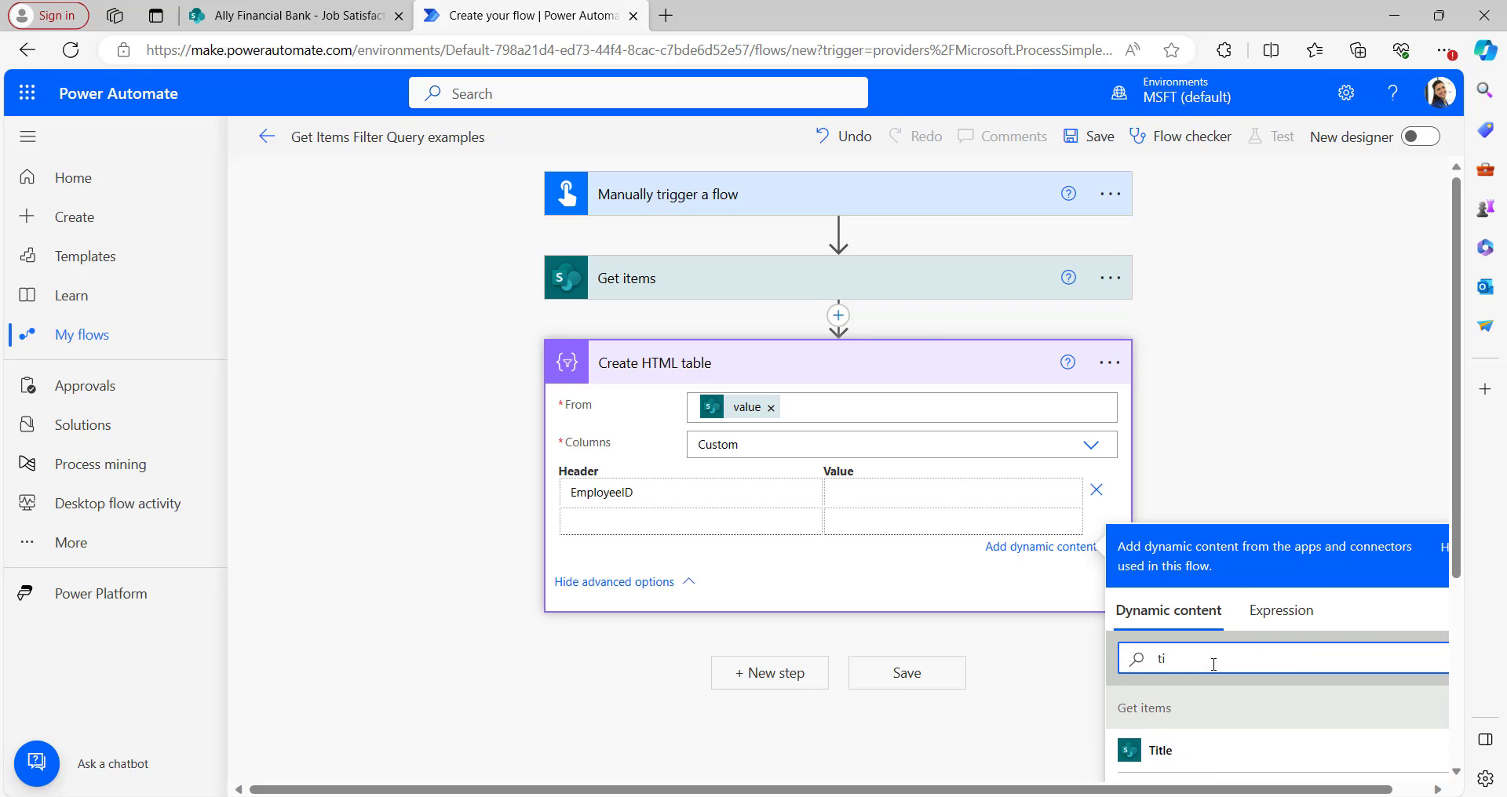
left_click(1180, 755)
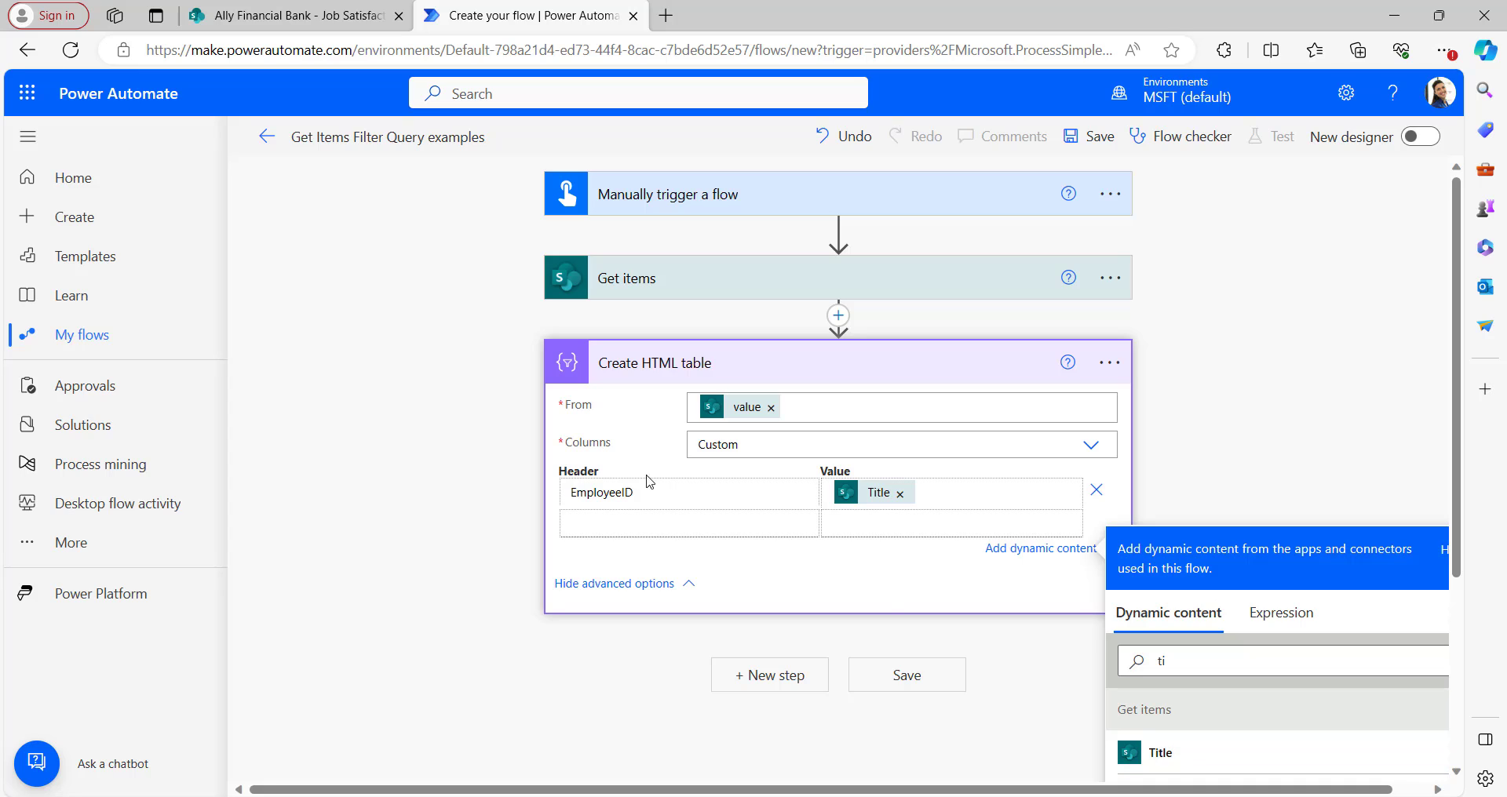
Step: Define a second table column with the header EmployeeFullName and the Employee Full Name dynamic content as its value
left_click(671, 527)
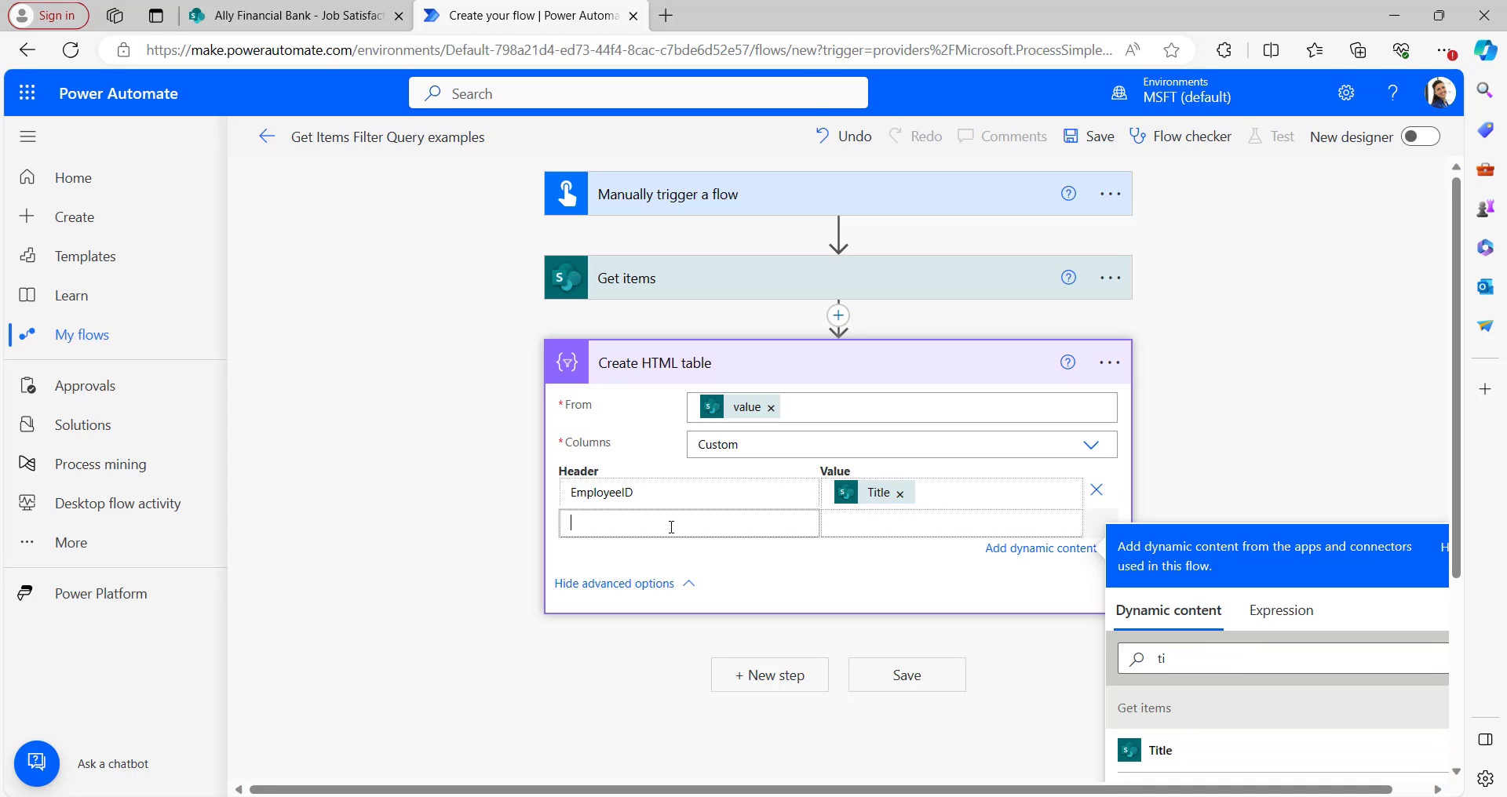
type("EmployeeFullName")
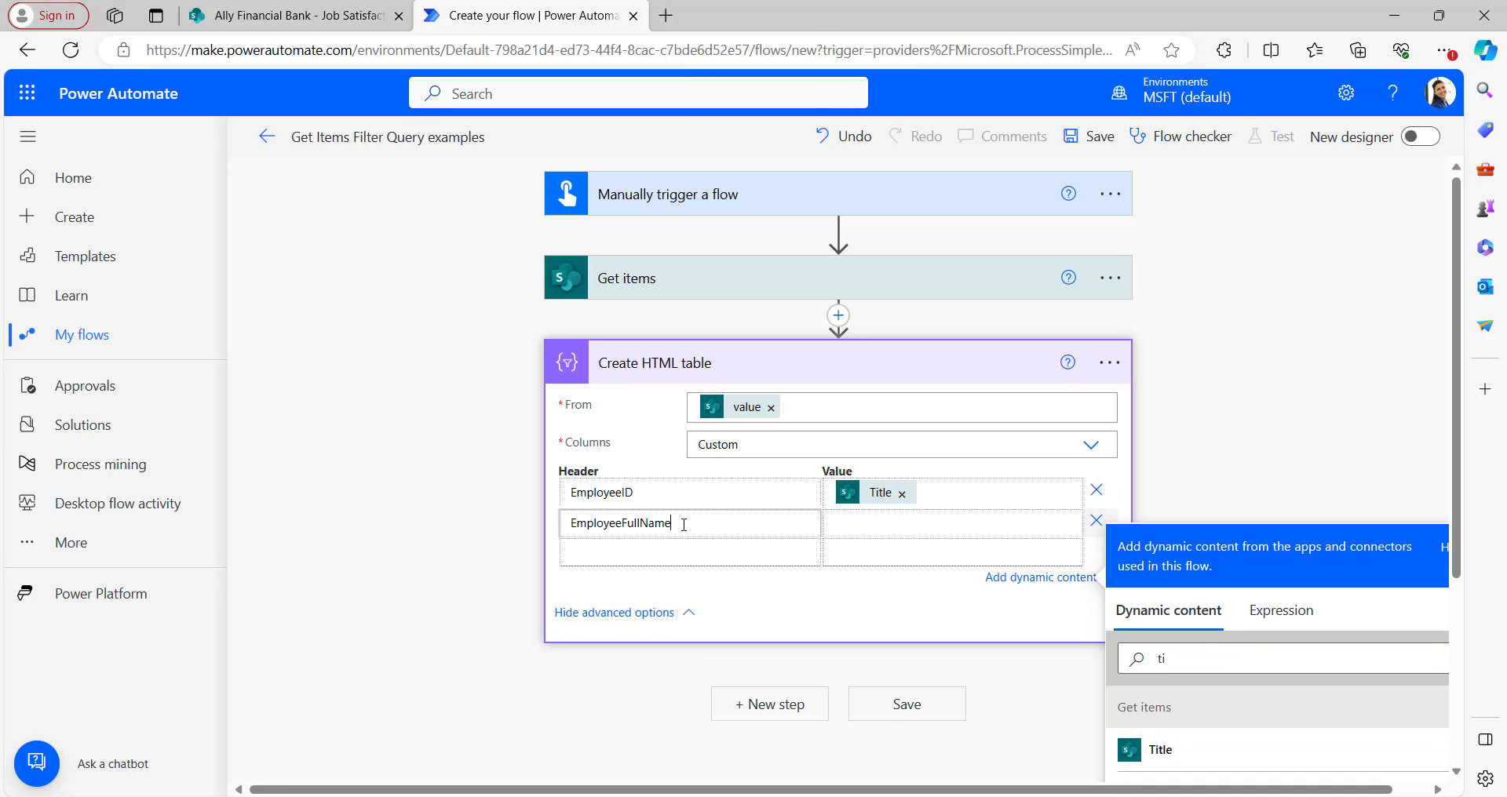
left_click(896, 528)
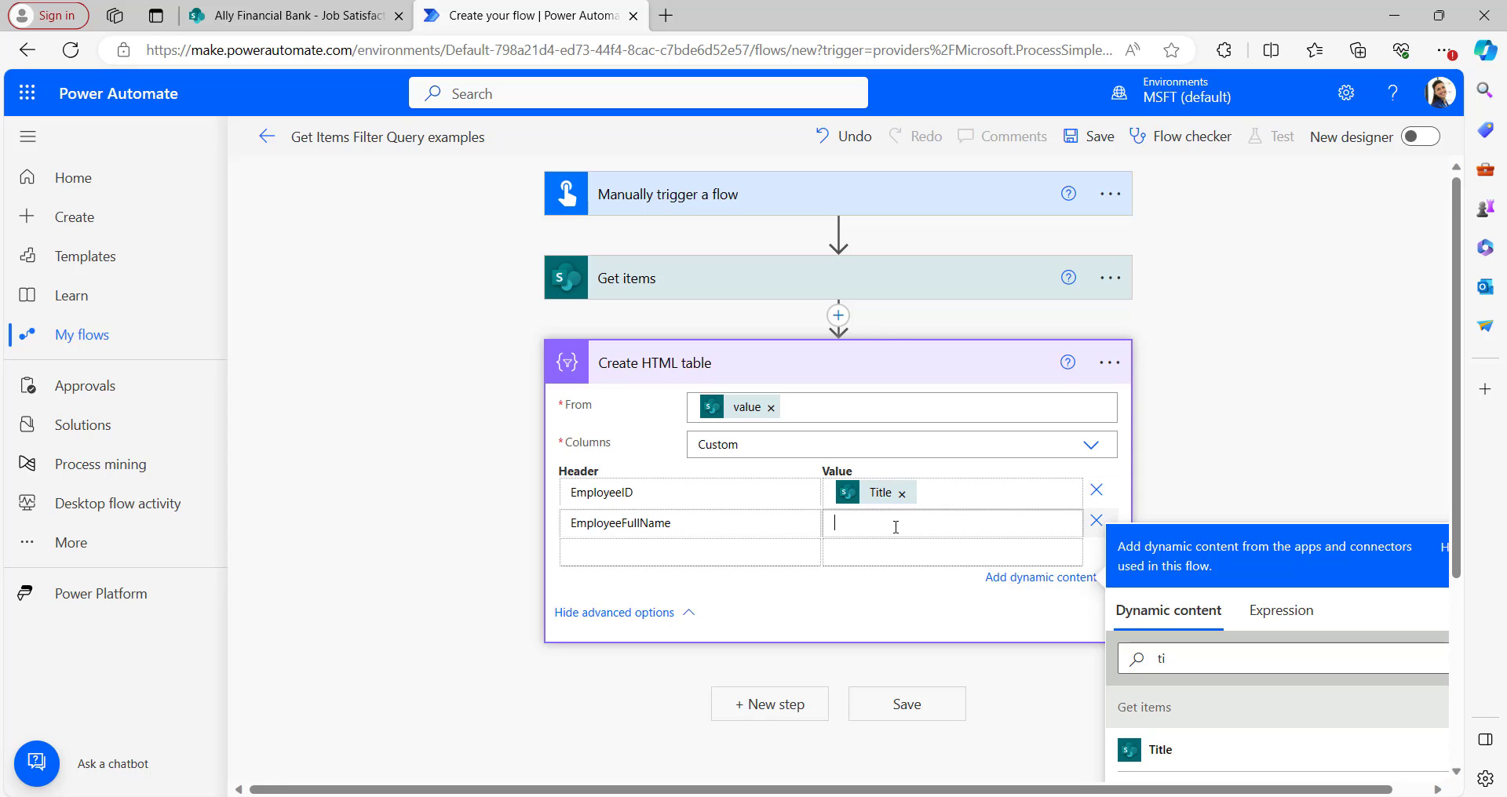
left_click(1217, 663)
type("ti")
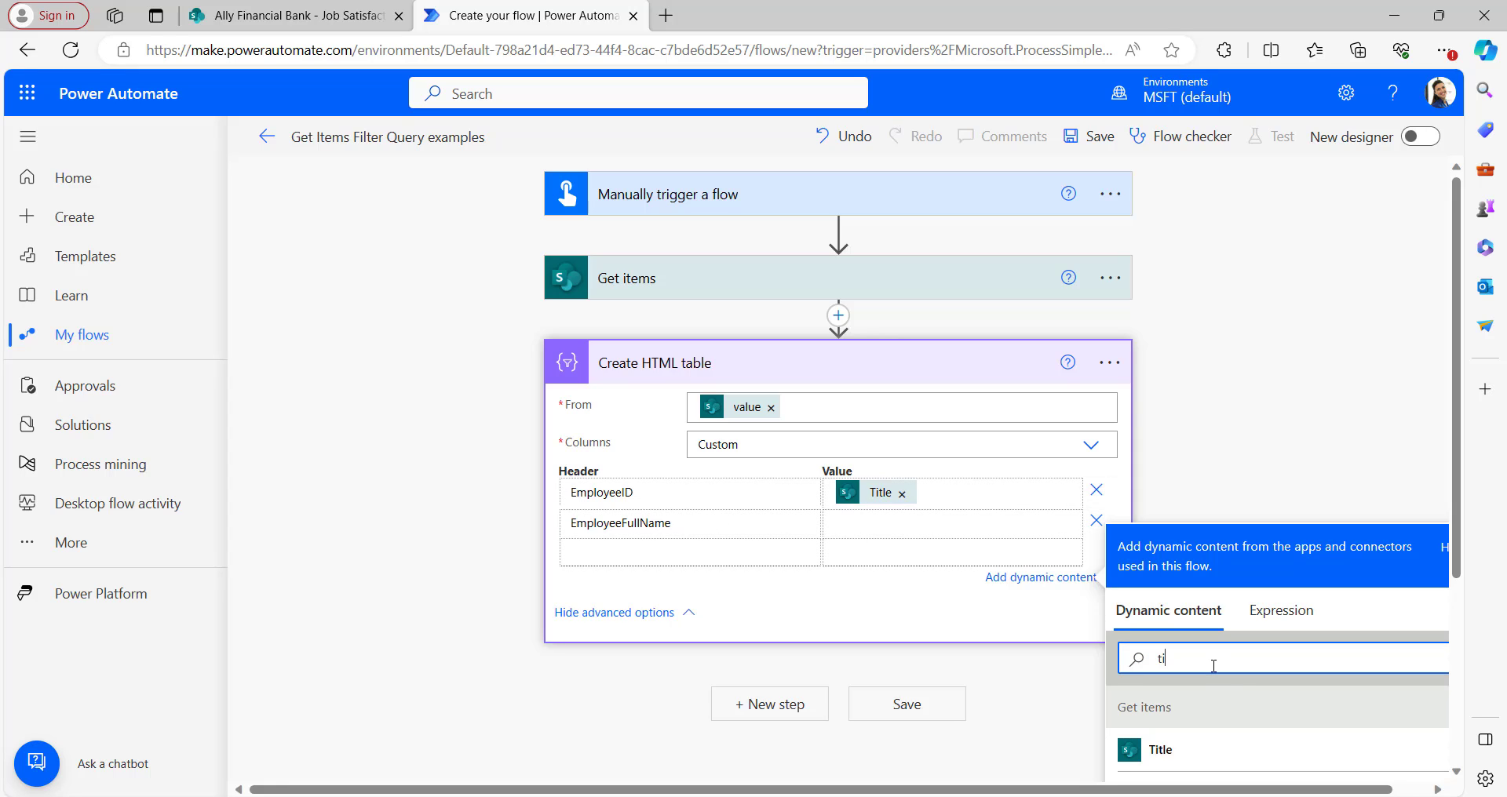
key("BackSpace")
key("BackSpace")
type("emplo")
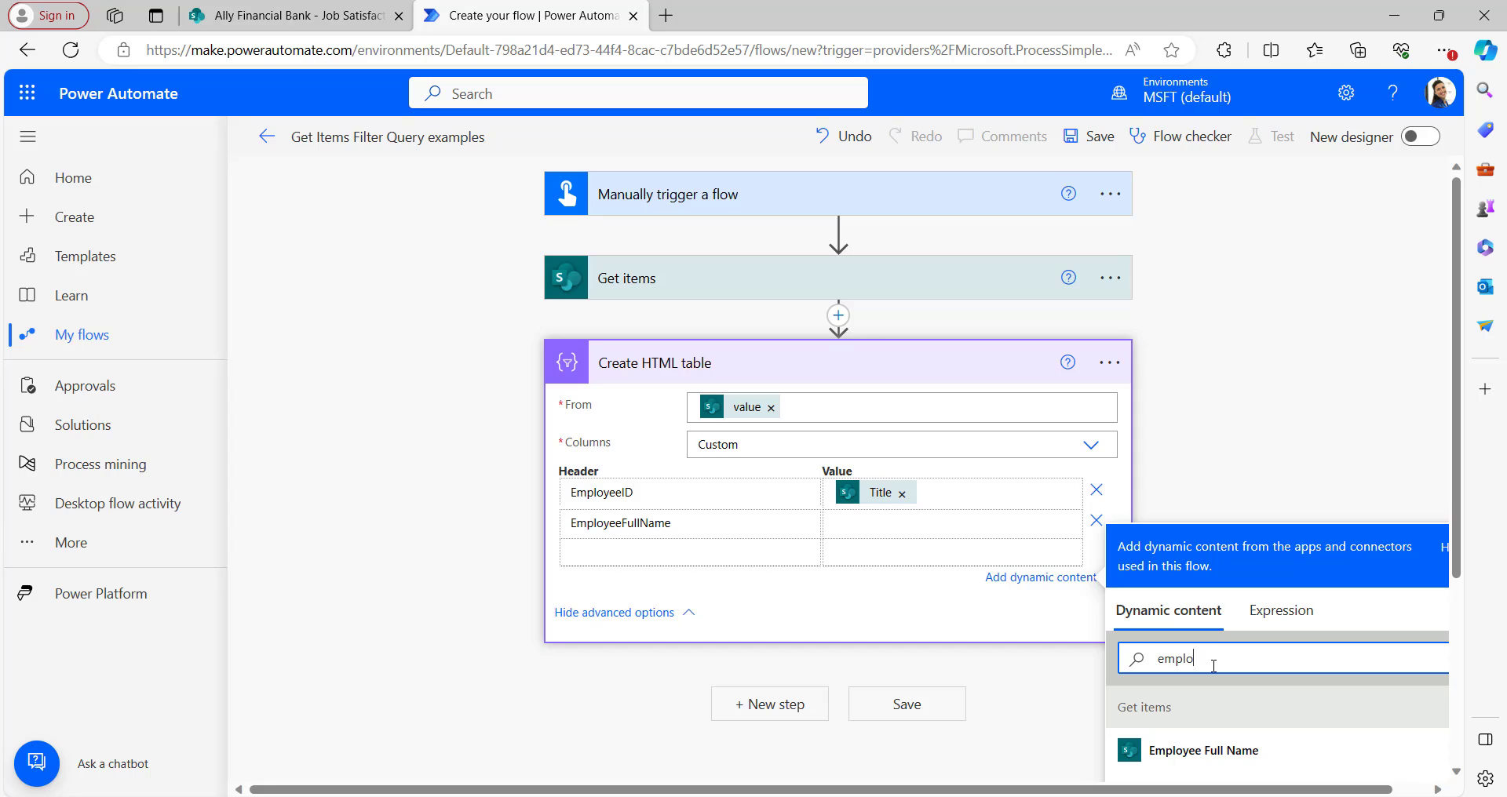
left_click(1203, 750)
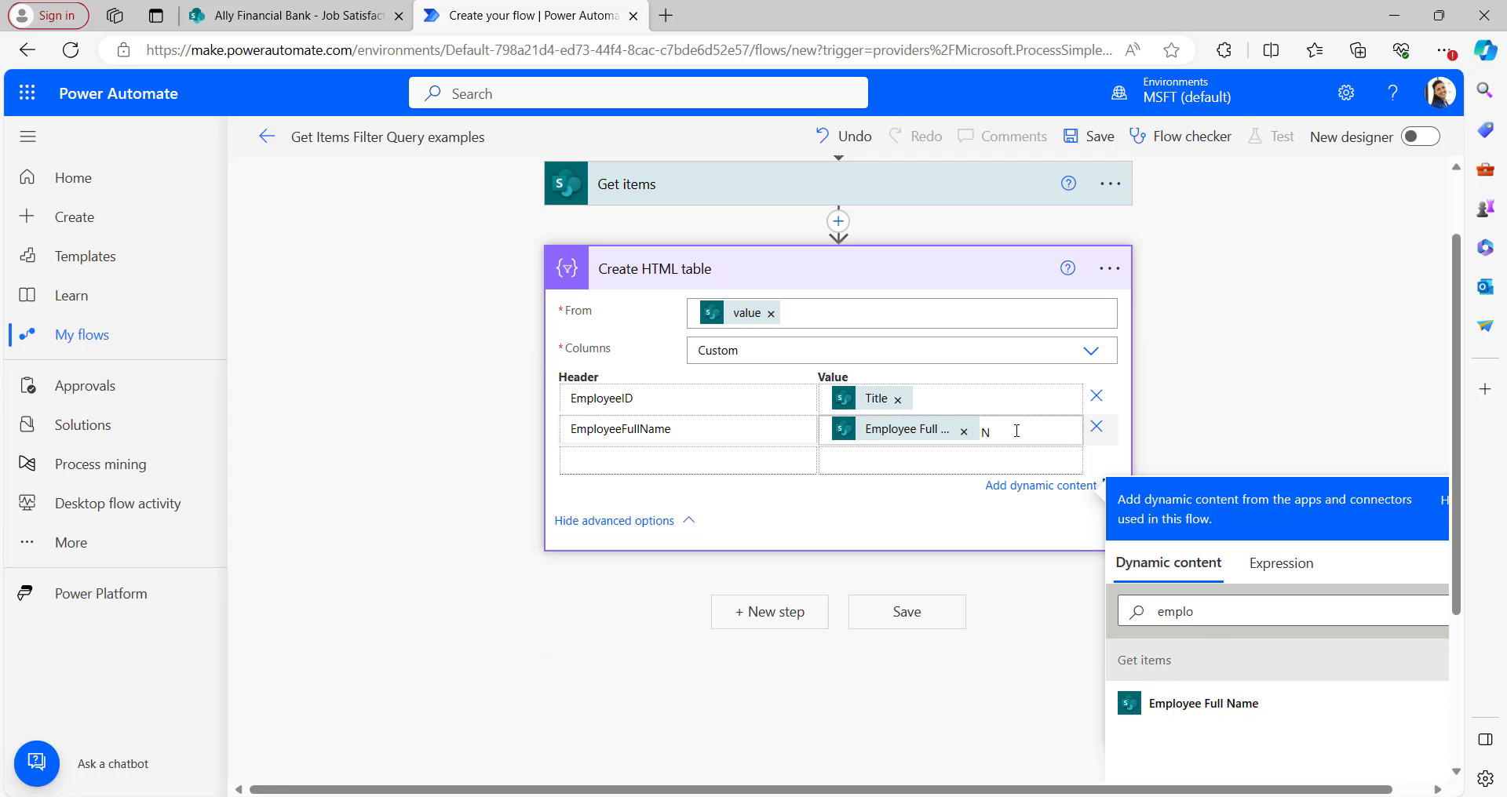
Step: Append the text "No Name" after the Employee Full Name dynamic content in the second column's value
type("N")
key("Caps_Lock")
type("o")
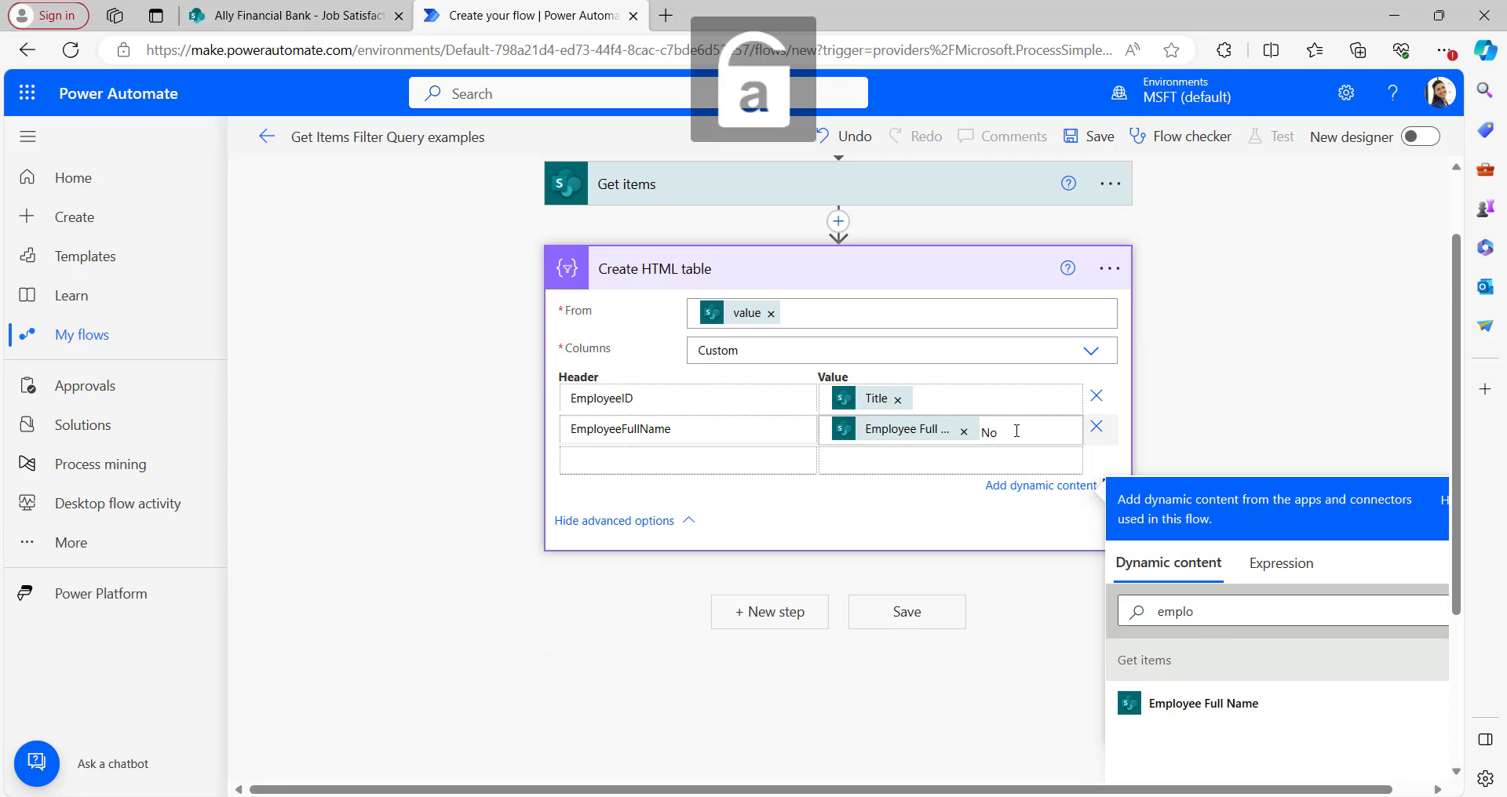
key("Caps_Lock")
type("N")
key("Caps_Lock")
type("ame")
left_click(763, 431)
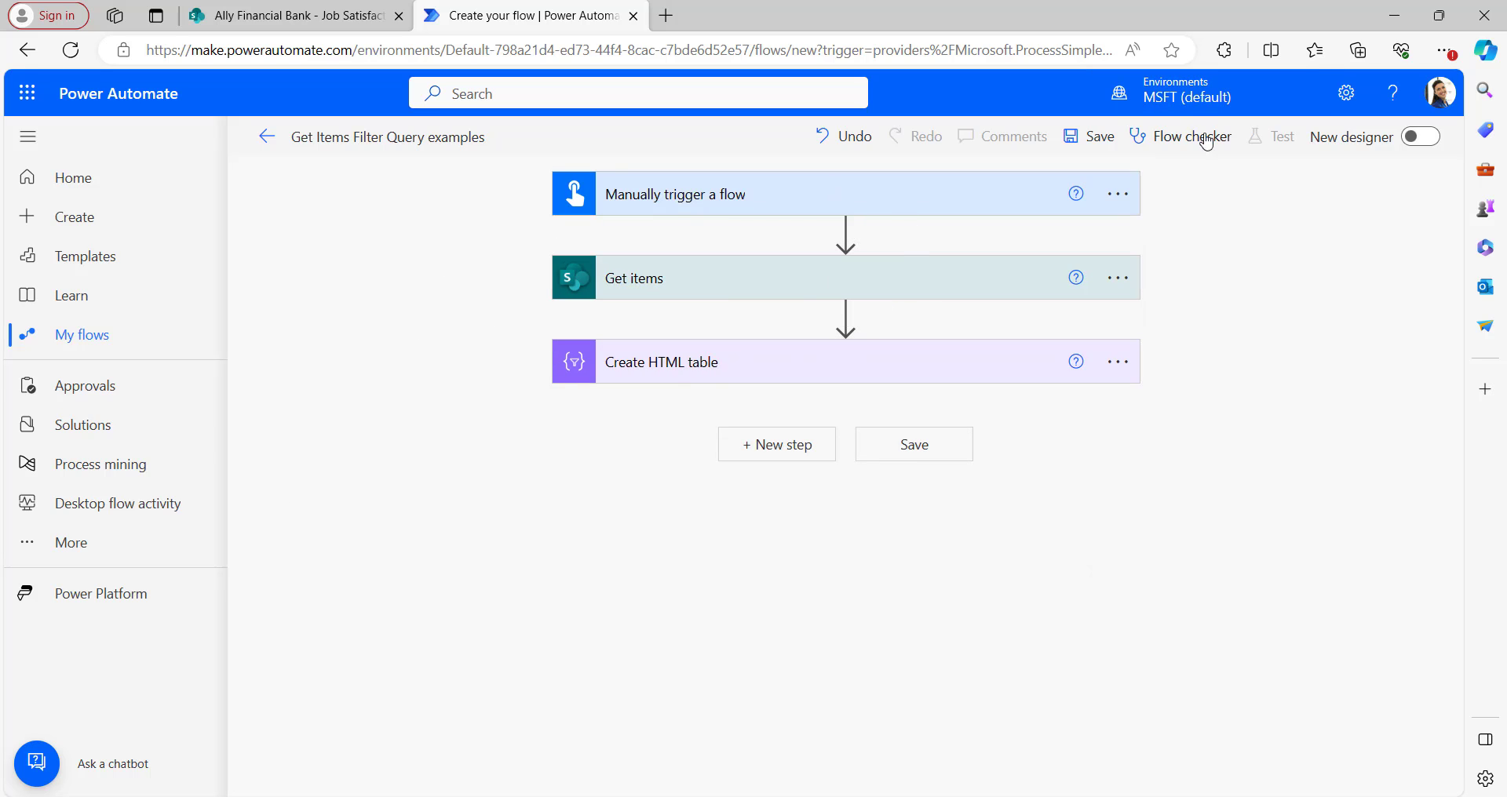
Step: Save the flow and run a manual test, reviewing the output of the Create HTML table action
left_click(1091, 140)
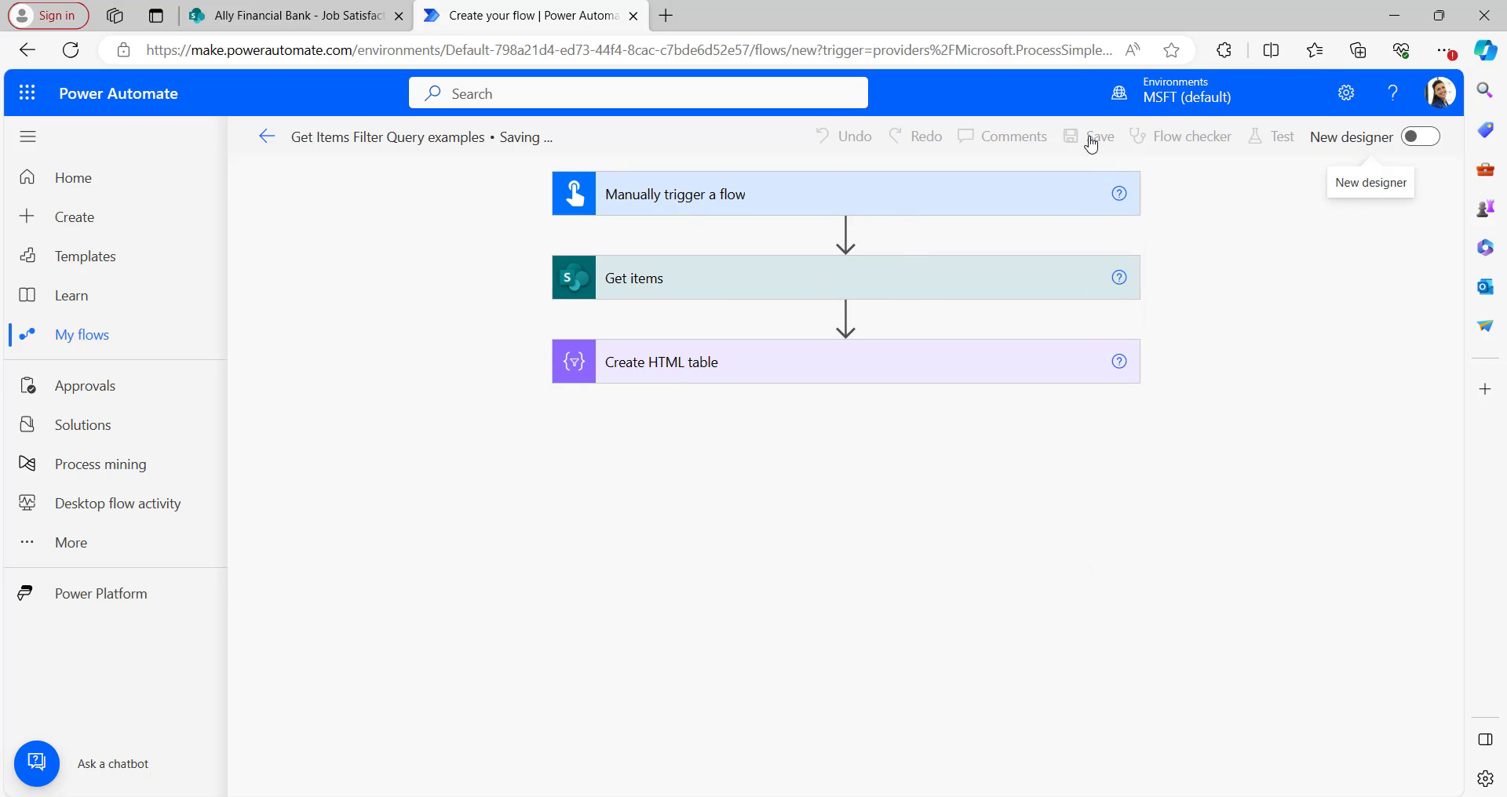
left_click(1268, 143)
left_click(1097, 184)
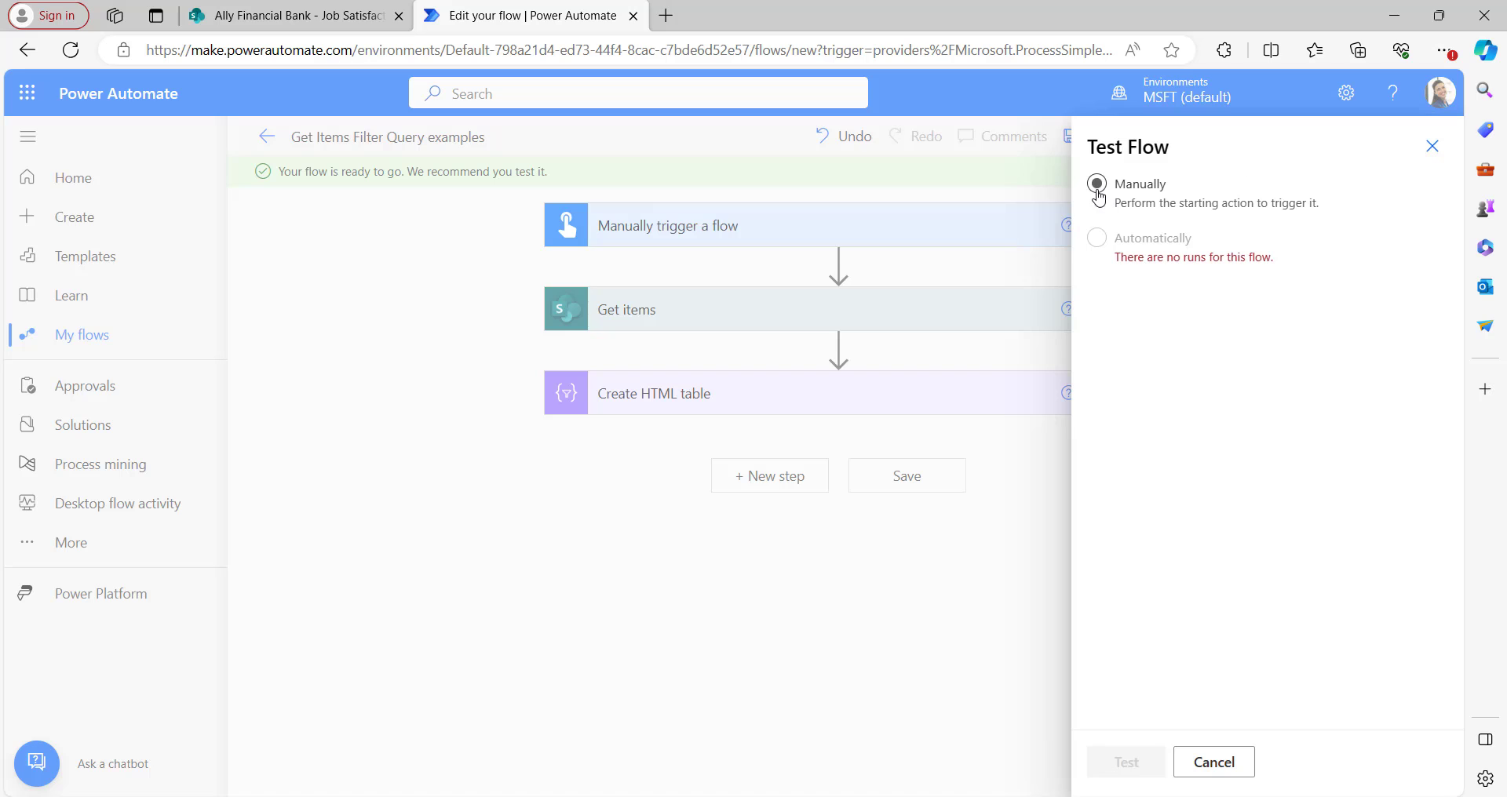
left_click(1097, 186)
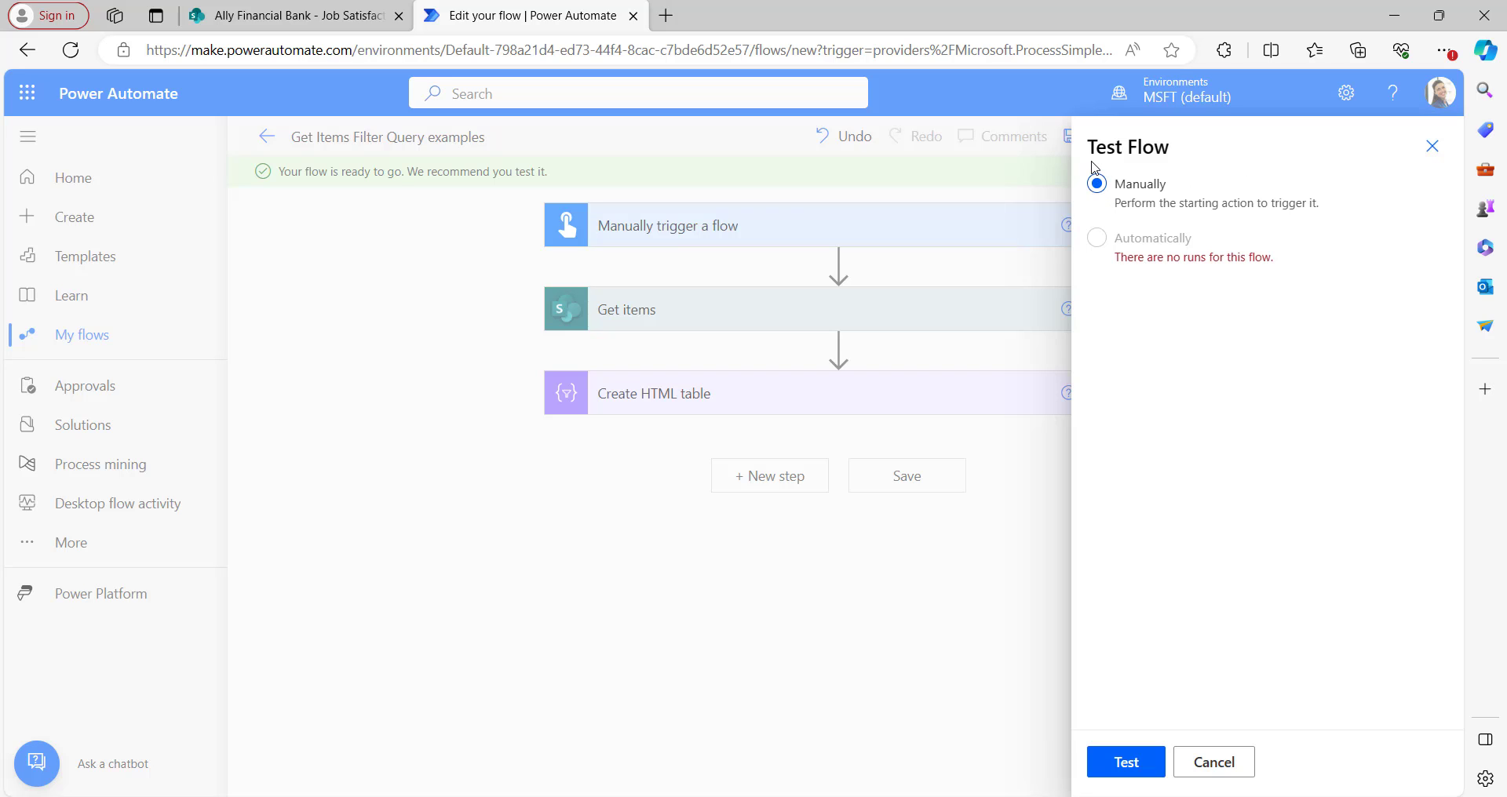
left_click(1138, 769)
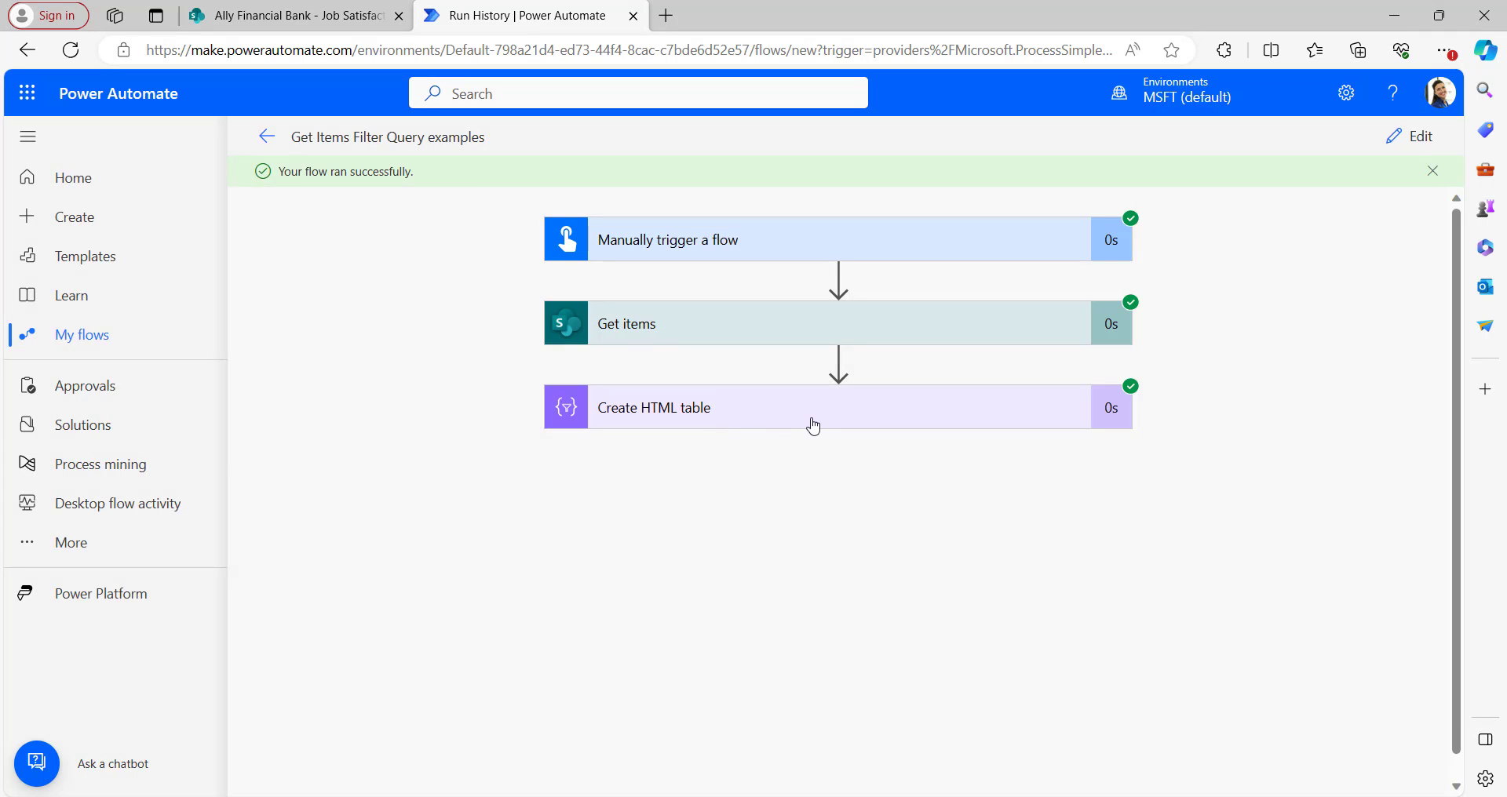
left_click(813, 426)
scroll(1210, 457, "down", 4)
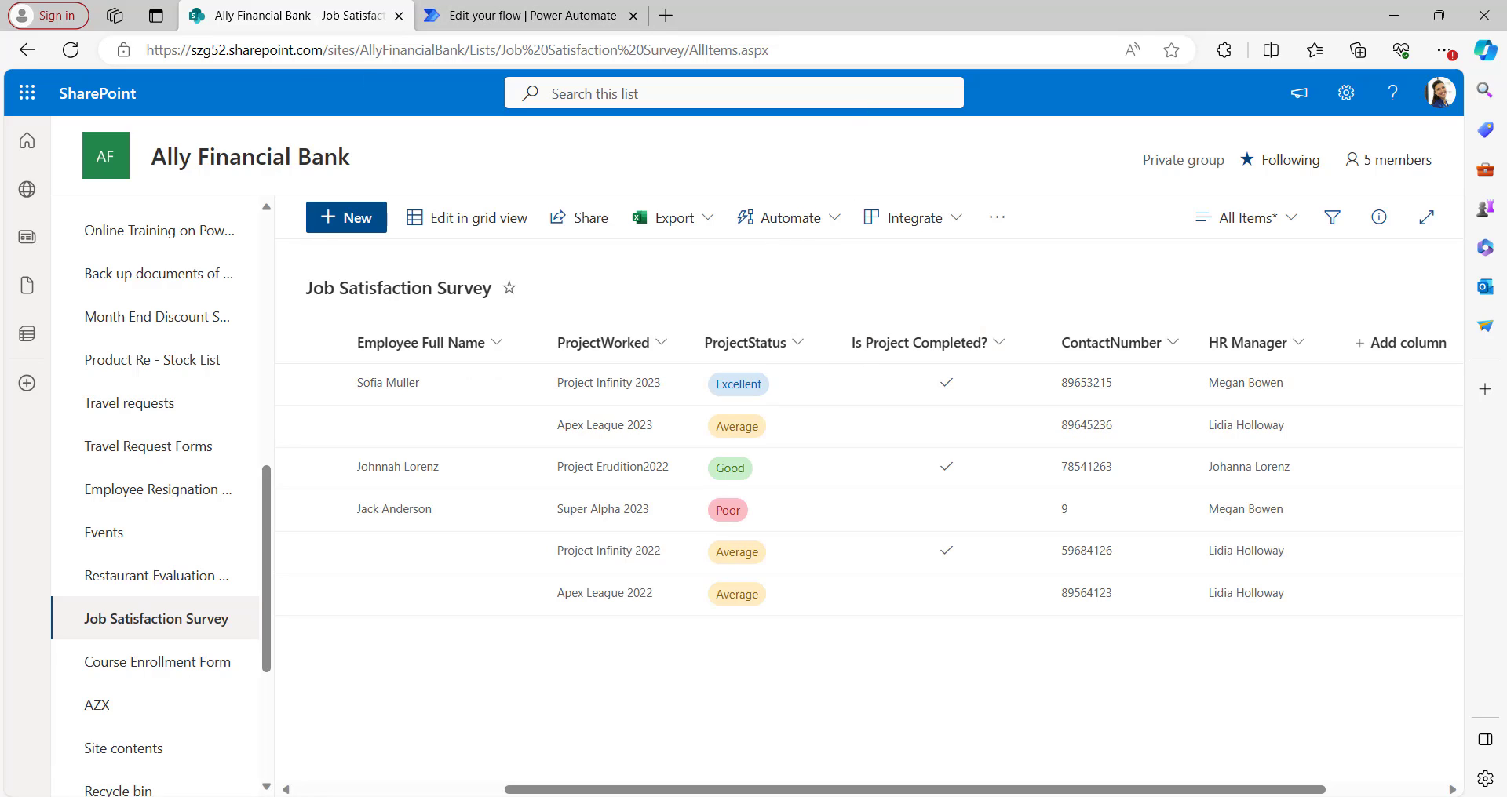
Step: Switch back to the Power Automate flow and clear the Filter Query of the Get items action
left_click(499, 14)
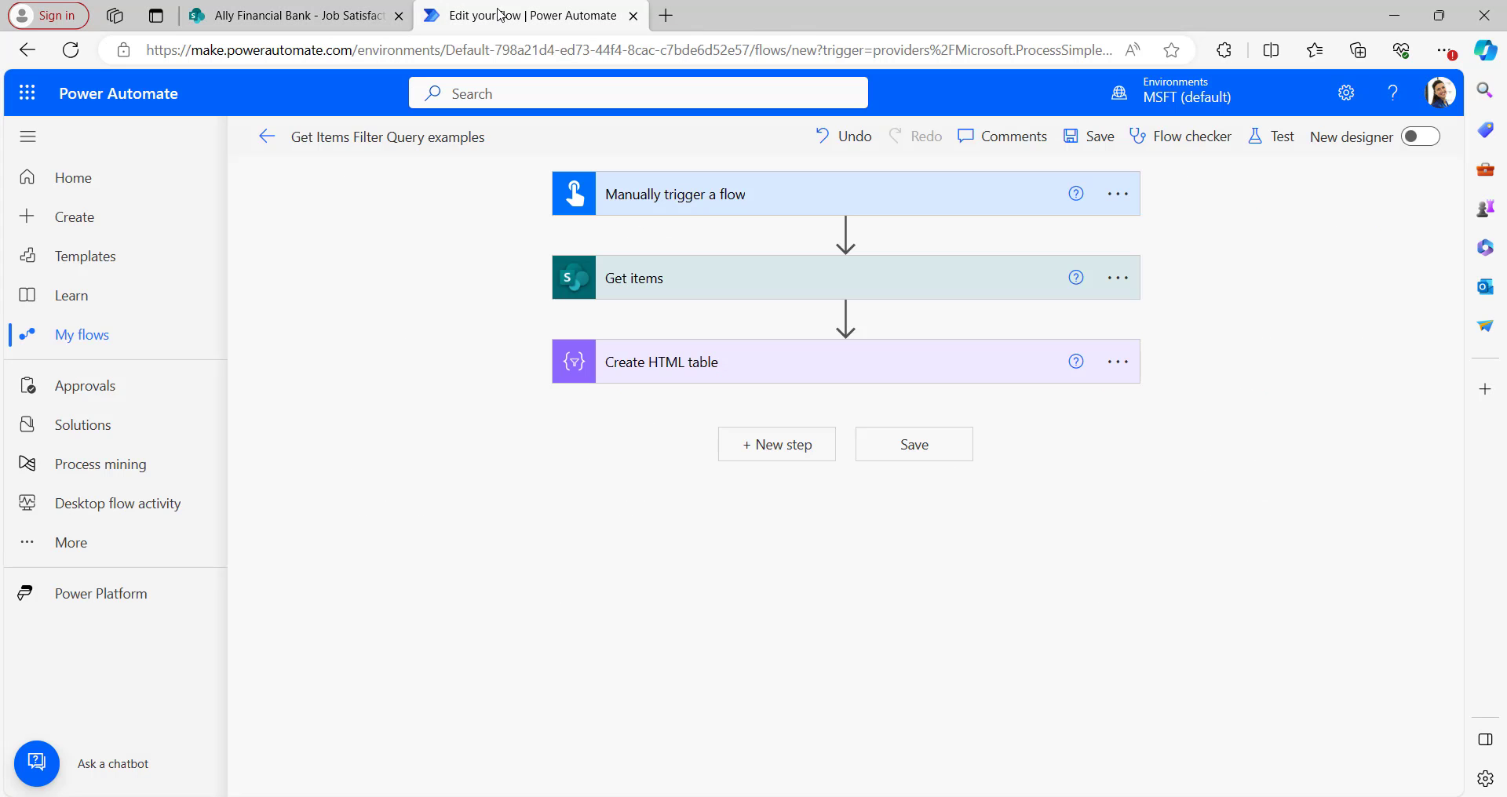
left_click(750, 290)
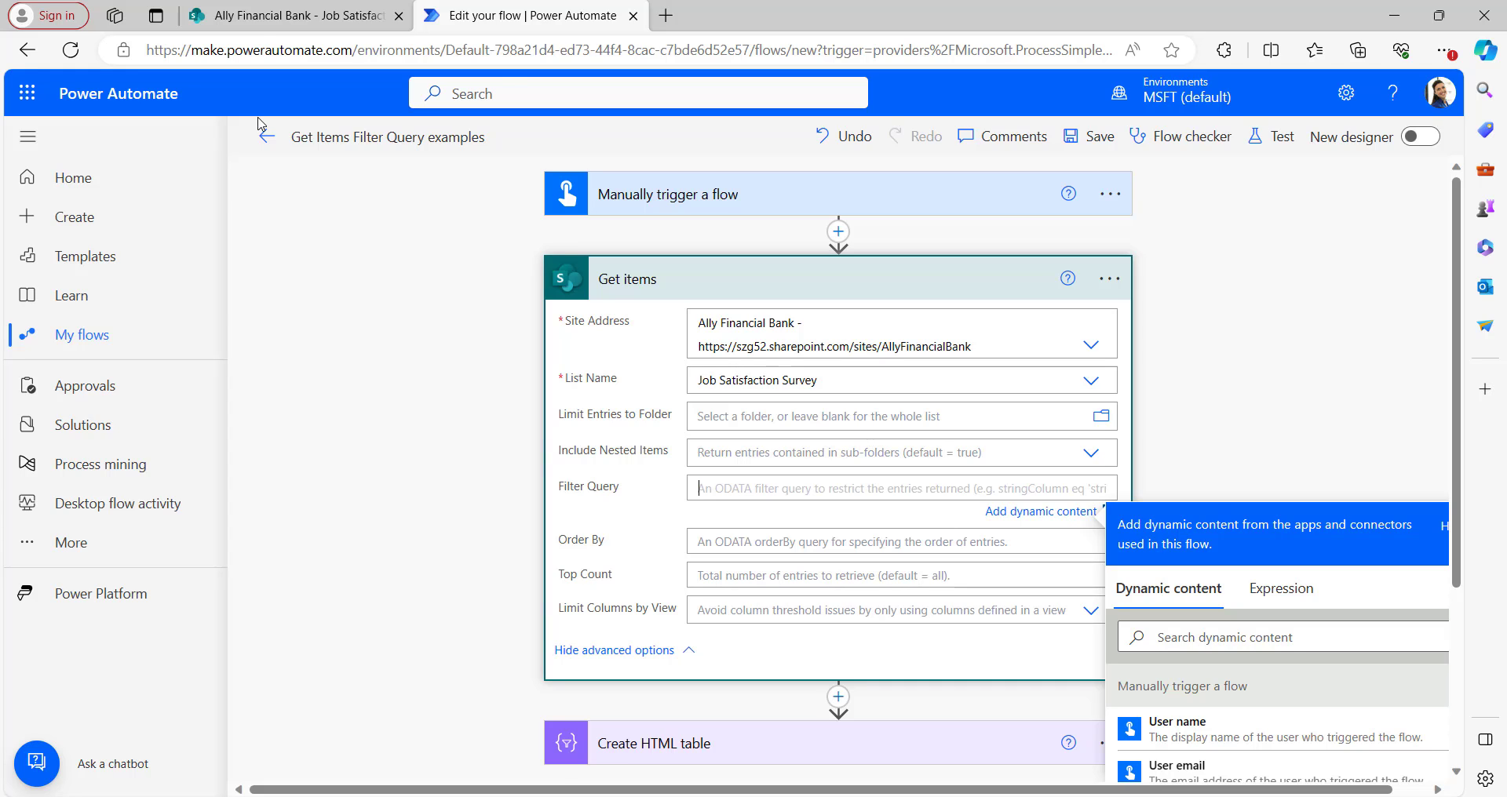
Step: In the SharePoint list, sort Is Project Completed? from No to Yes and copy its internal name IsProjectCompleted_x003f_ from the page address
left_click(263, 19)
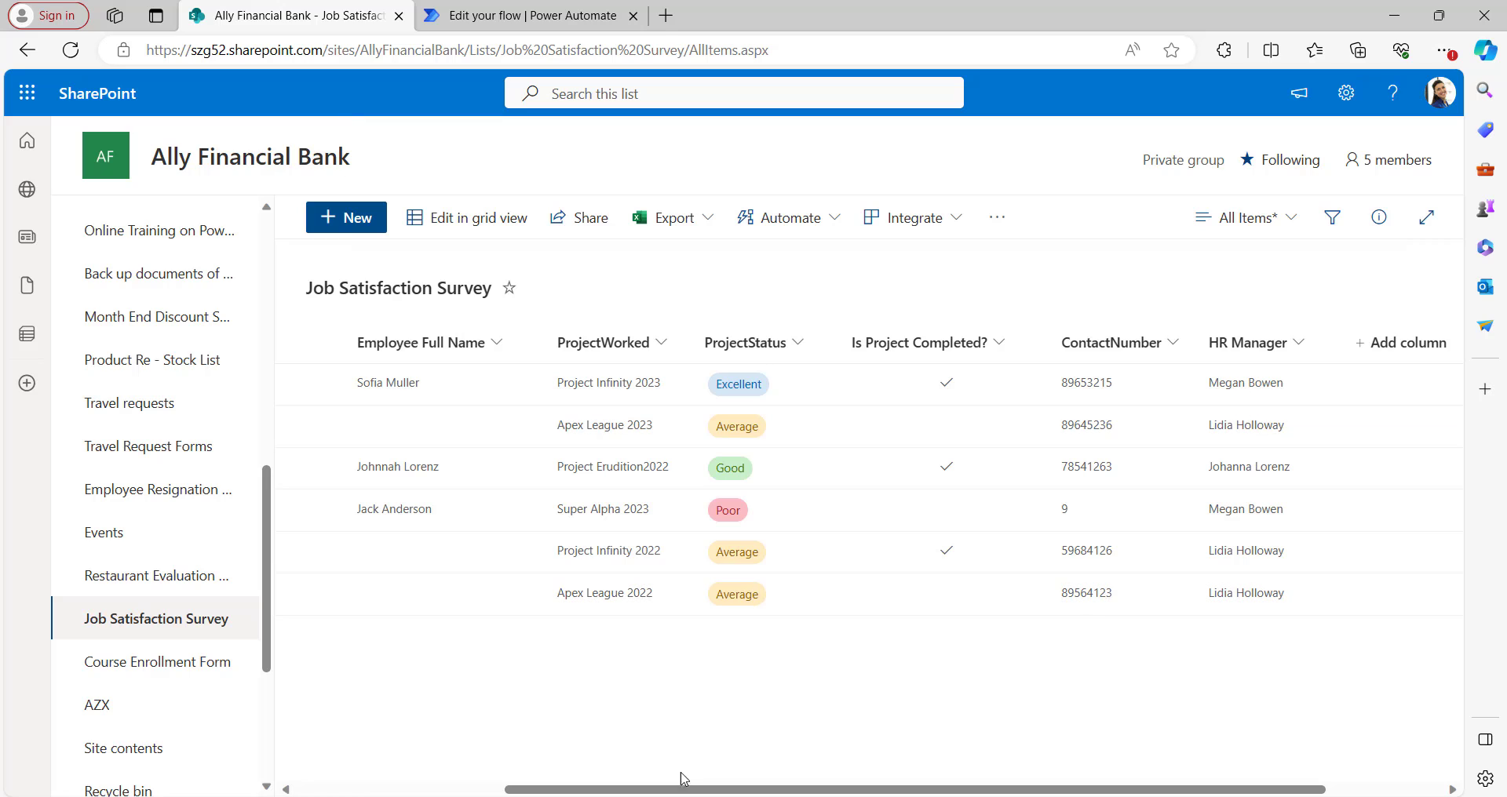
left_click_drag(695, 792, 793, 793)
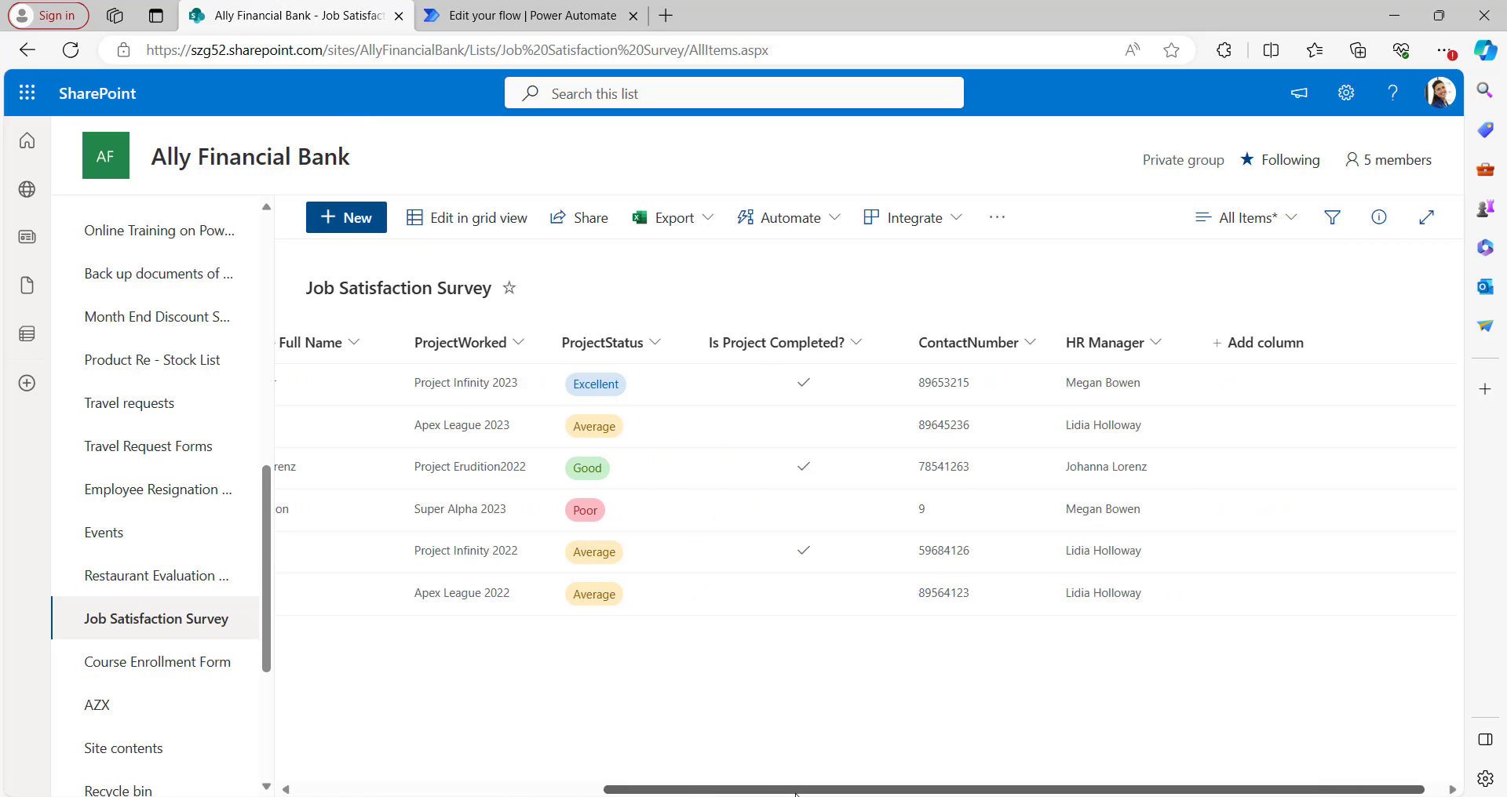
left_click(851, 345)
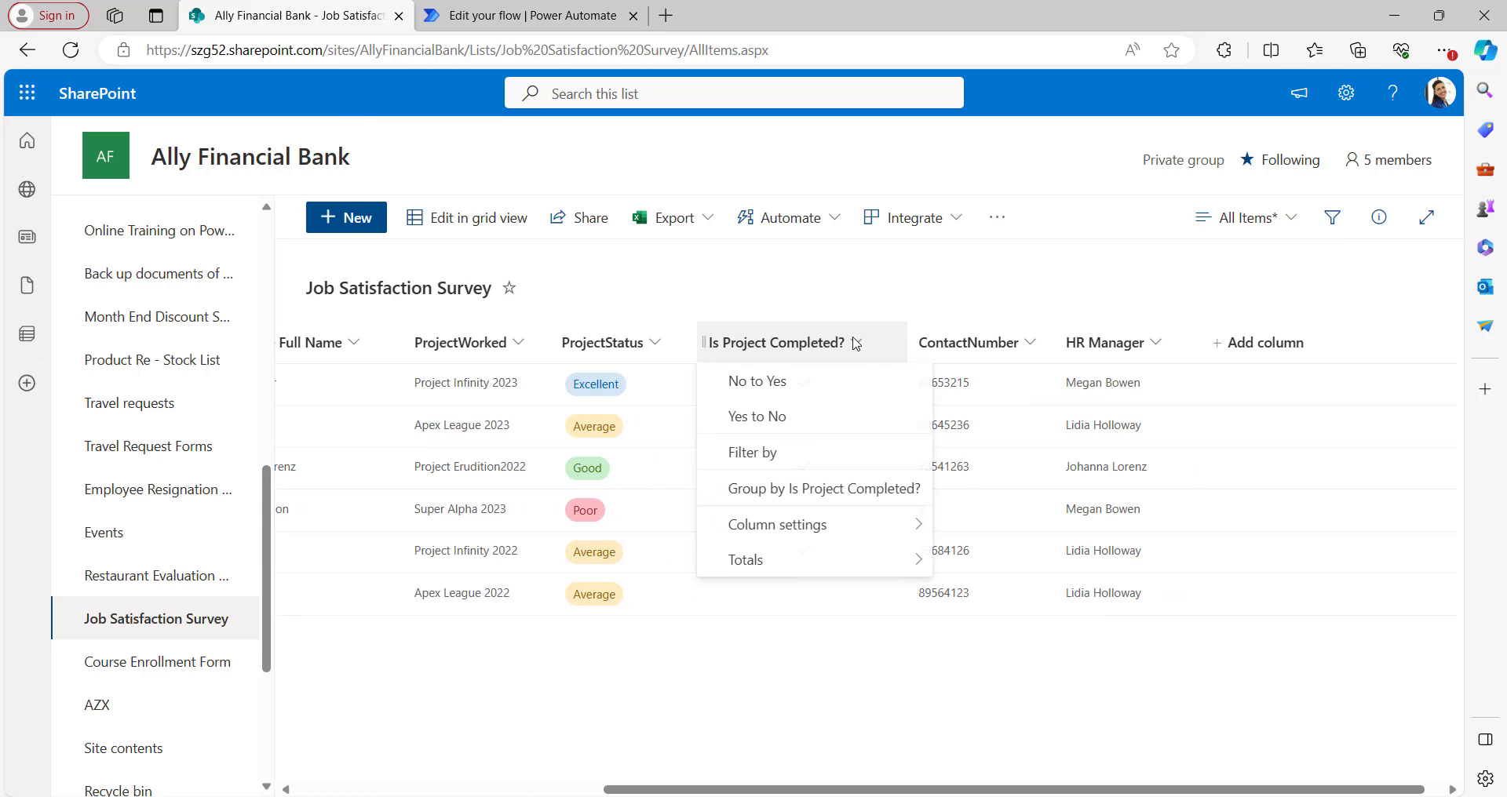
left_click(786, 381)
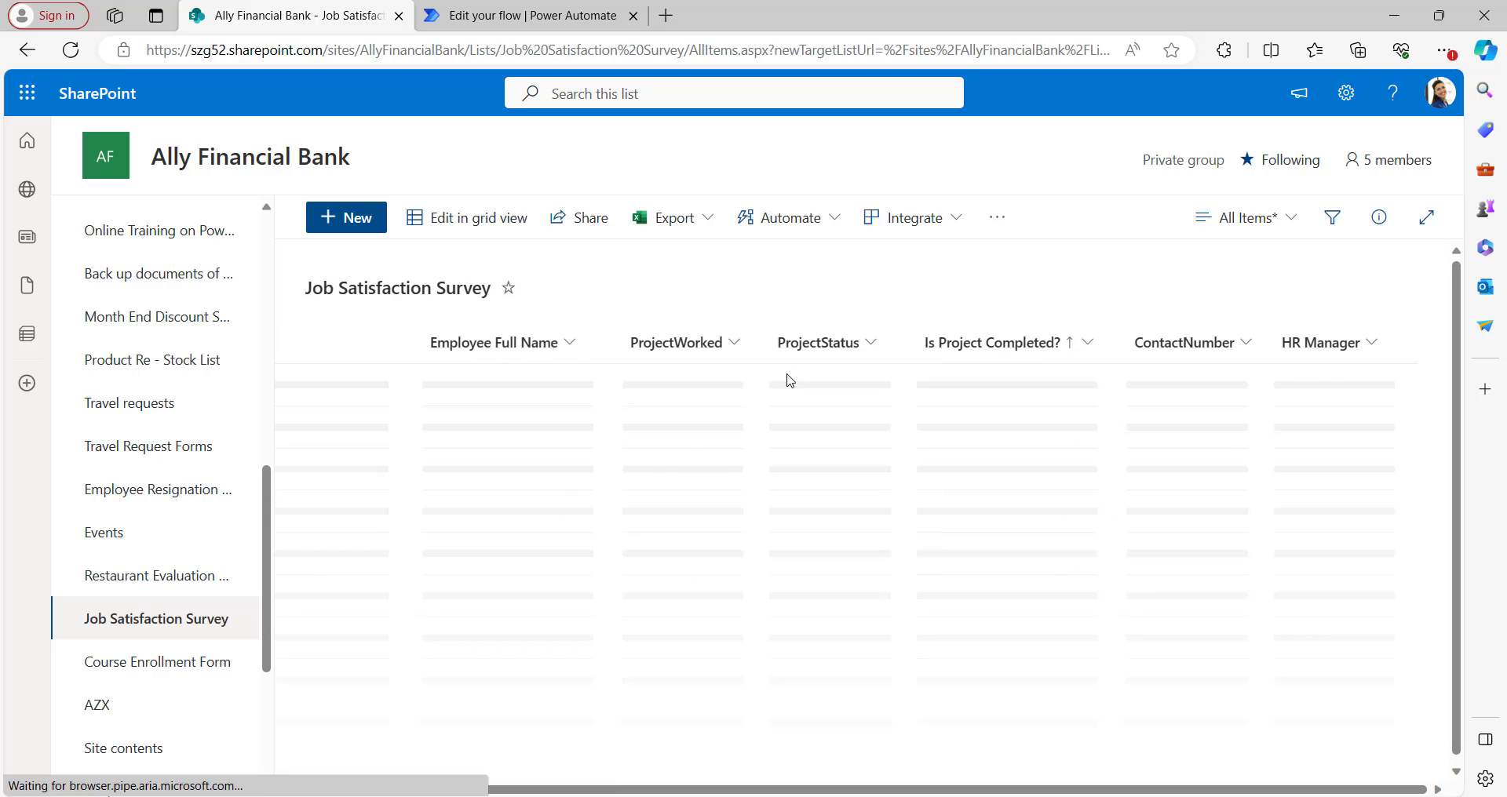
left_click(992, 53)
left_click(993, 52)
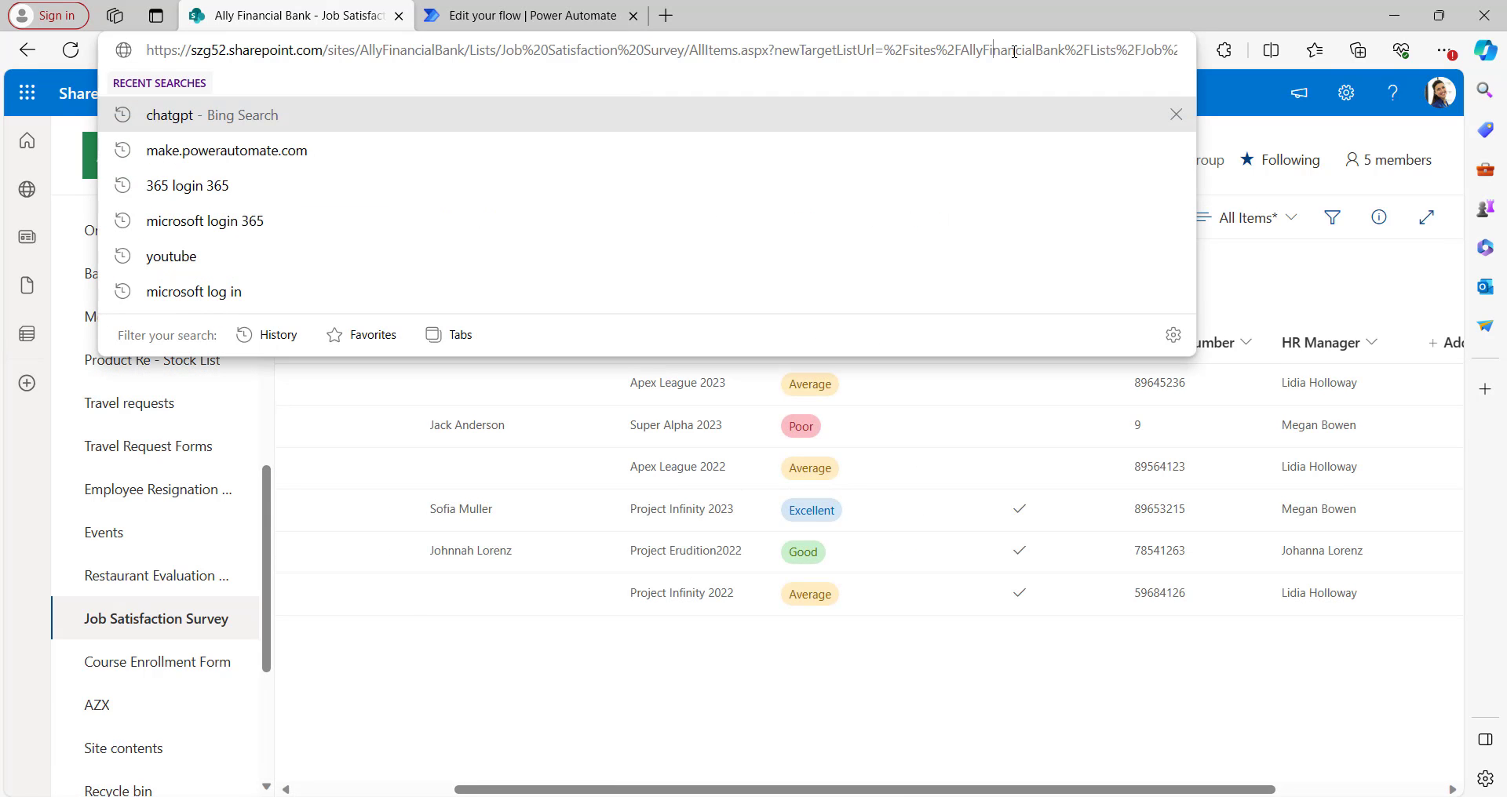
left_click_drag(923, 52, 1088, 57)
key("ctrl+c")
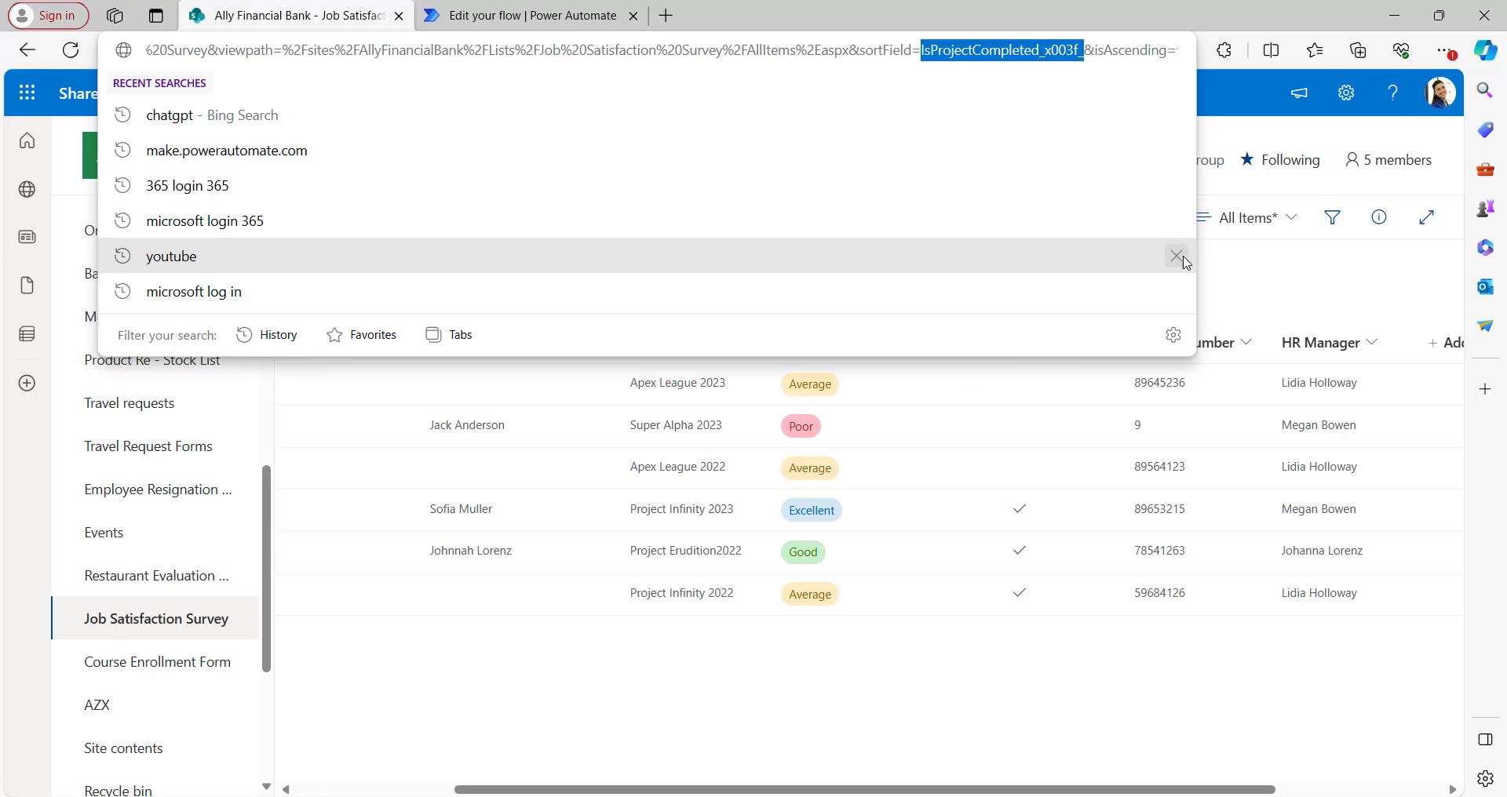
left_click(1232, 281)
Step: Back in the Power Automate flow, enter "IsProjectCompleted_x003f_ eq 0 and" as the Get items Filter Query
left_click(471, 11)
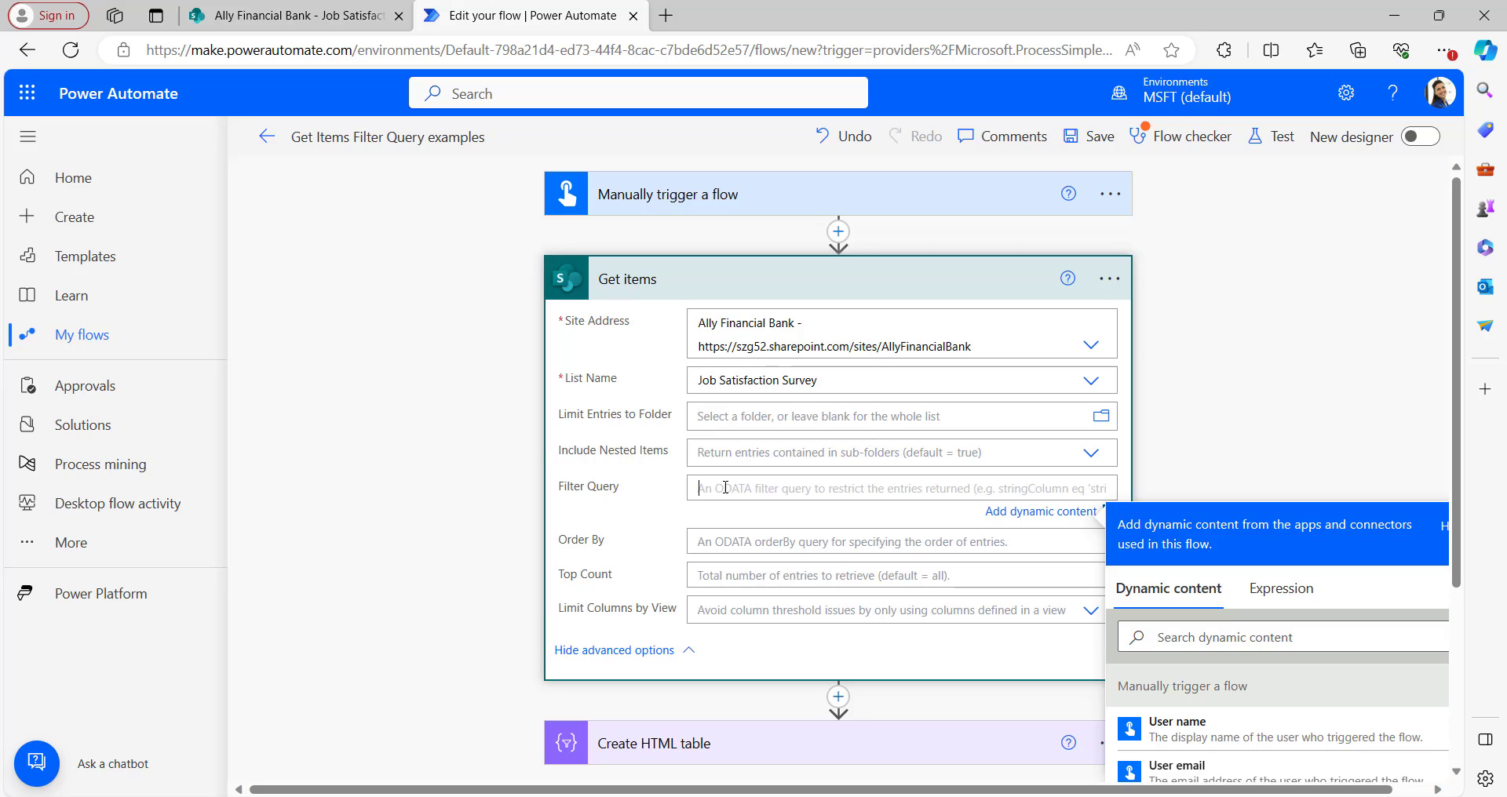
key("ctrl+v")
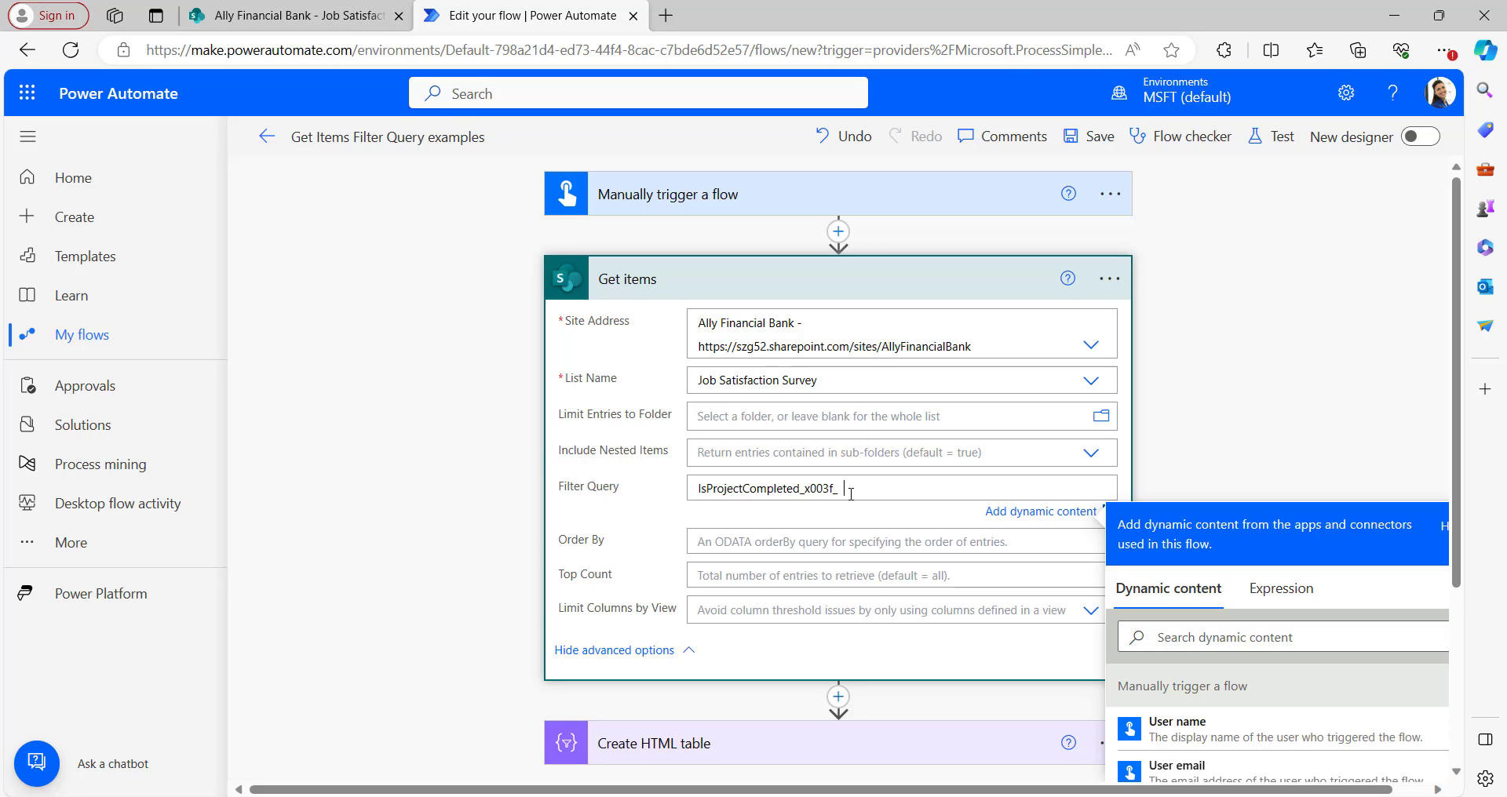
type("eq 0 and")
Step: In the SharePoint list, sort the ProjectStatus column from A to Z and copy its internal name from the page address
left_click(307, 15)
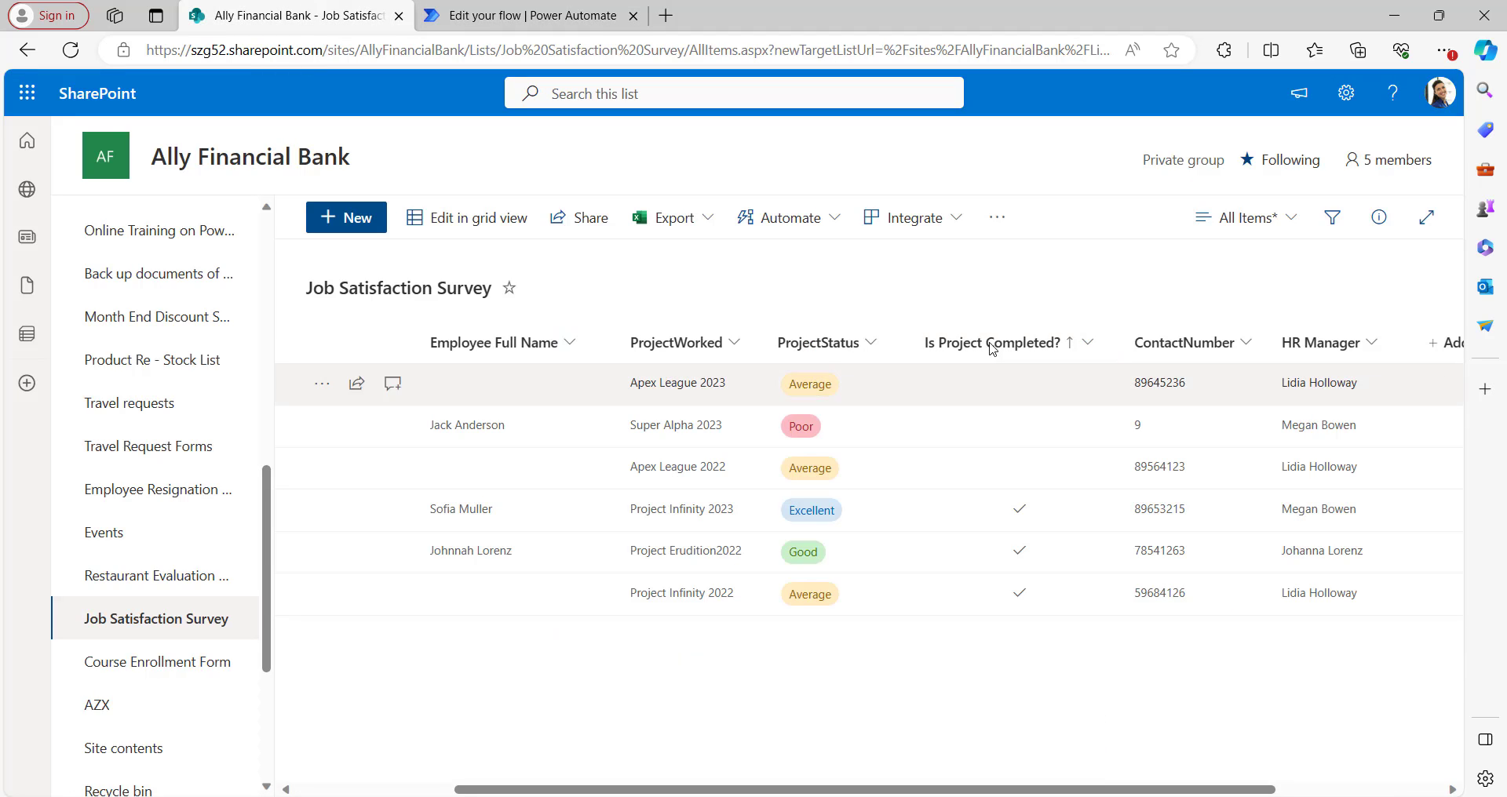
left_click(863, 347)
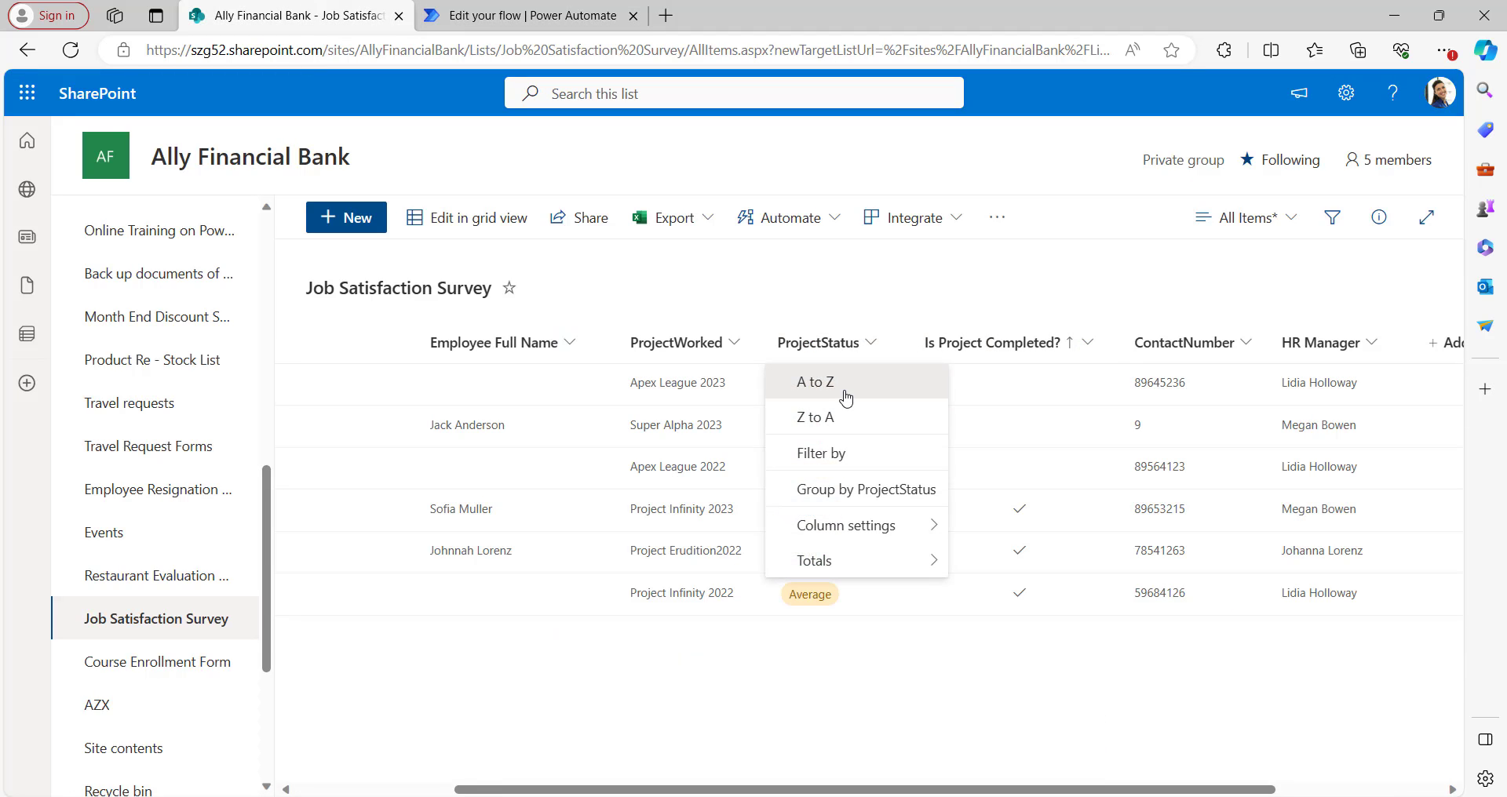
left_click(861, 378)
left_click(1079, 53)
left_click_drag(784, 50, 867, 48)
key("ctrl+c")
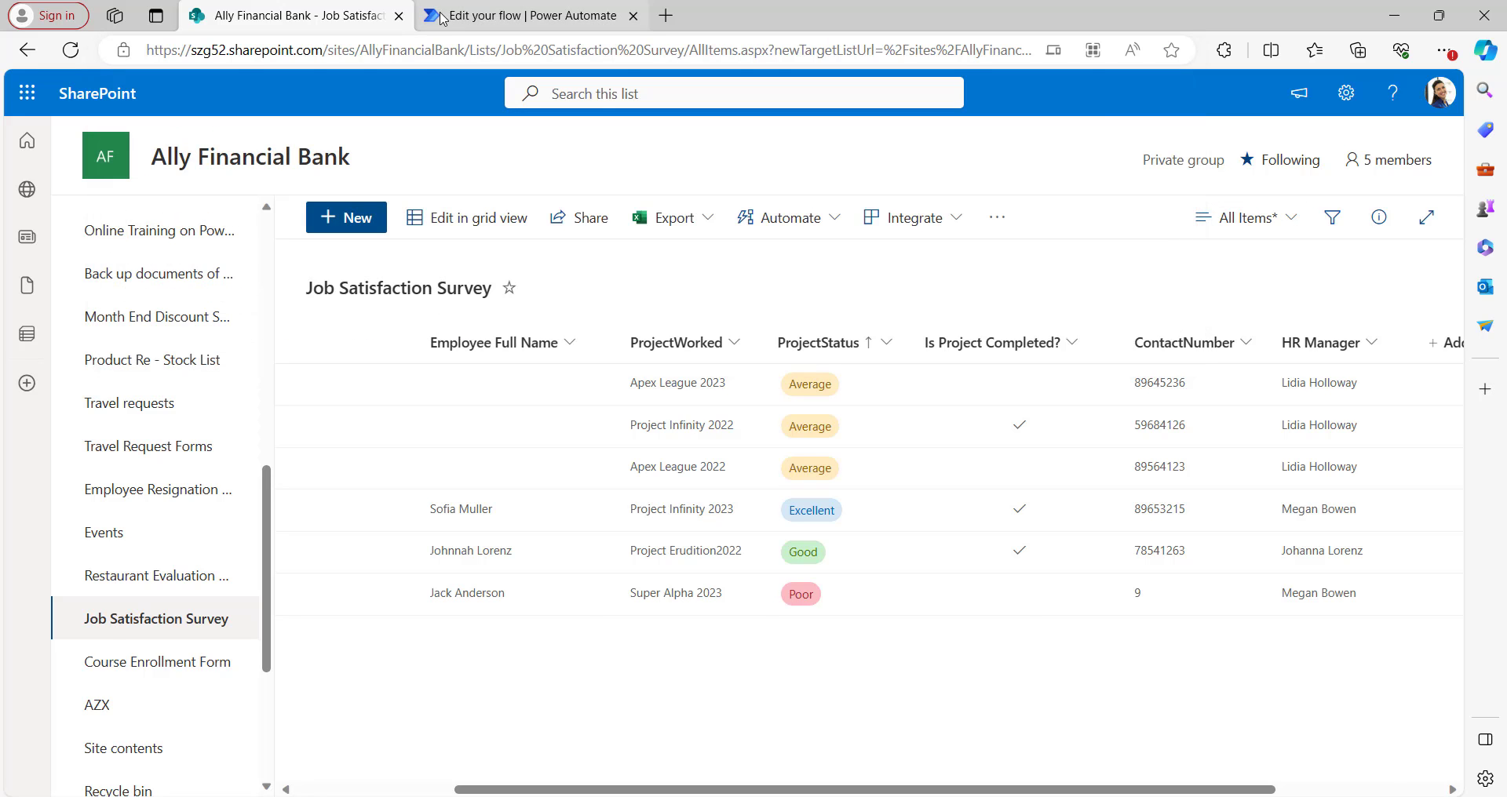
Step: Back in the Power Automate flow, complete the Get items Filter Query with "ProjectStatus eq 'Average'" after "and"
left_click(484, 15)
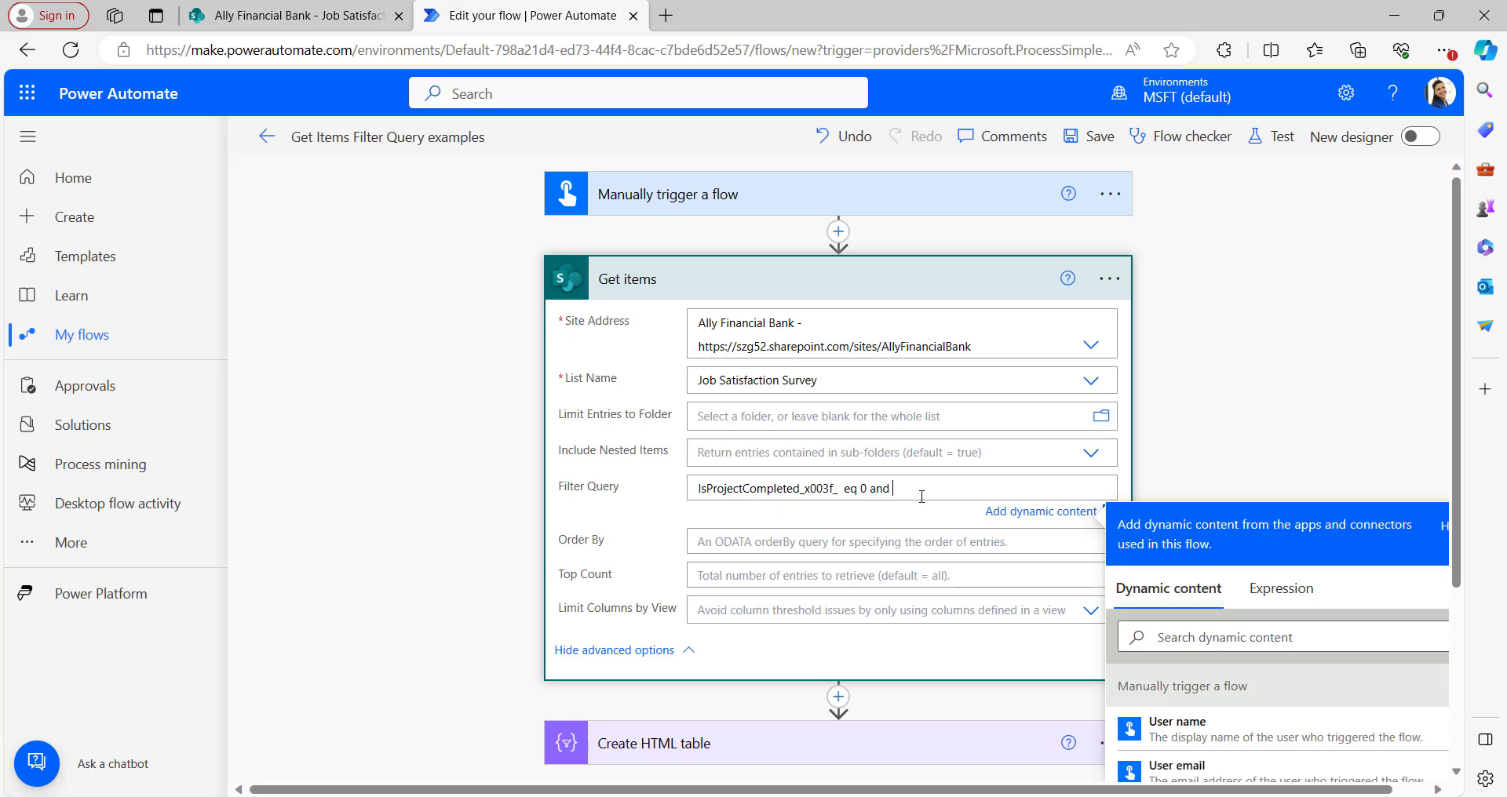
key("ctrl+v")
type("eq")
type("'")
key("Caps_Lock")
type("A")
key("Caps_Lock")
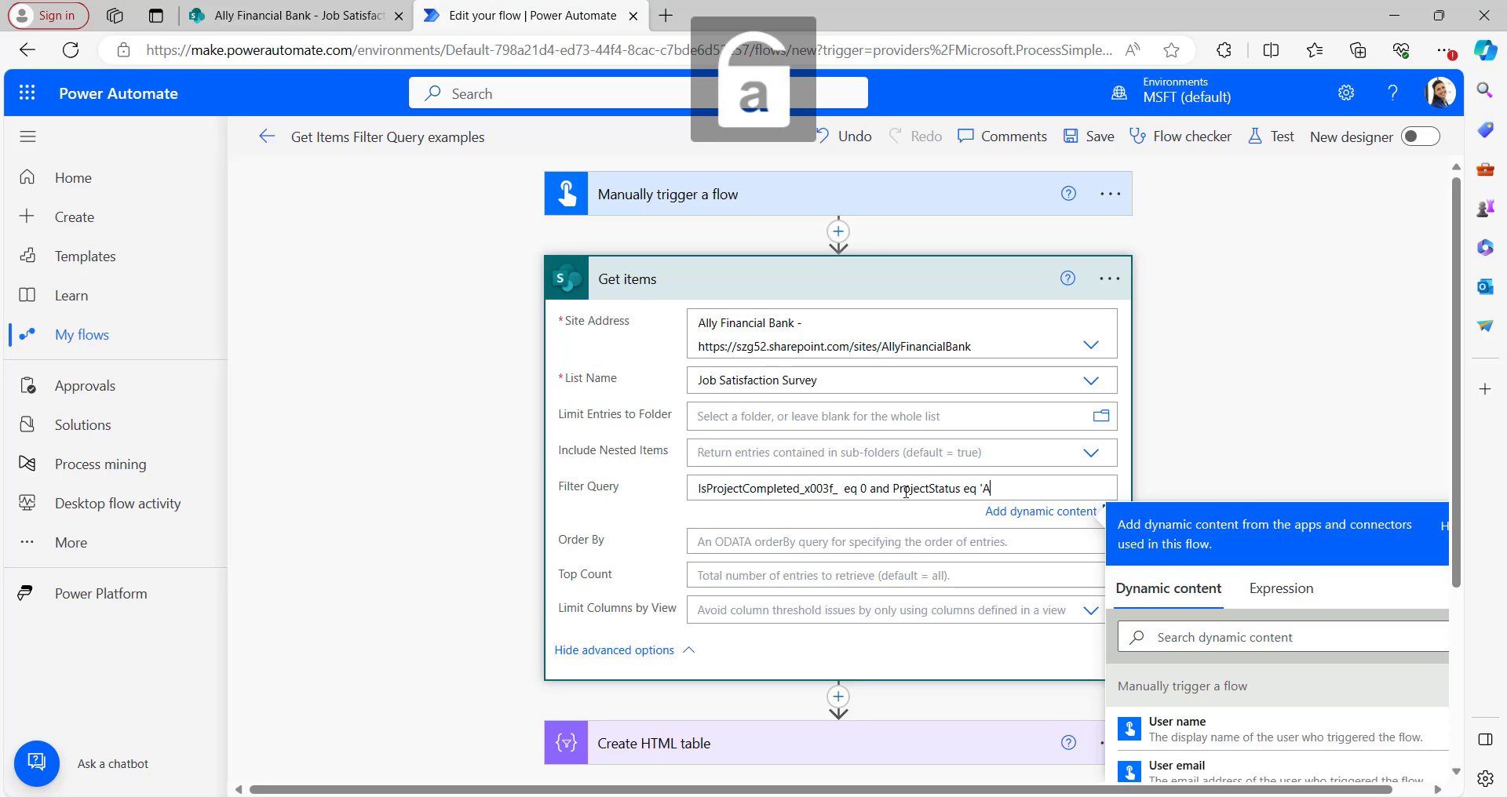
type("verage'")
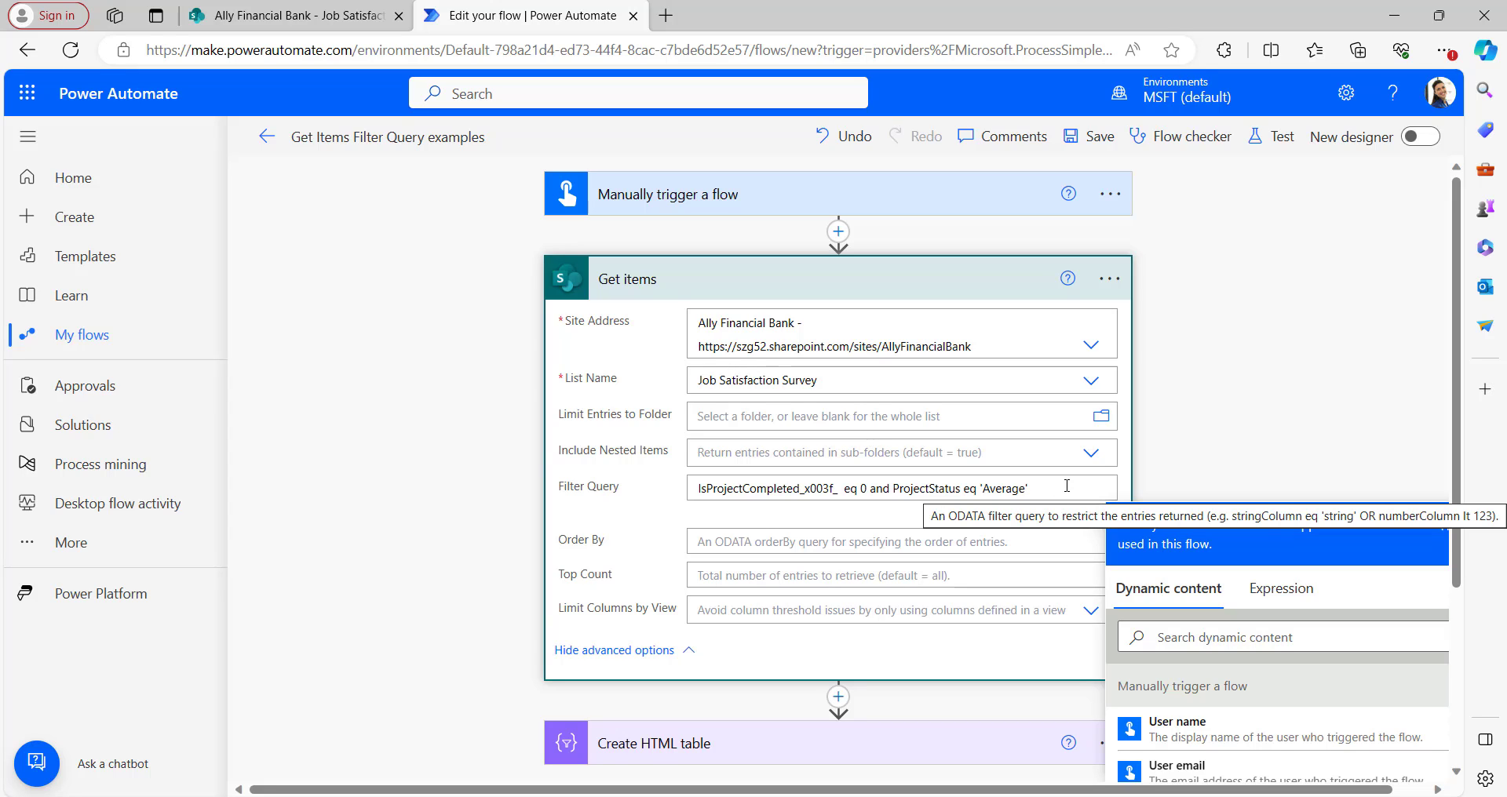
left_click(916, 283)
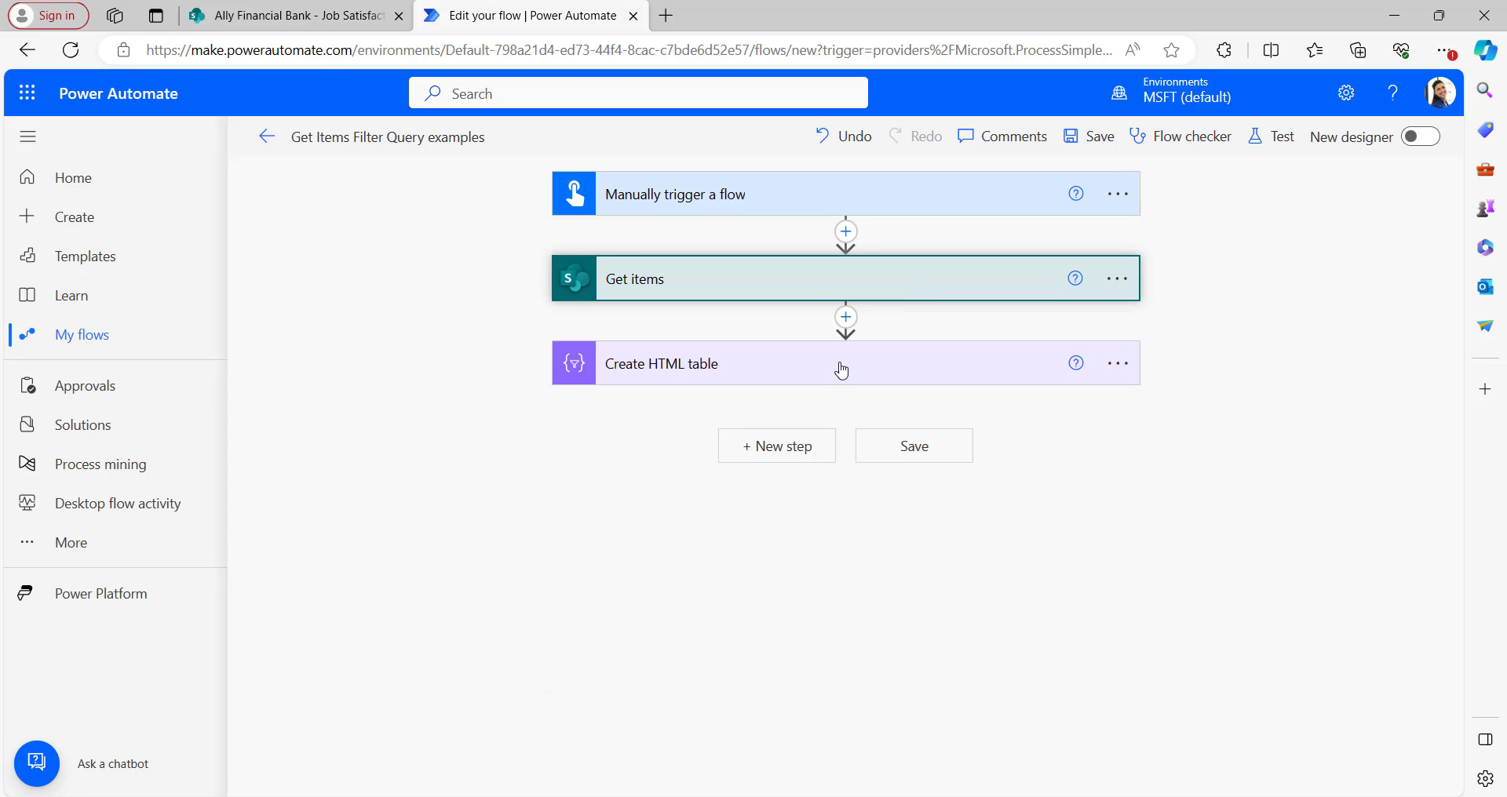
Step: Replace the HTML table's EmployeeFullName column with IsProjectCompleted? and ProjectStatus columns using the matching dynamic content, and save the flow
left_click(742, 378)
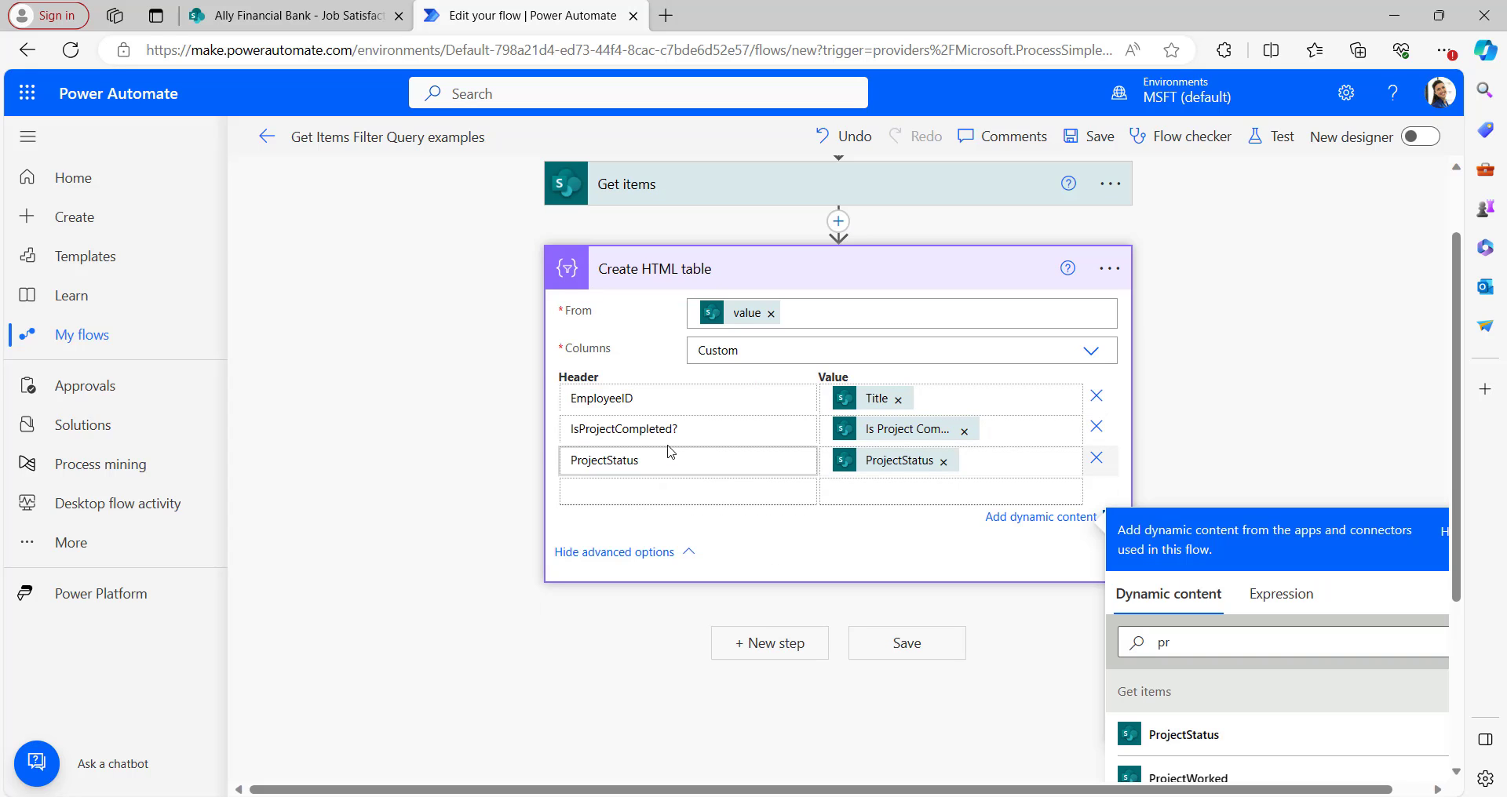
left_click(669, 437)
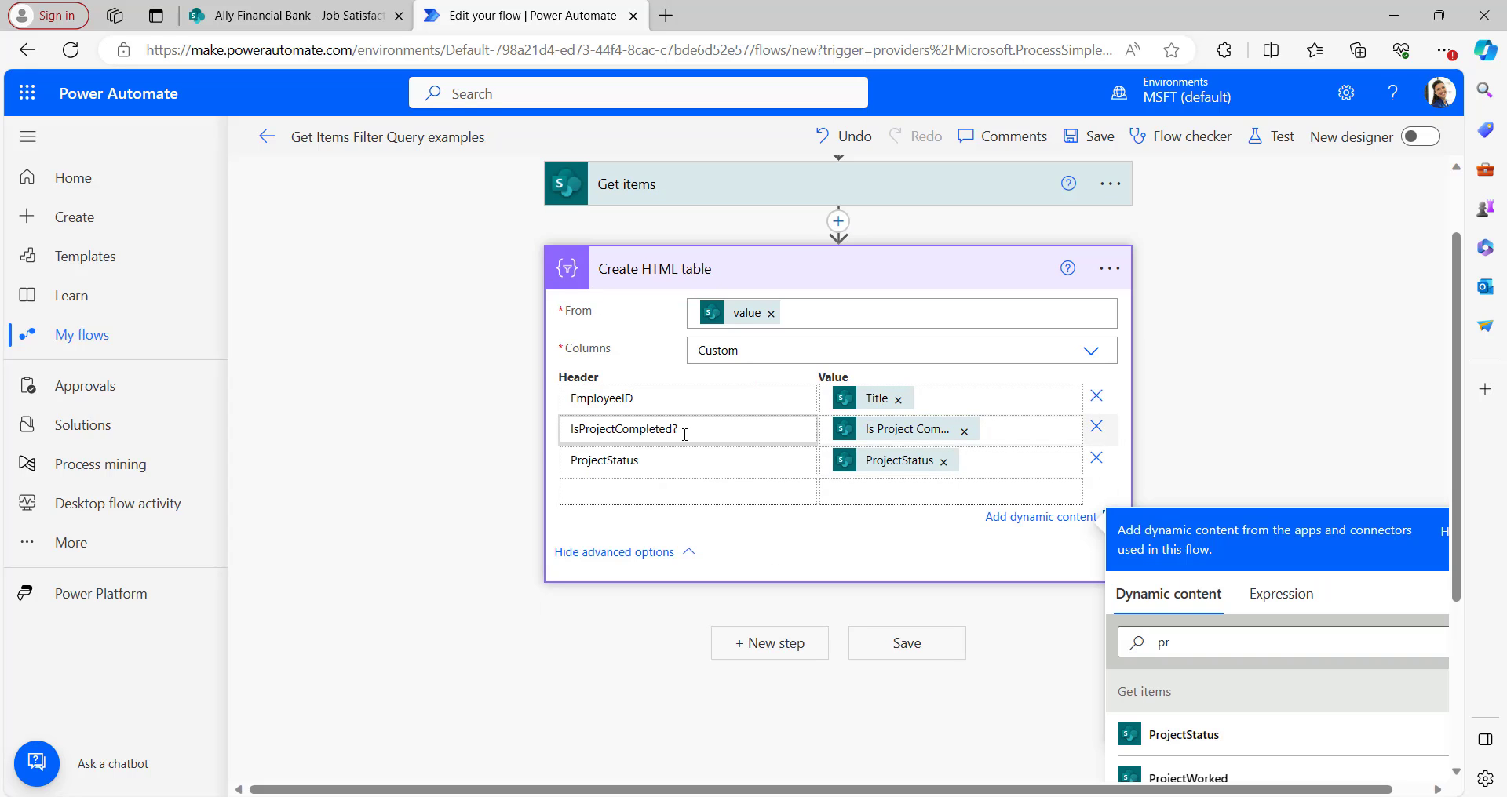
left_click(915, 436)
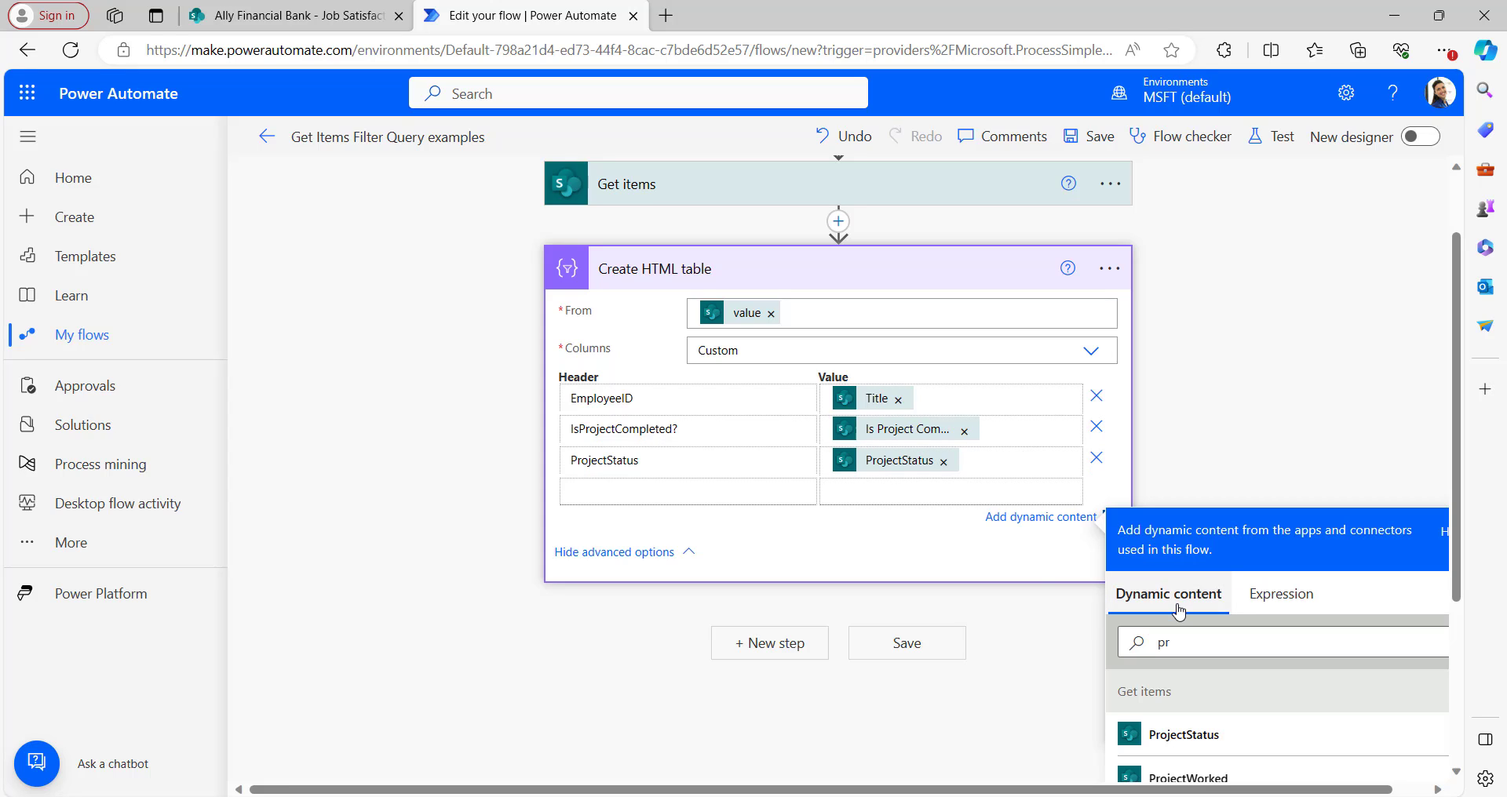
left_click(640, 471)
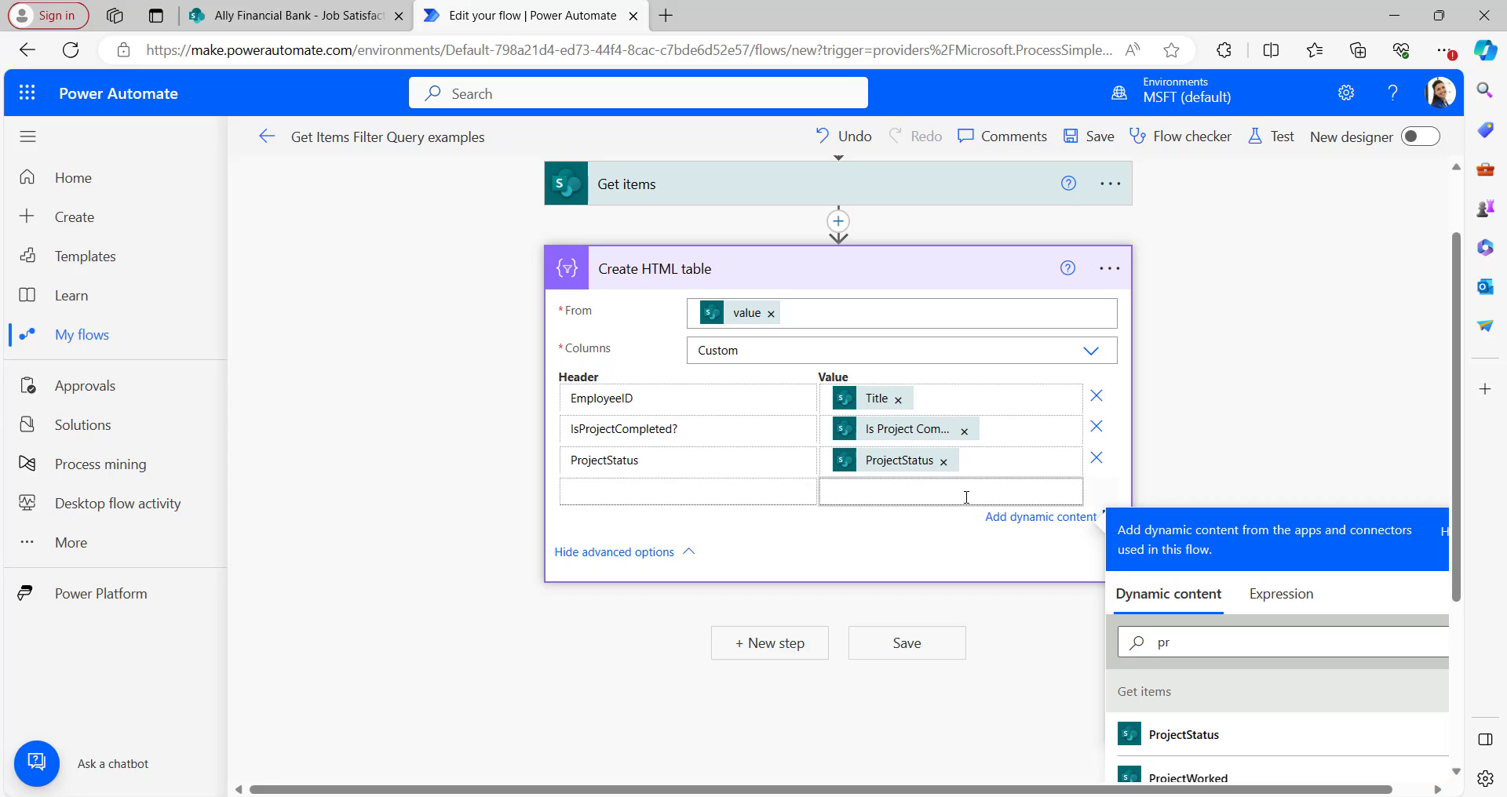
left_click(854, 281)
left_click(1093, 137)
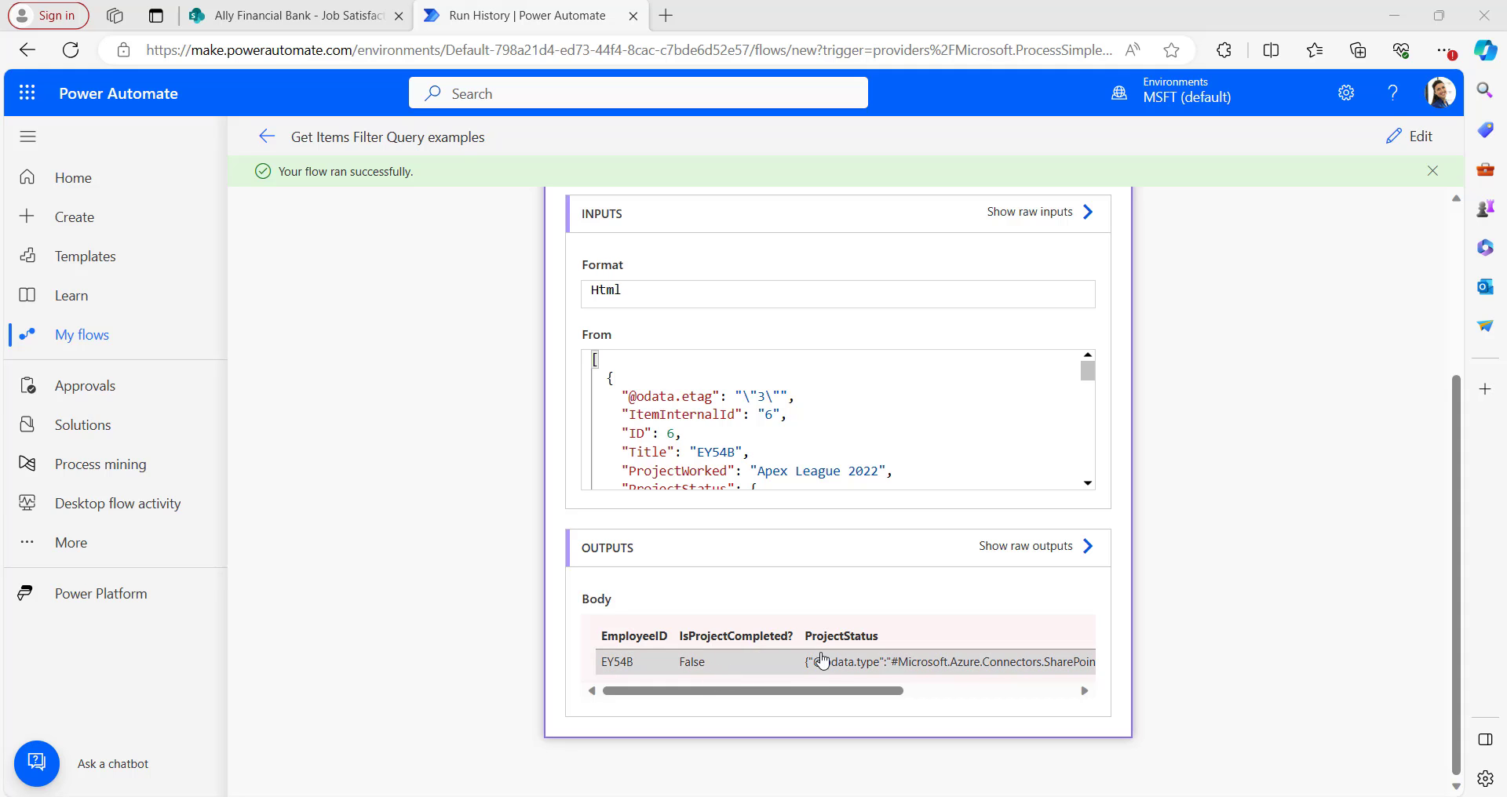
Step: Examine the full ProjectStatus value in the HTML table output of the run
left_click_drag(865, 692, 1035, 692)
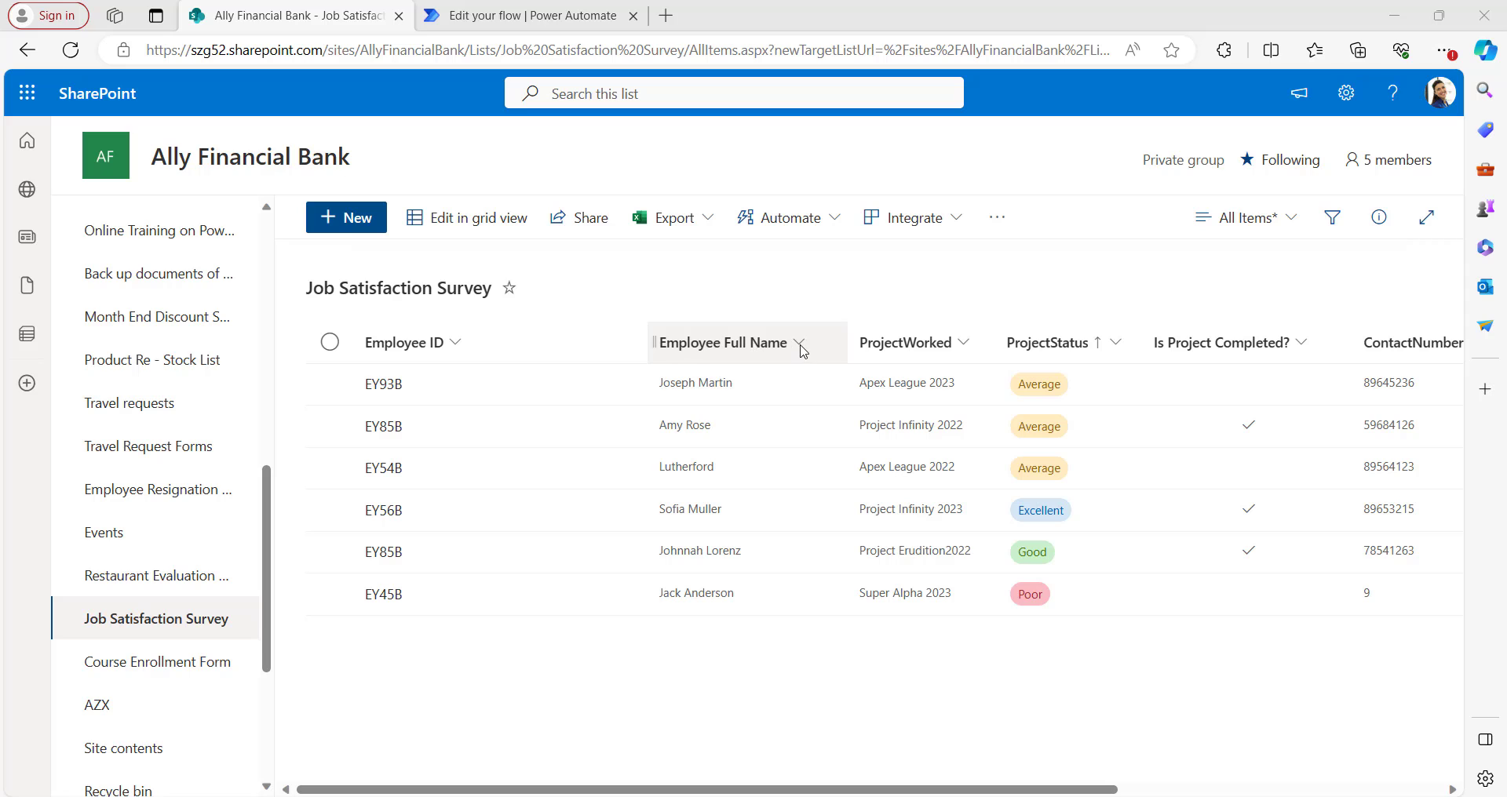
Step: Back in the Power Automate flow, set the Get items Filter Query to "startswith(EmployeeFullName,'J')"
left_click(567, 17)
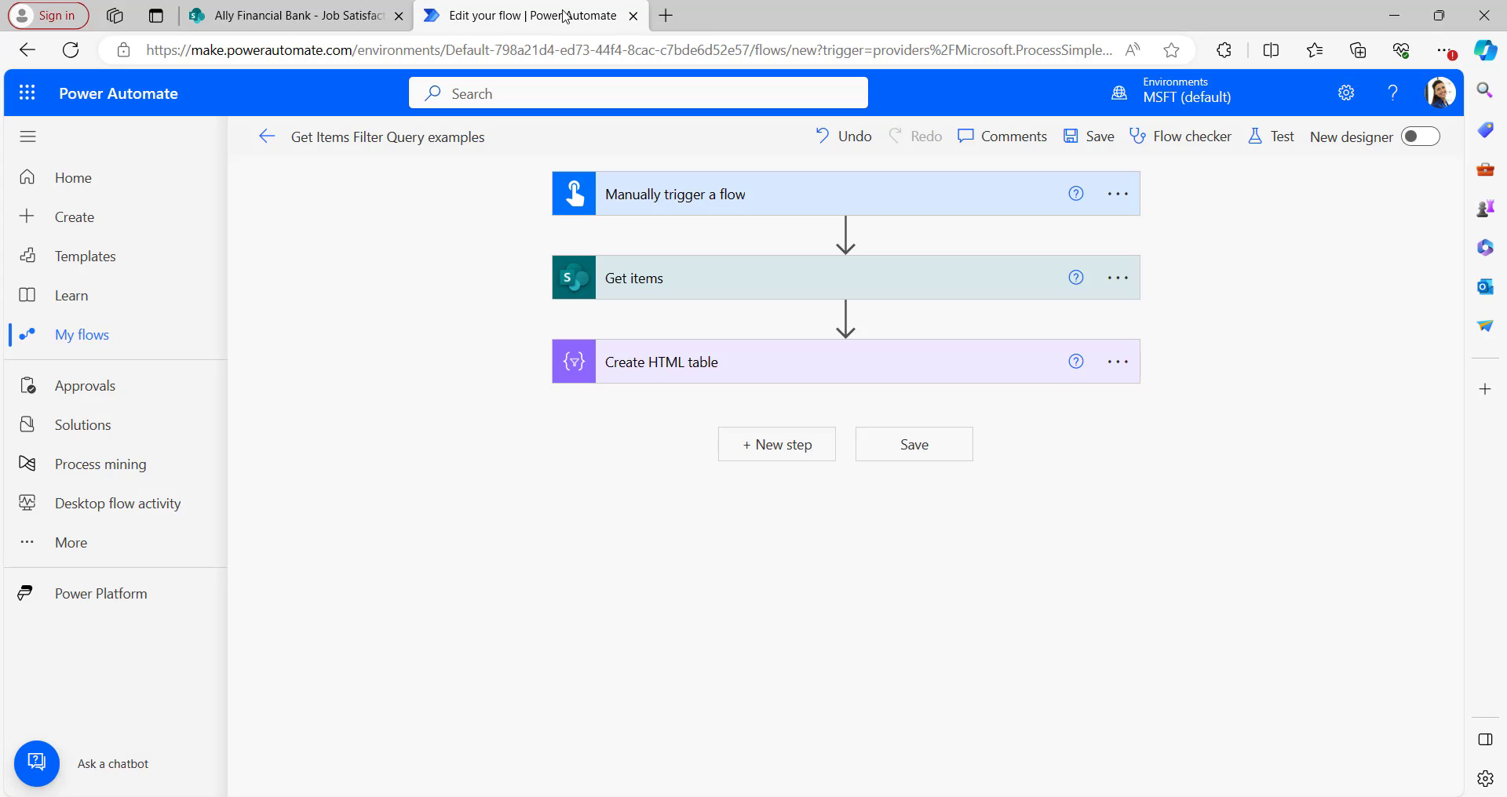
left_click(706, 291)
left_click(717, 489)
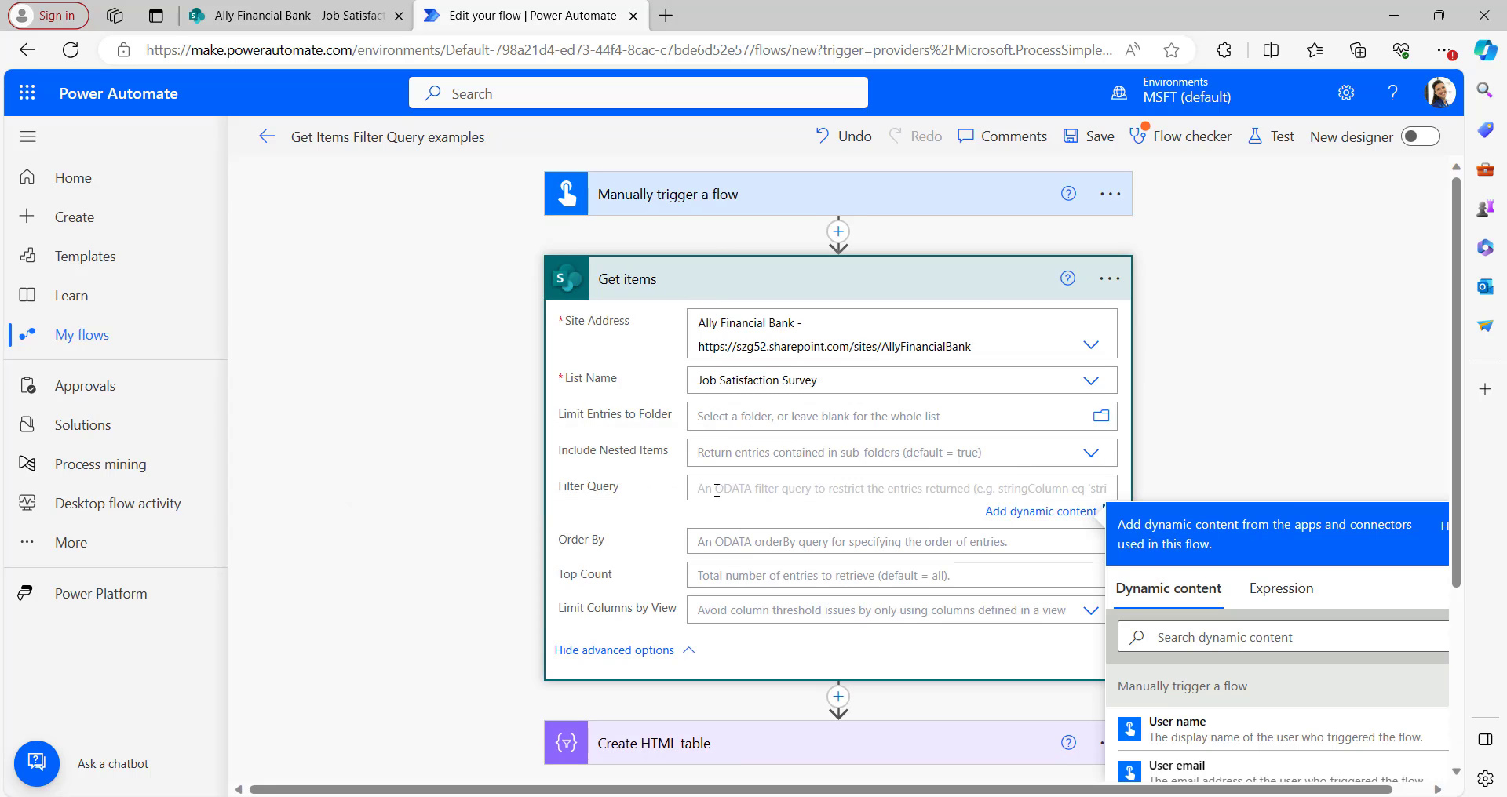
type("EmployeeFullName")
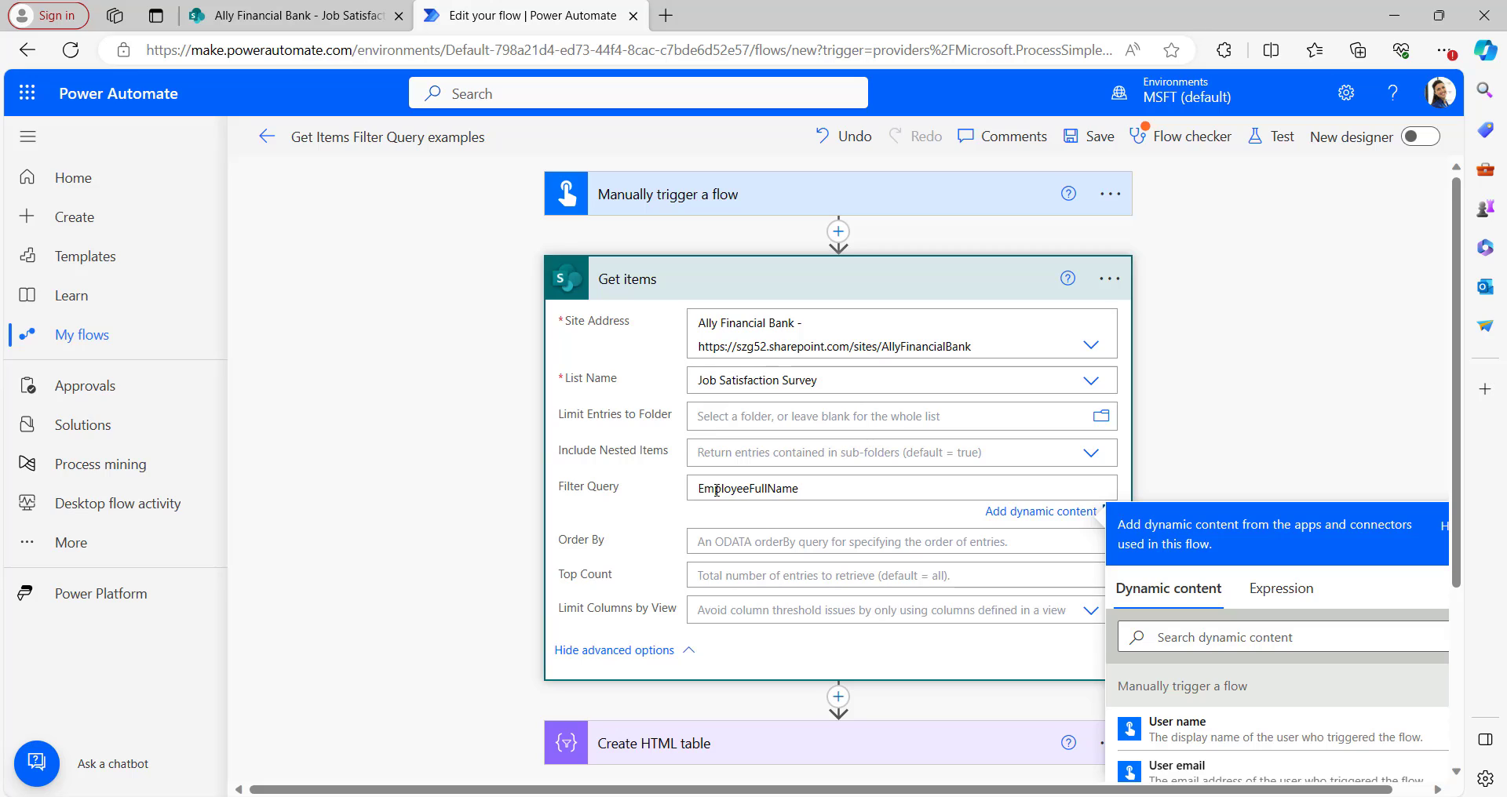
key("ctrl+z")
type("startswith(")
type("EmployeeFullName")
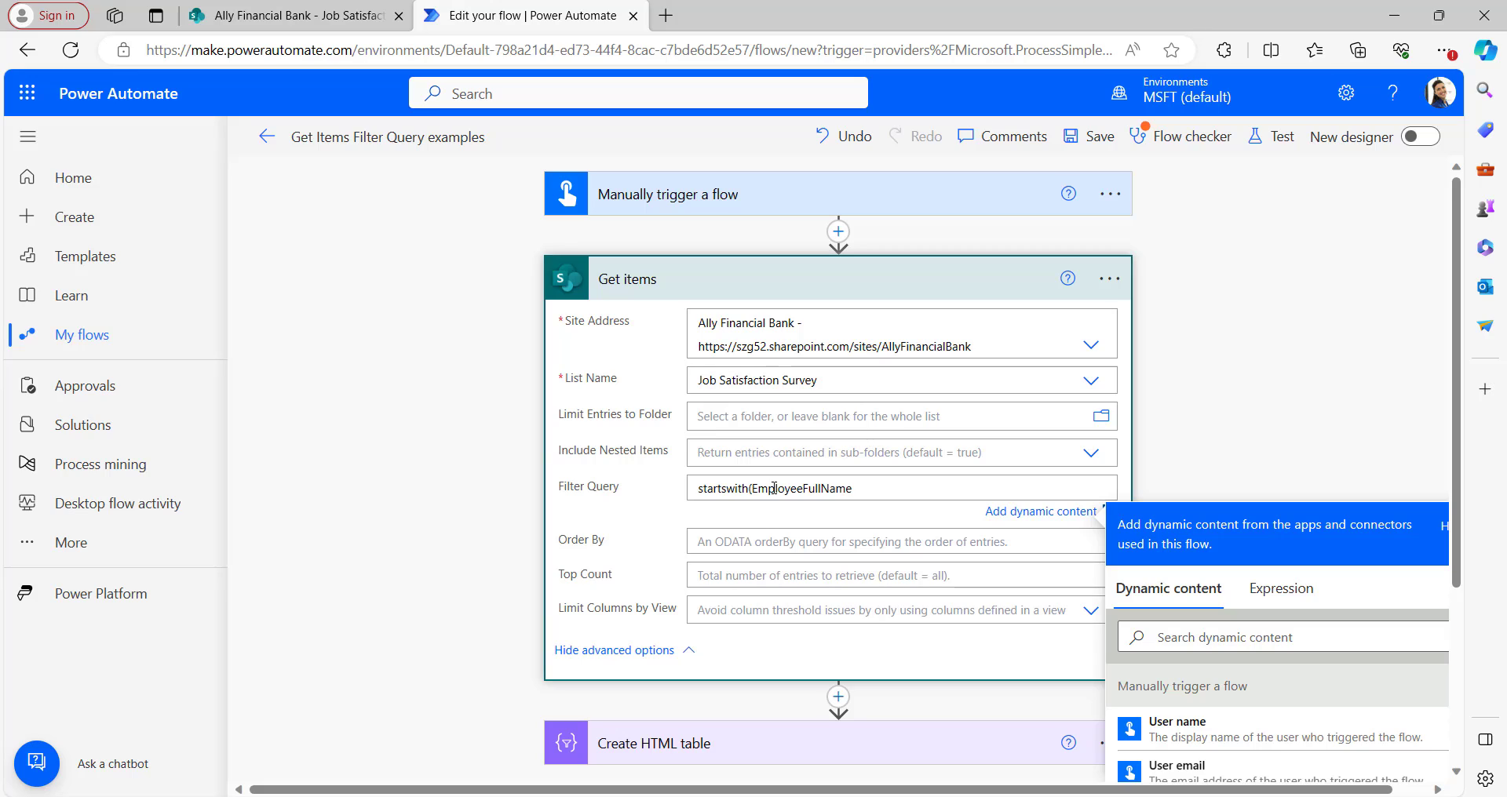
type(",")
key("Caps_Lock")
type("'J')")
key("Caps_Lock")
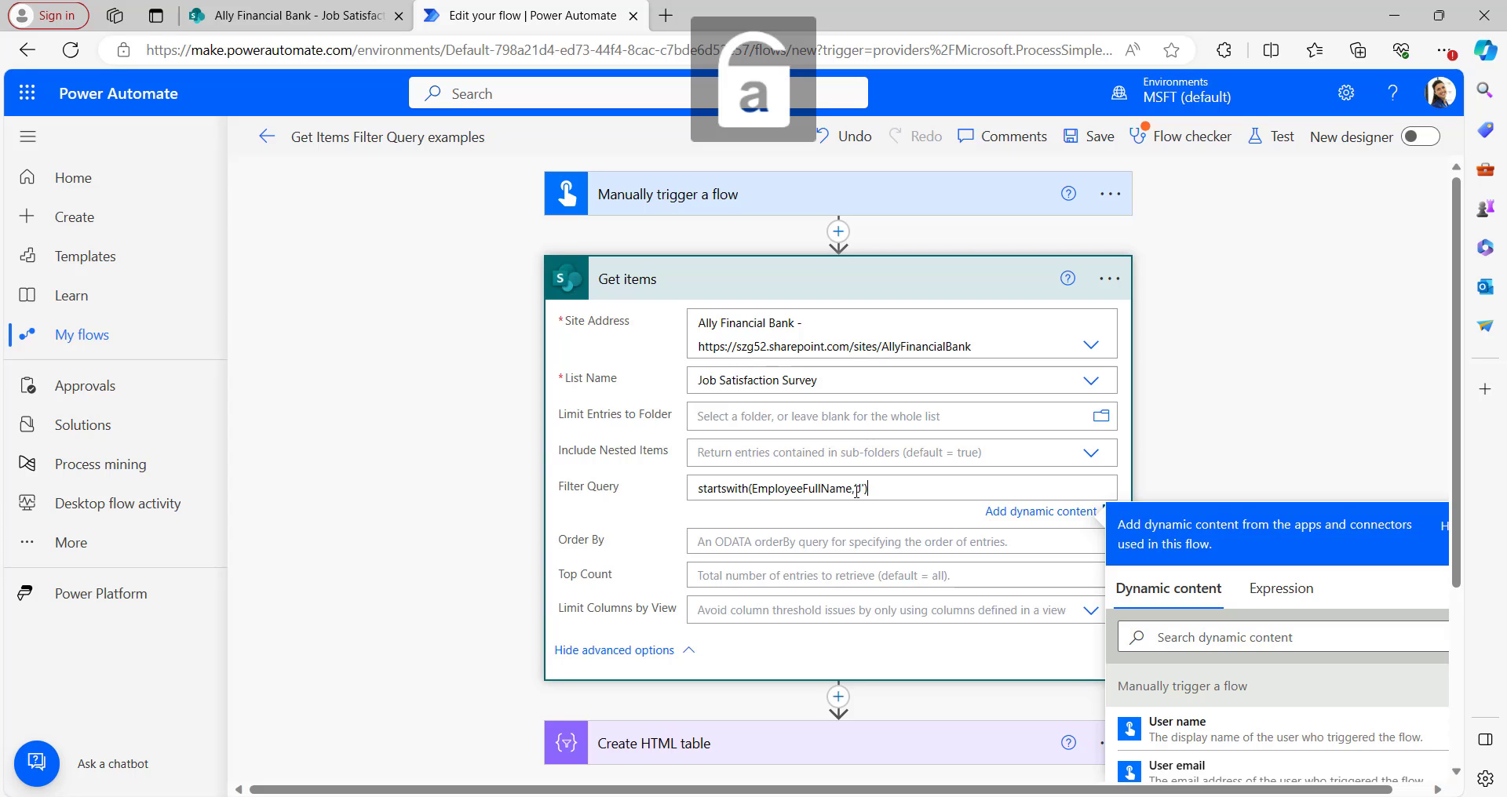
Step: Review the header and value columns mapped in the Create HTML table action, including EmployeeFullName
scroll(885, 467, "down", 1)
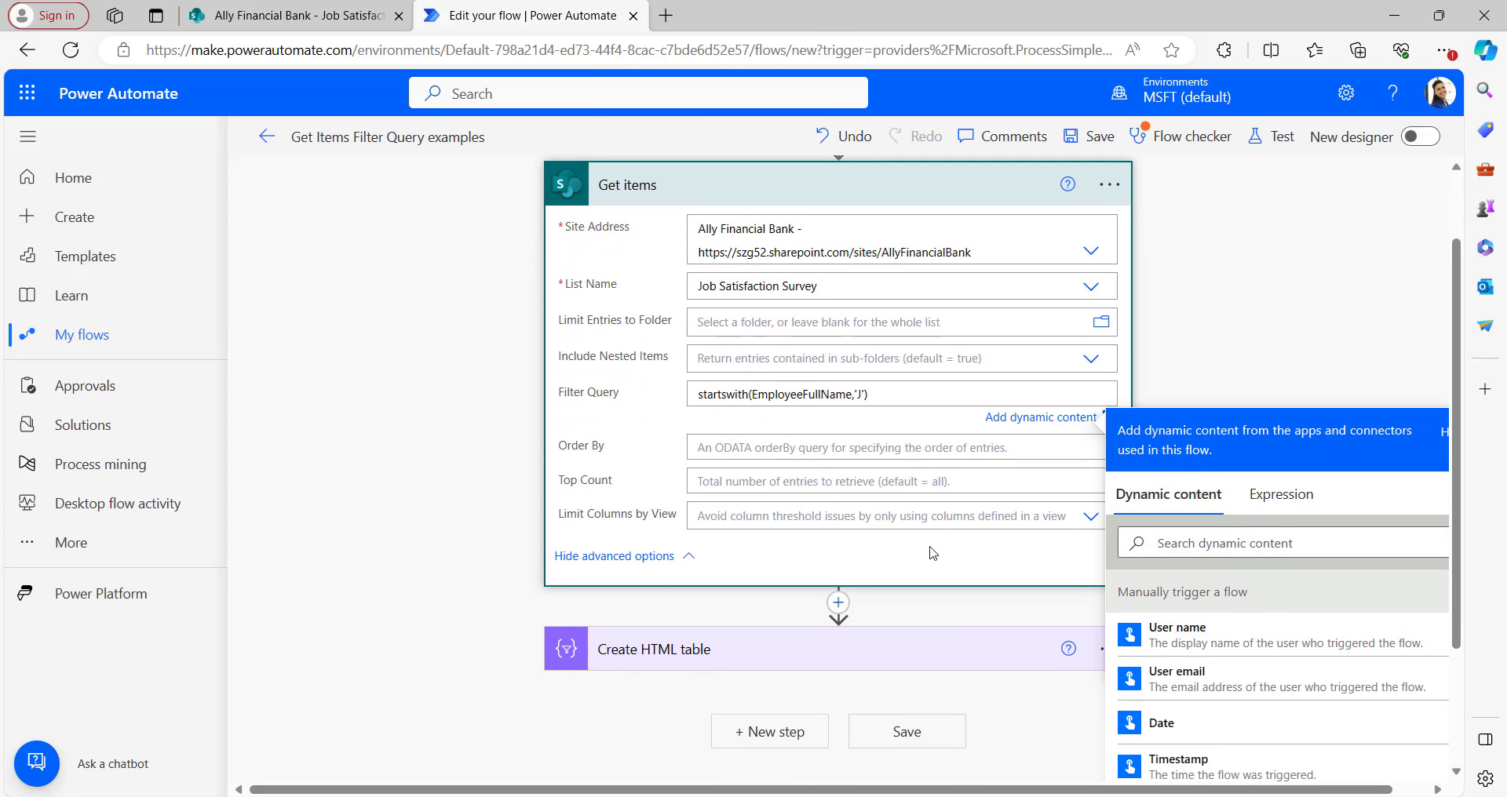
scroll(884, 468, "down", 2)
left_click(739, 492)
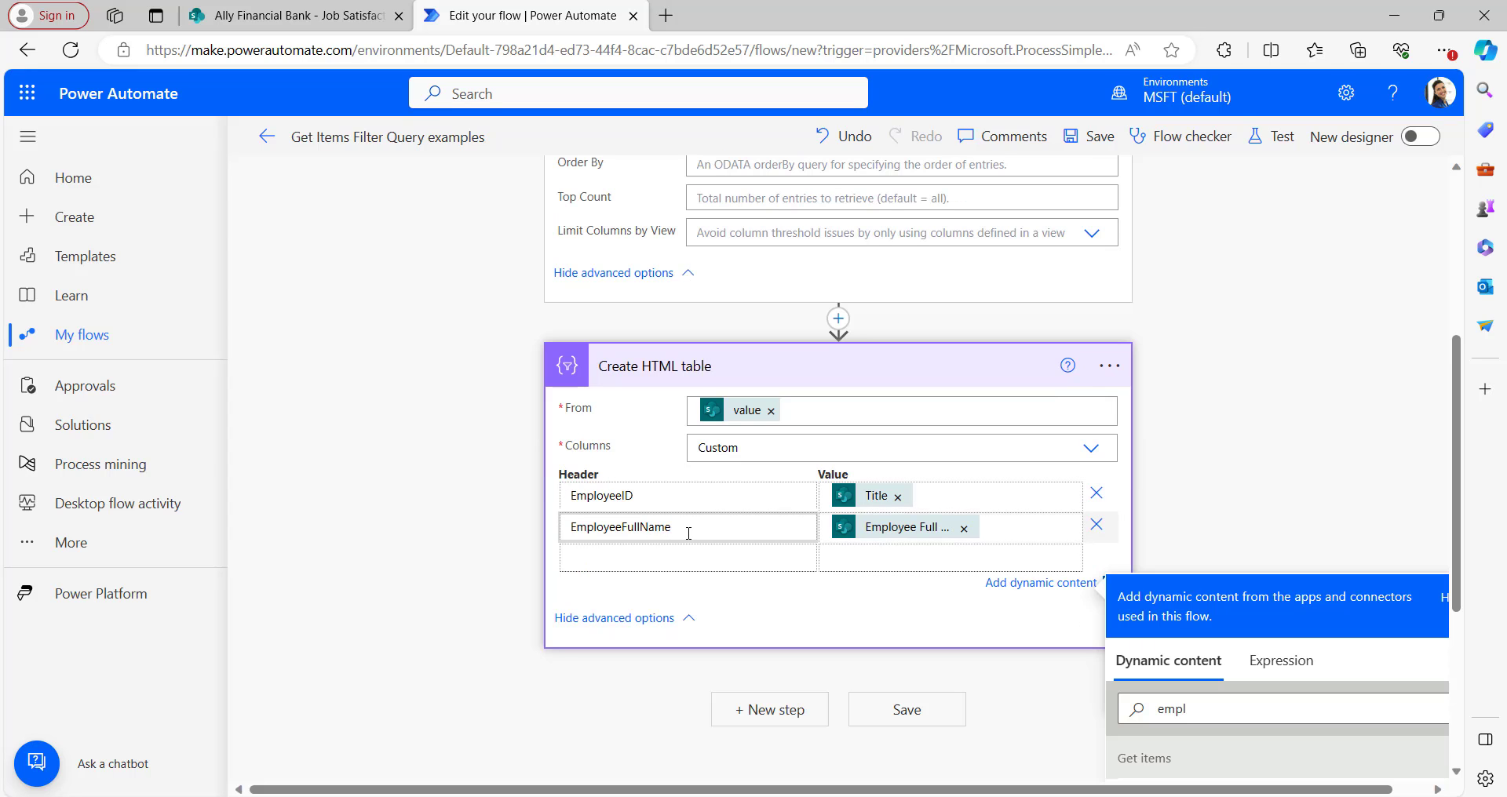
scroll(1194, 679, "down", 1)
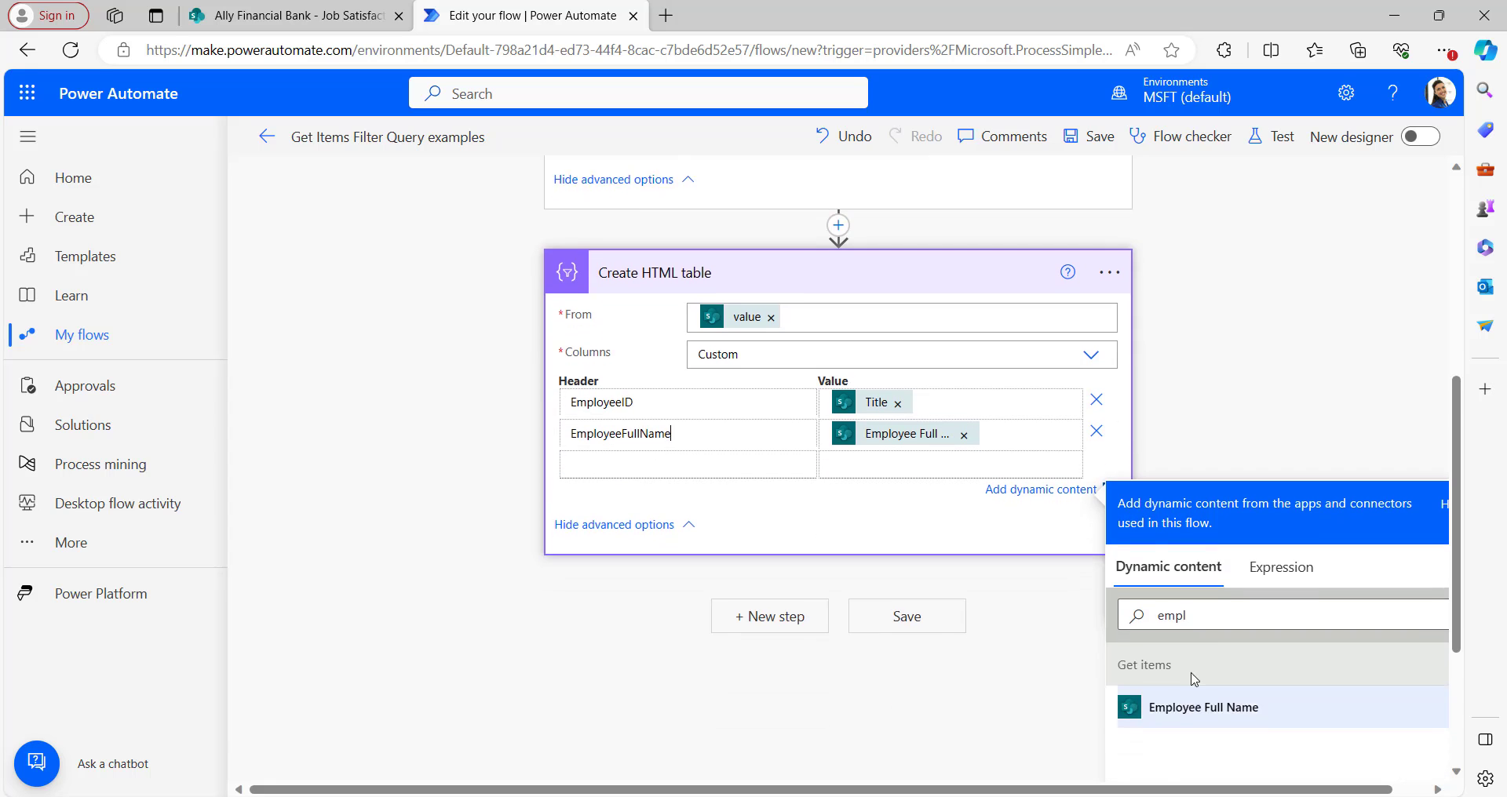
scroll(1194, 680, "down", 1)
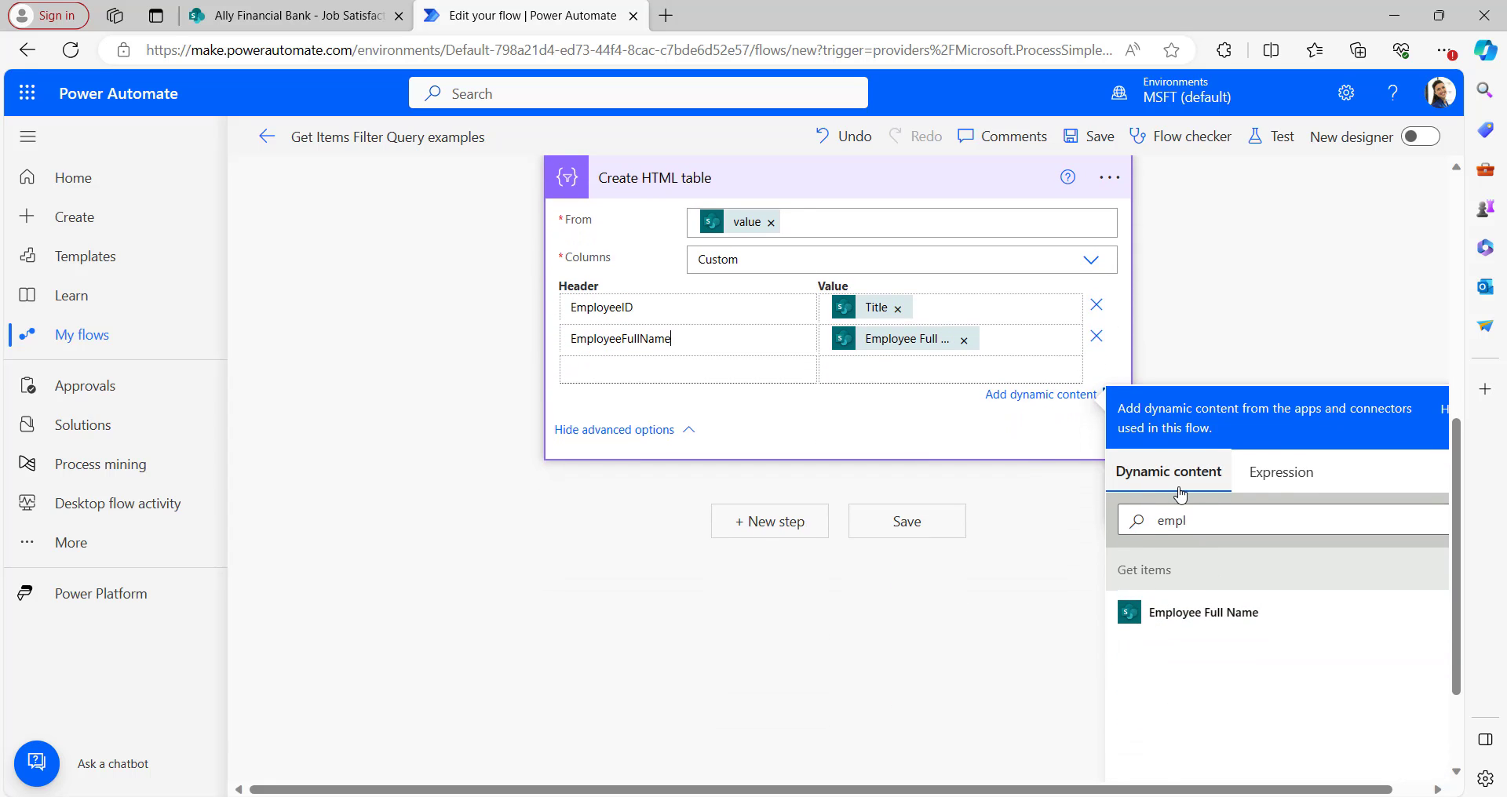
scroll(887, 361, "up", 2)
left_click(887, 360)
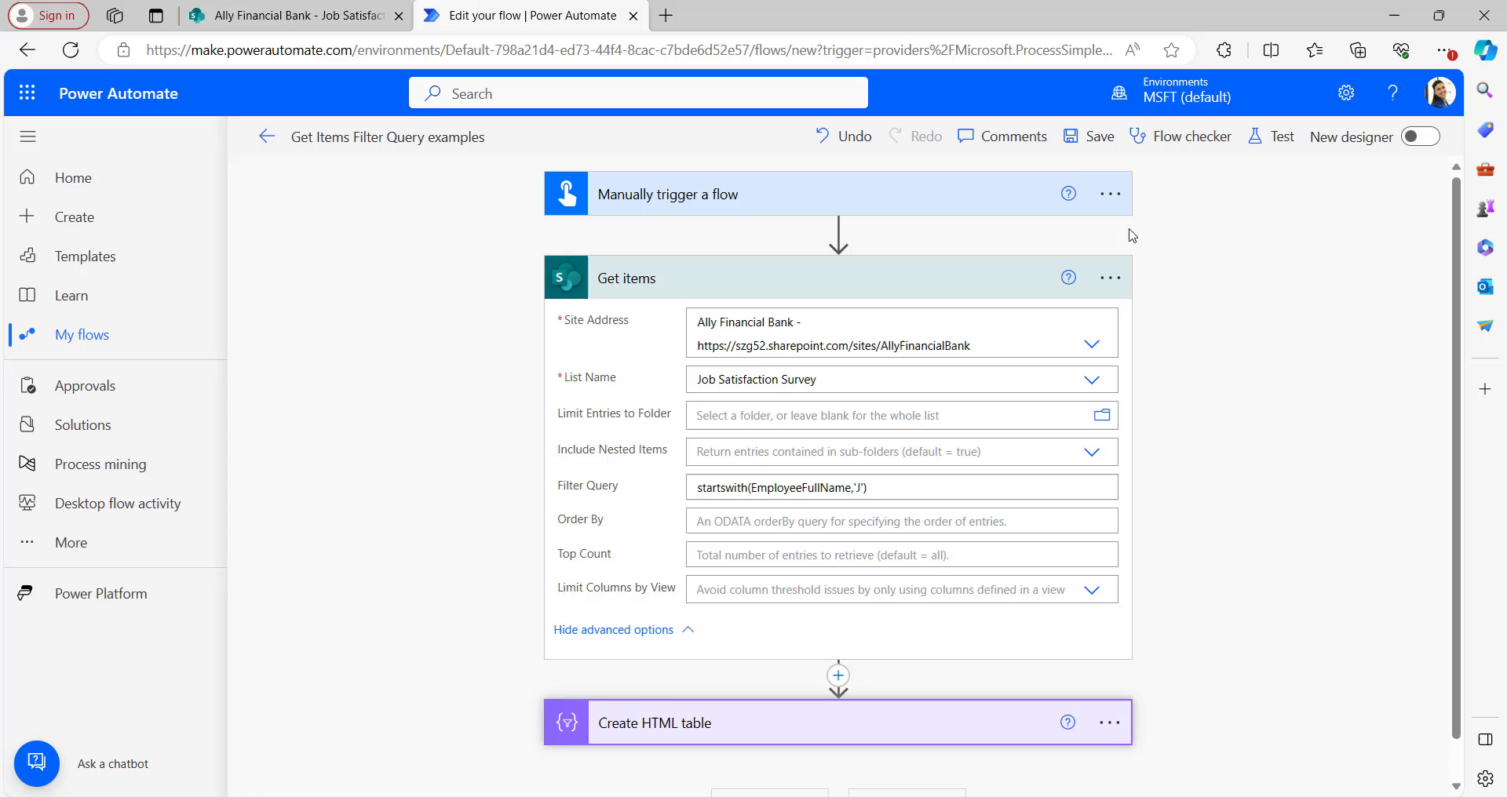
Step: Save the flow and run a manual test of it
left_click(1098, 140)
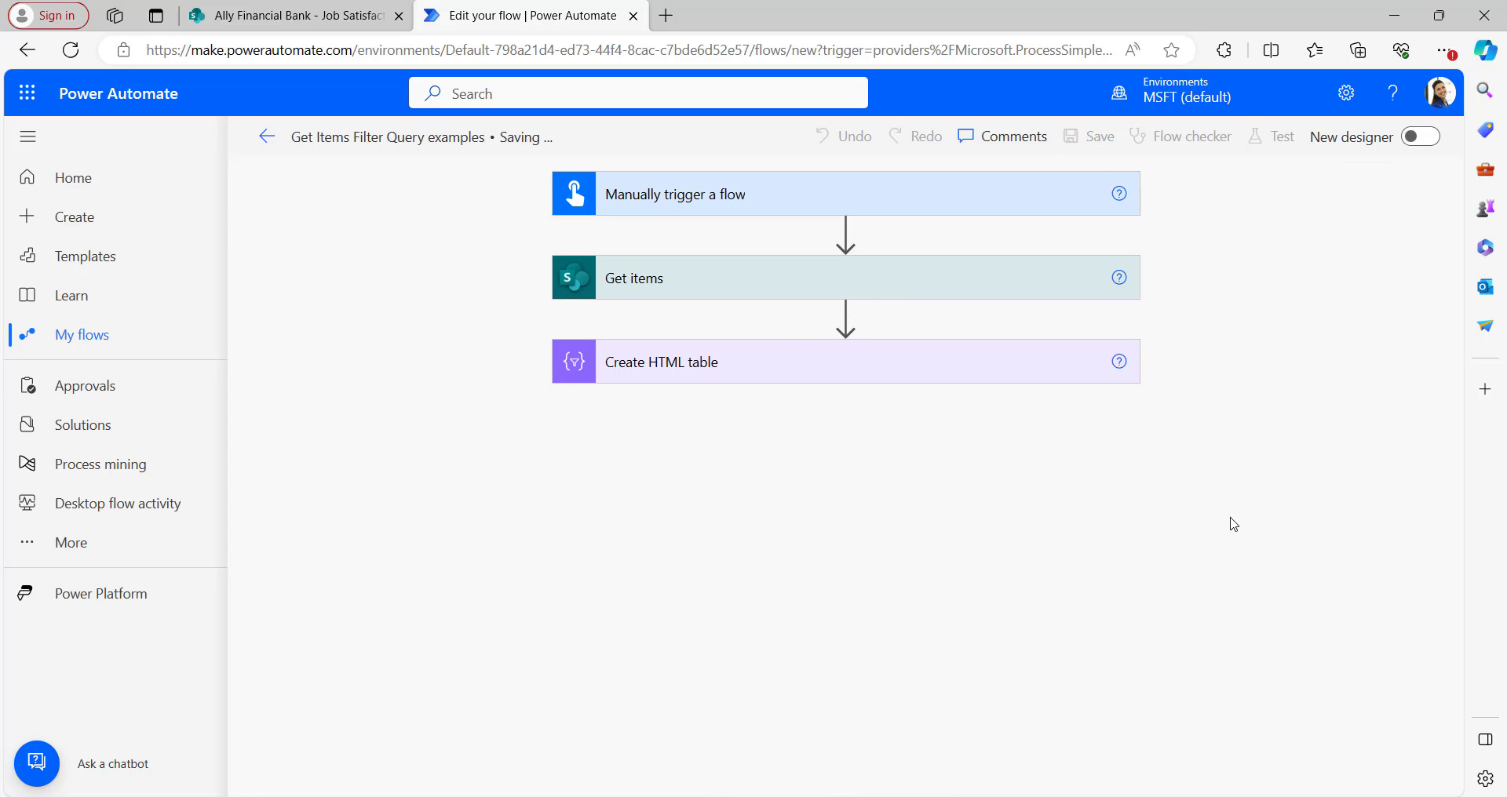
left_click(1263, 138)
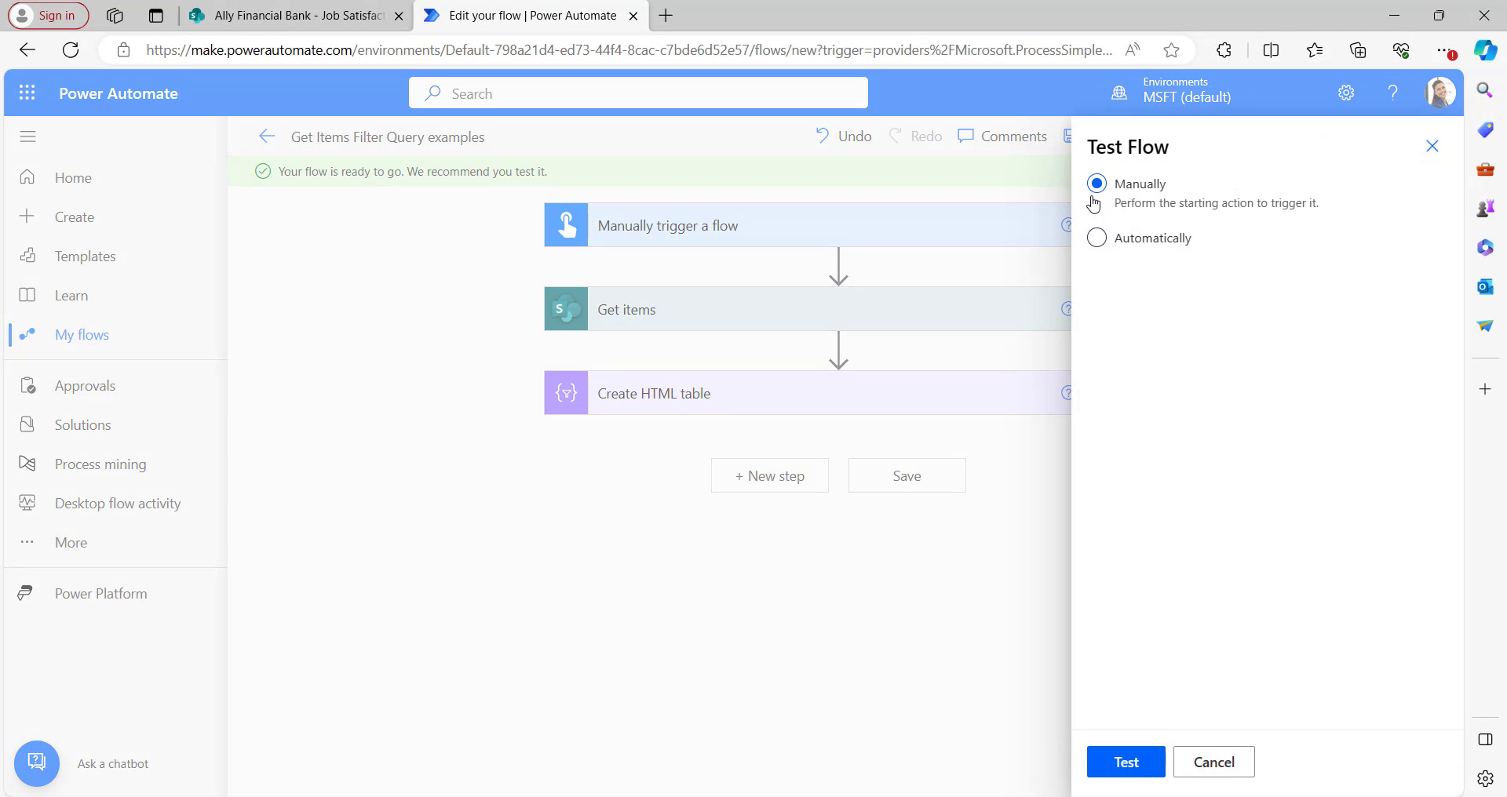
left_click(1128, 765)
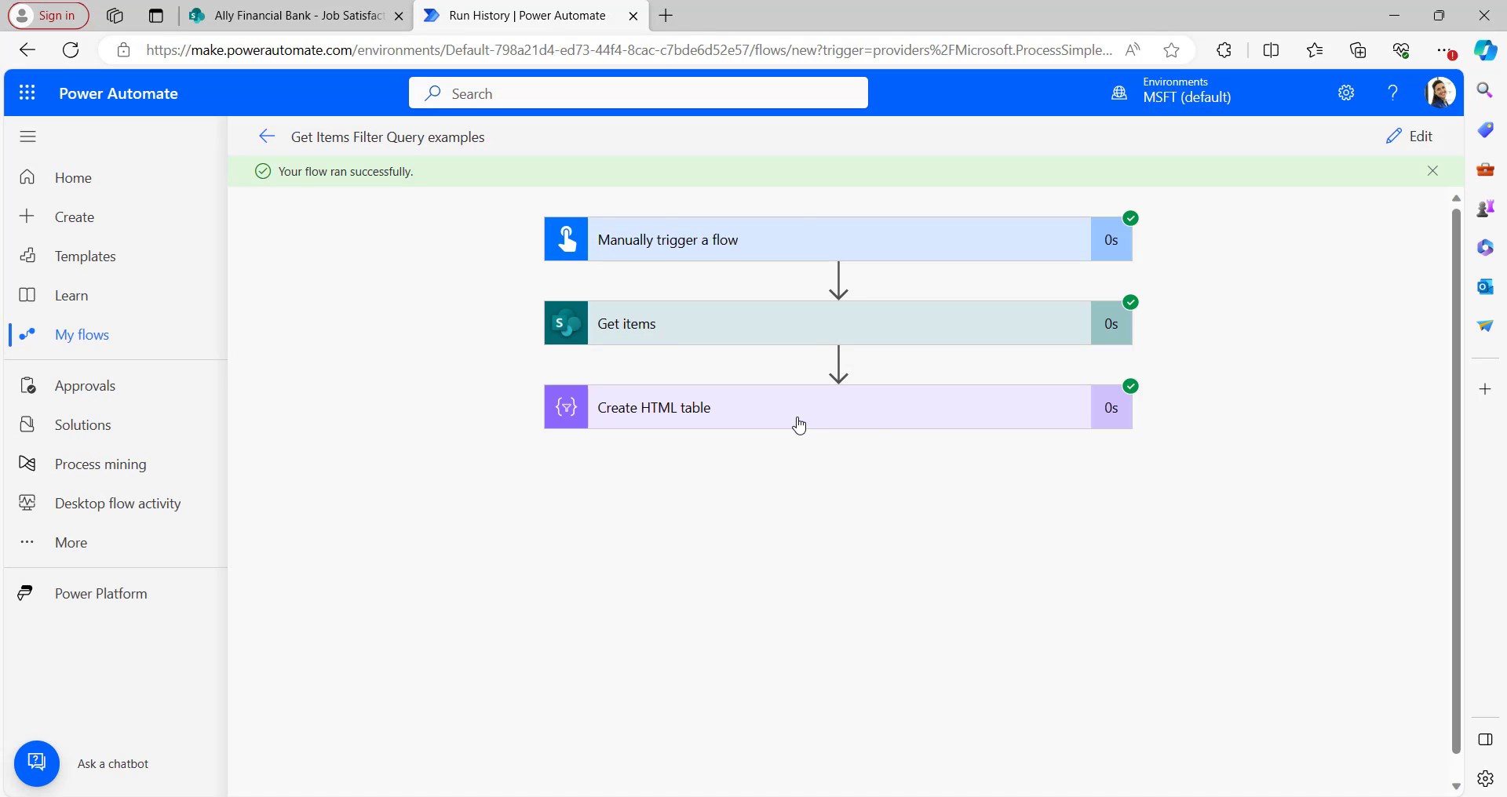
Step: Examine the inputs and output table of the Create HTML table action in the completed run
left_click(799, 426)
scroll(676, 684, "down", 3)
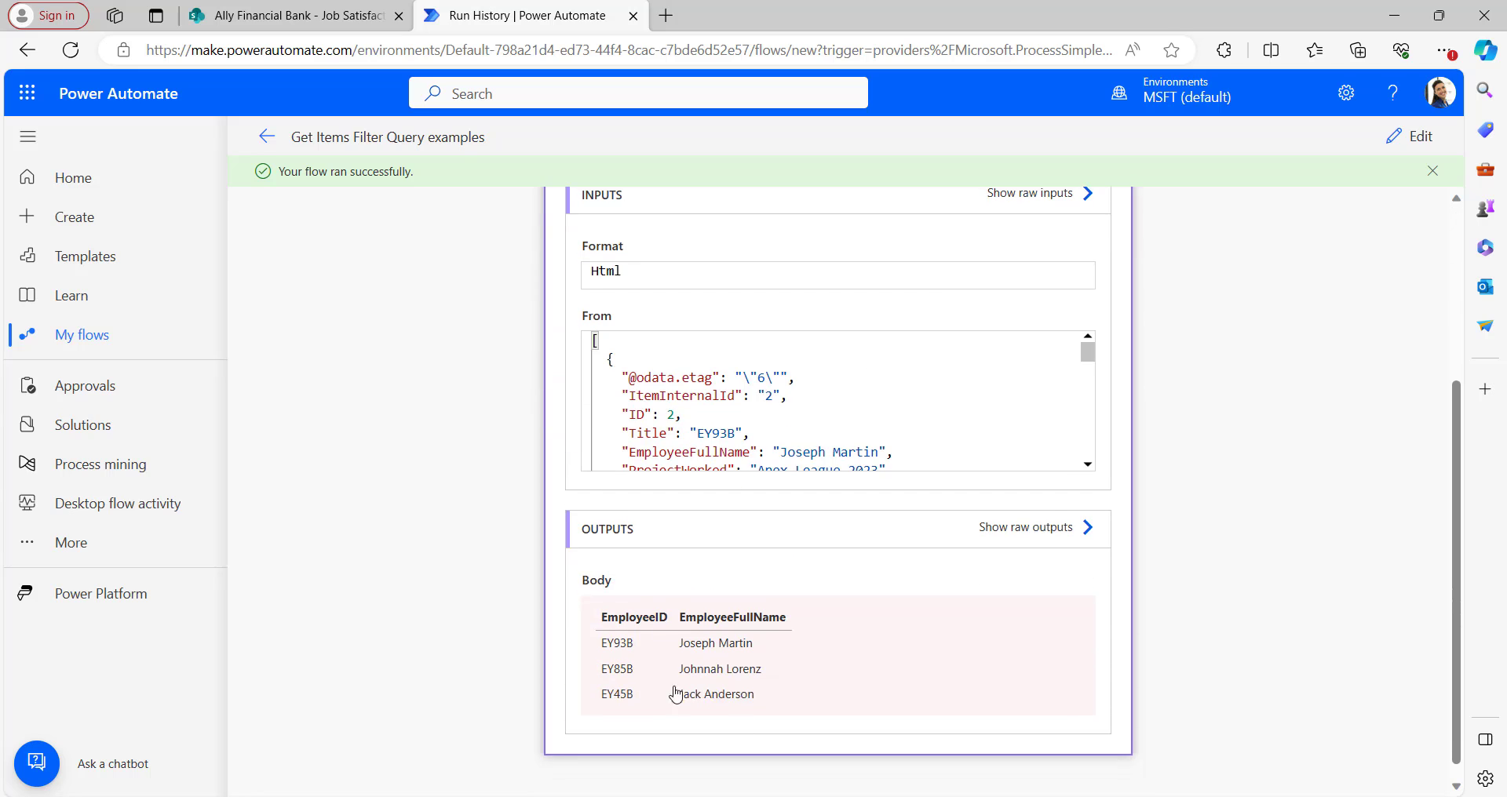
scroll(844, 459, "down", 5)
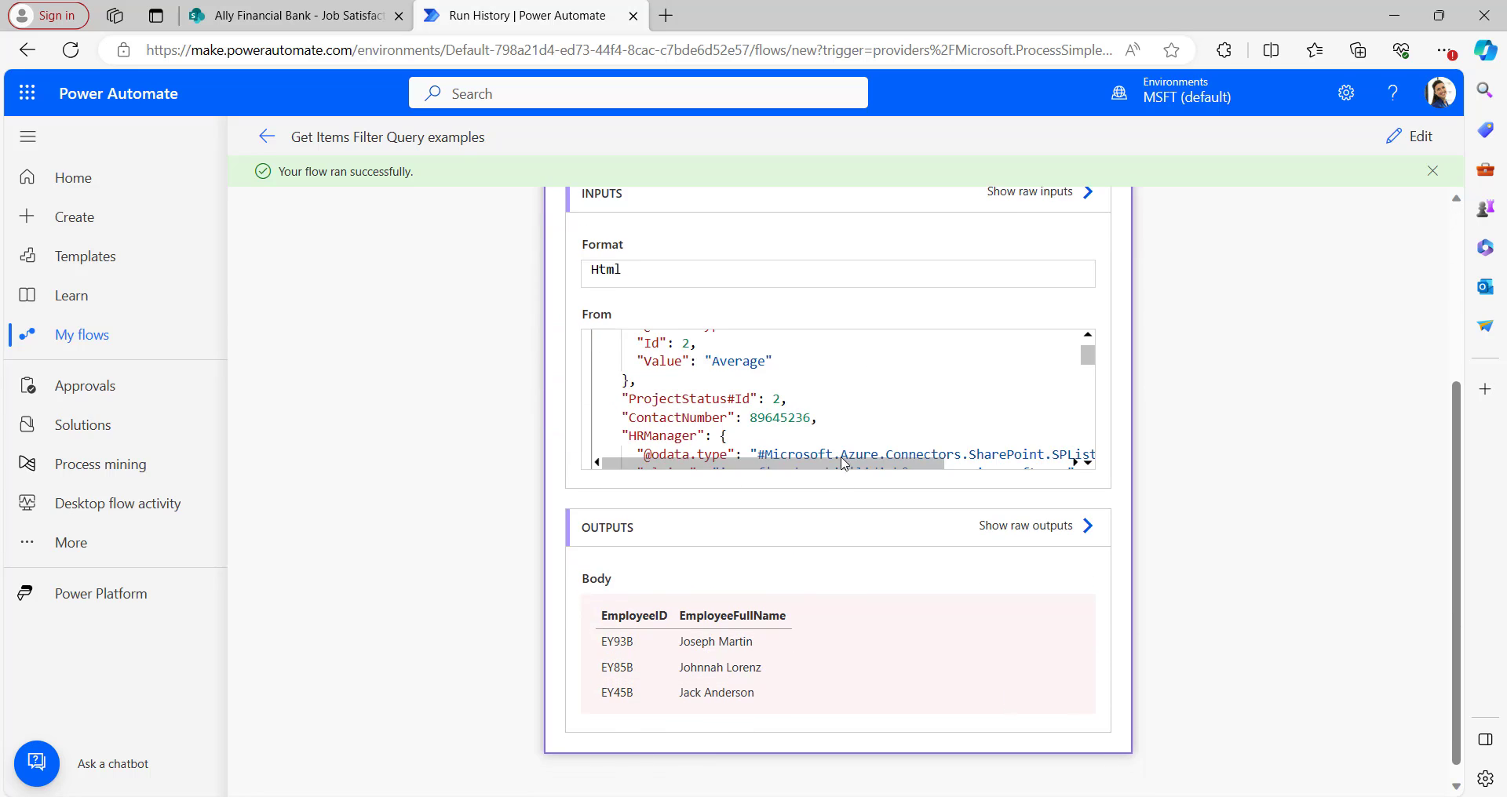